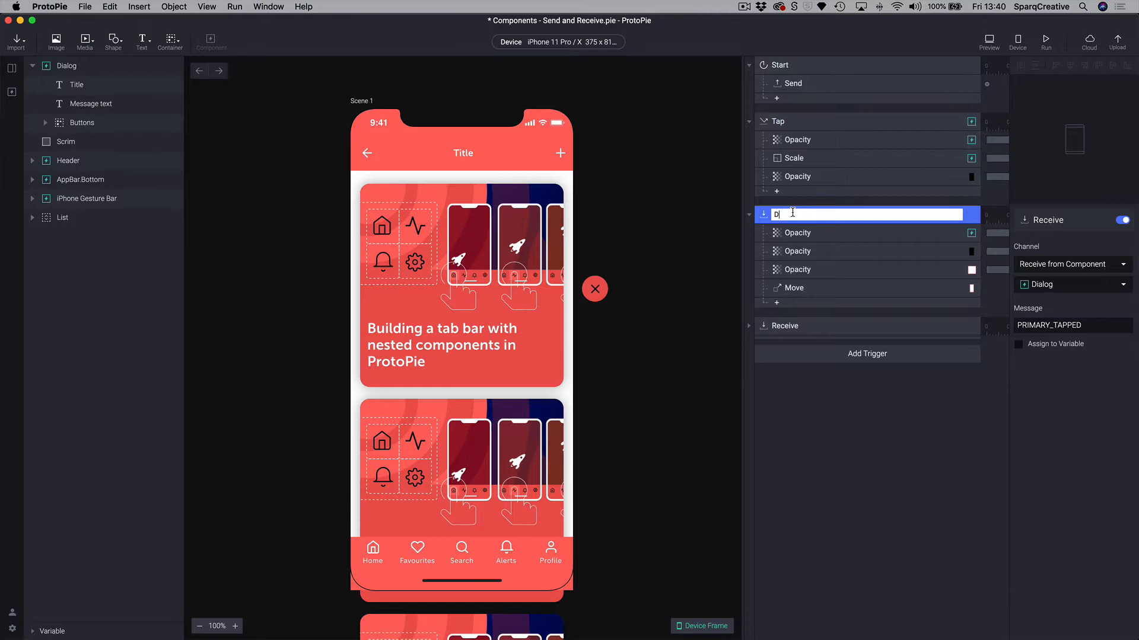
Rename the PRIMARY_TAPPED receive trigger "Dialog" and the SECONDARY_TAPPED receive trigger "Cancel dialog".
text(alog)
key(Return)
double_click(780, 325)
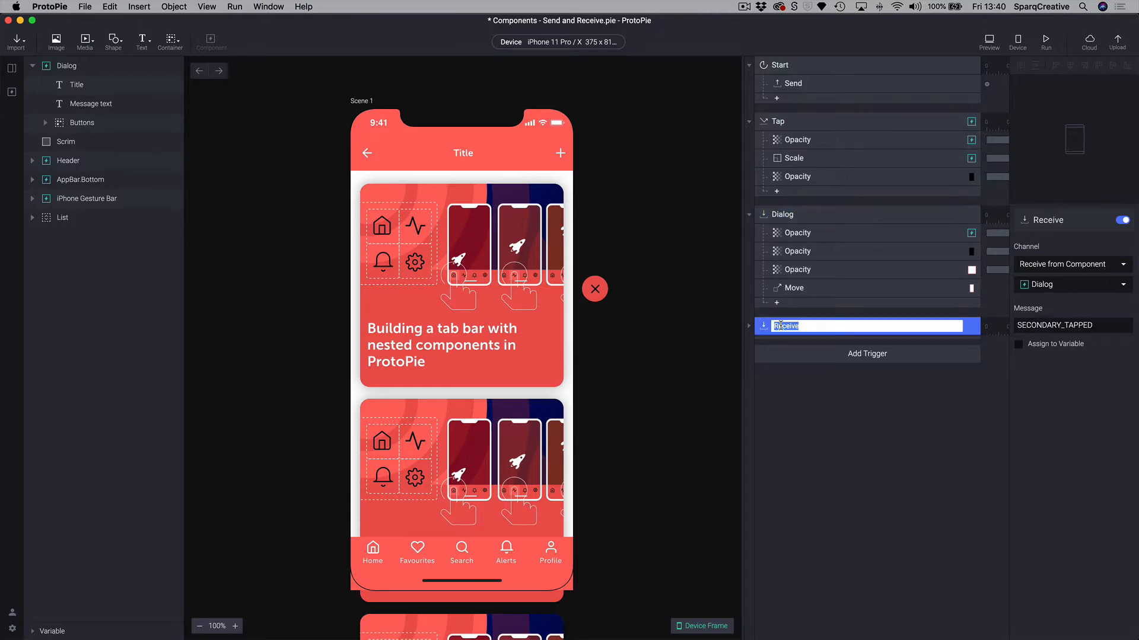
text(Cancel dialog)
key(Return)
Rename the first Opacity response under the Dialog trigger "dialog opacity to zero".
click(784, 239)
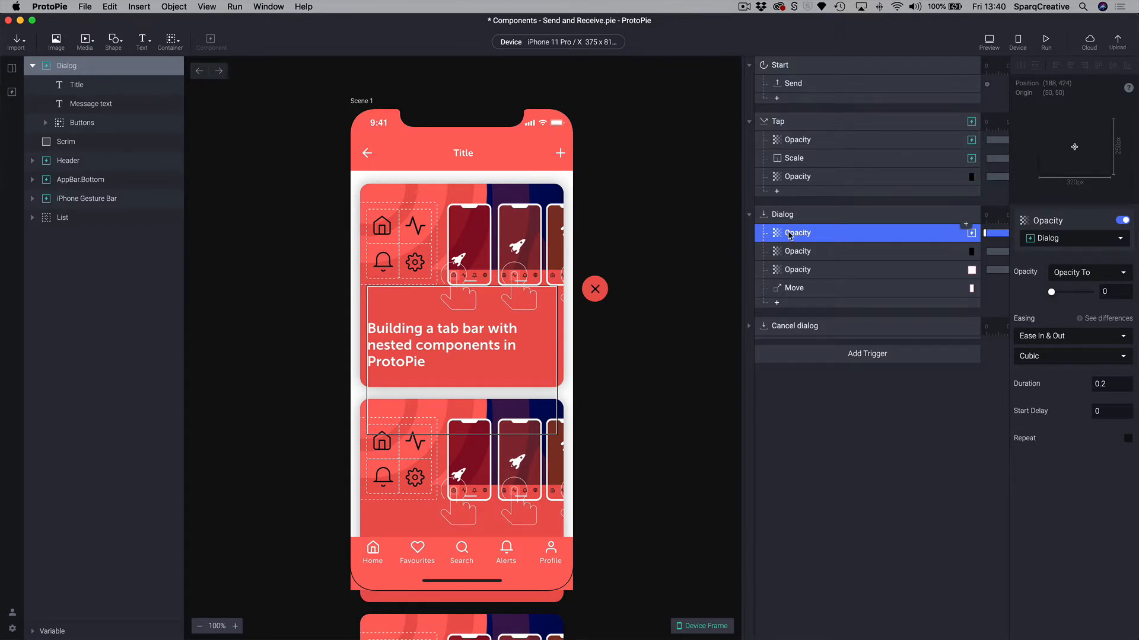
double_click(789, 234)
key(BackSpace)
text(di)
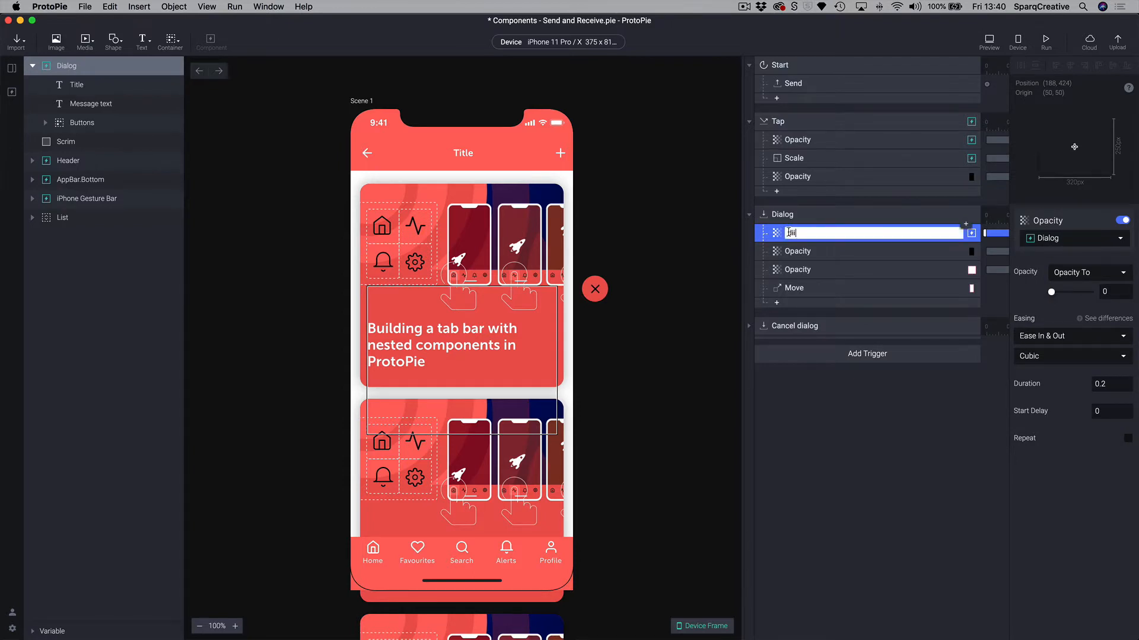
text(alog opacity to zero)
key(Return)
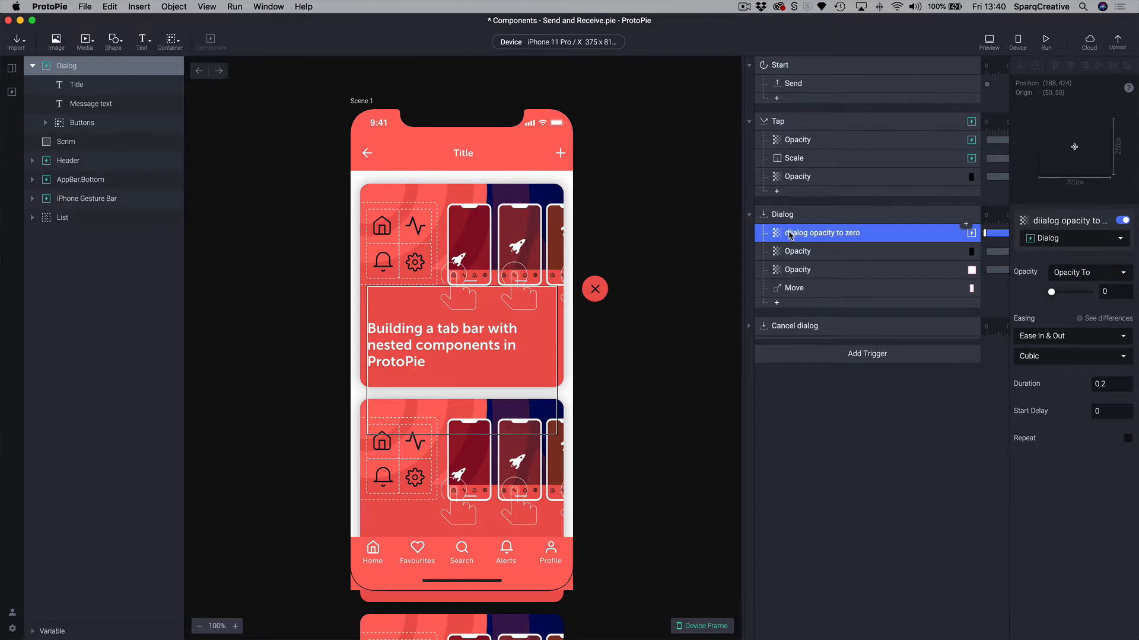
double_click(790, 232)
click(793, 233)
key(BackSpace)
key(Return)
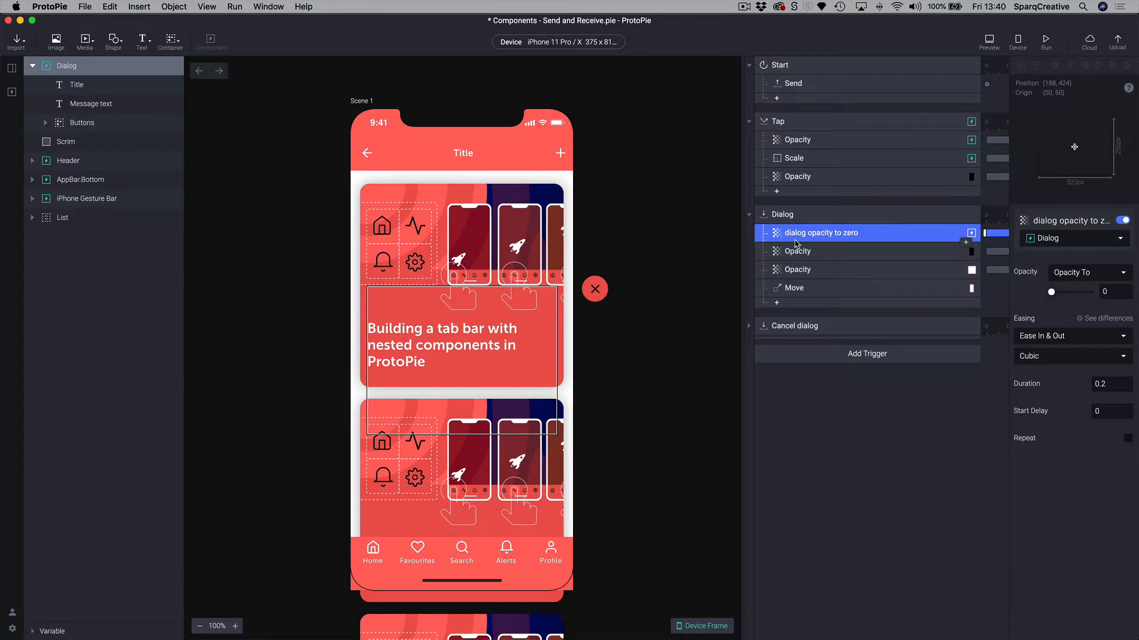
Group the Dialog and Cancel dialog triggers and name the group "Dialog interactions".
click(749, 216)
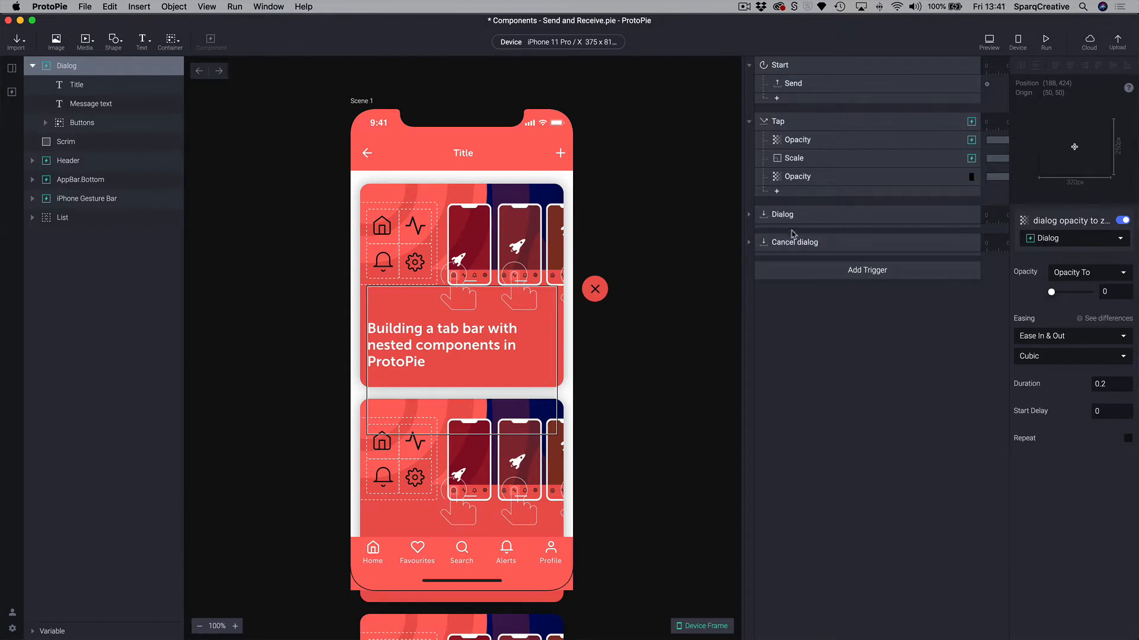
click(779, 216)
shift+click(784, 245)
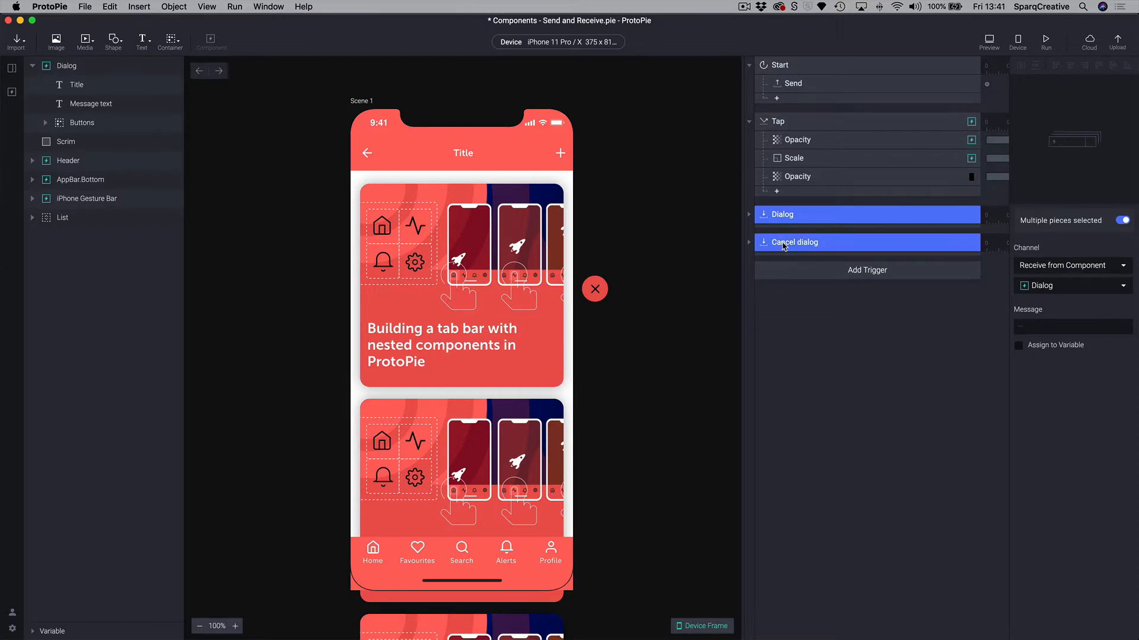
key(super+g)
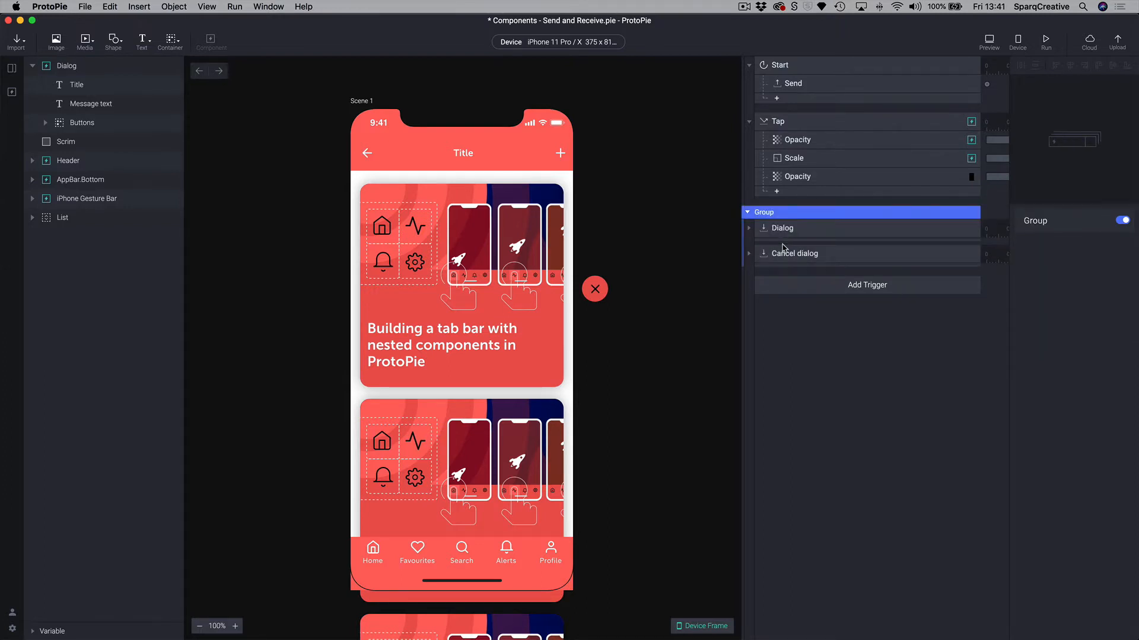
double_click(763, 214)
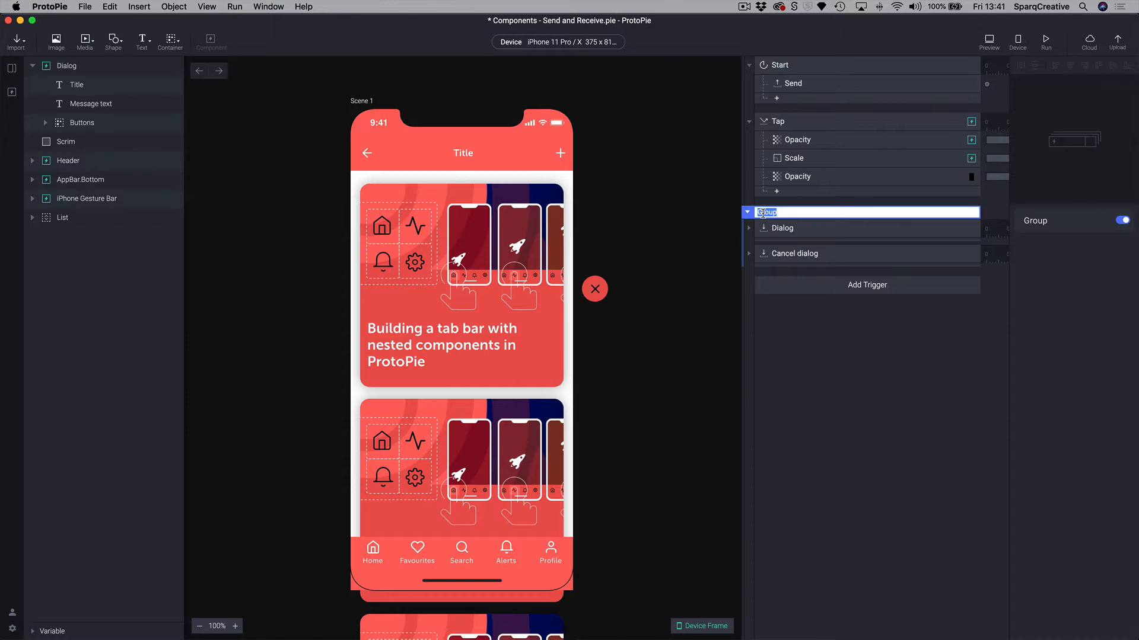
text(Dialog interactions)
key(Return)
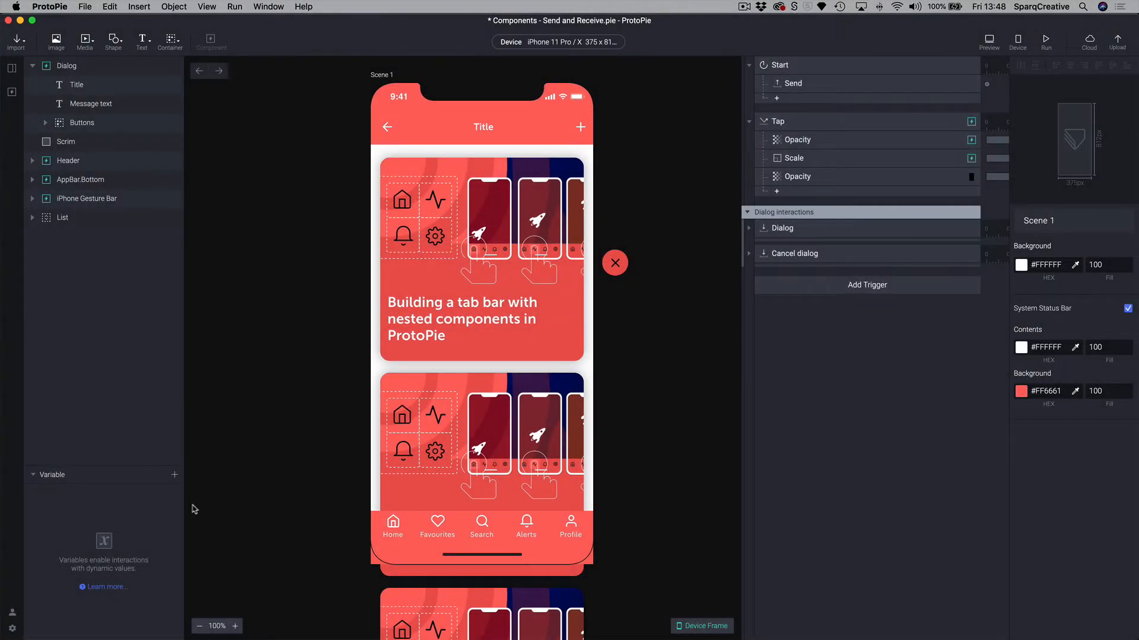
Add a variable scoped to this scene only and delete it again.
click(175, 475)
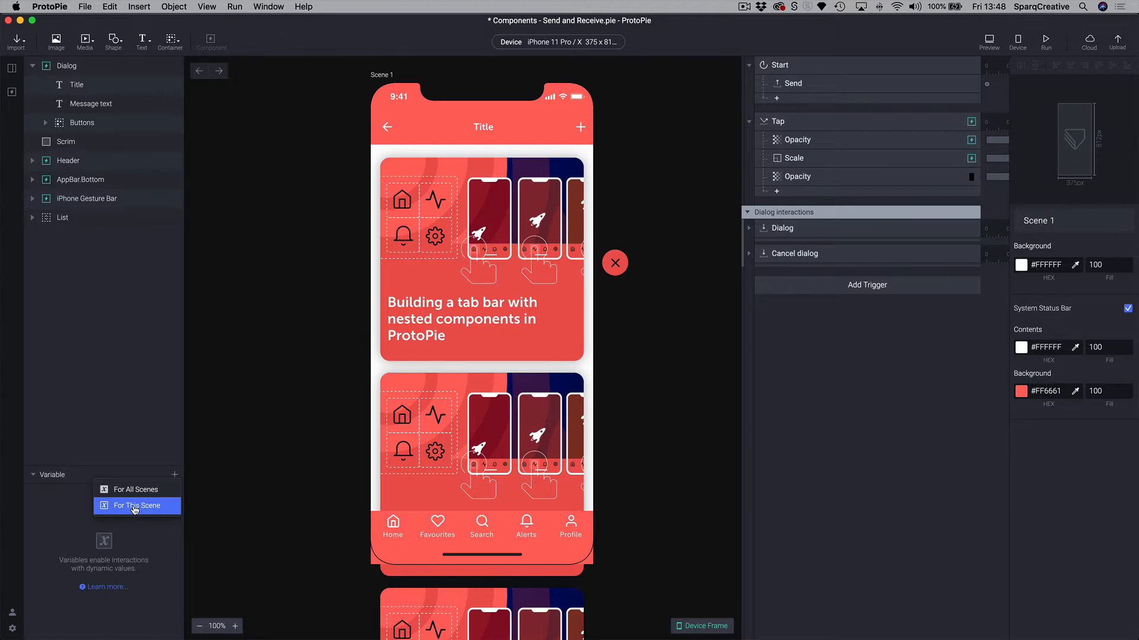
click(136, 509)
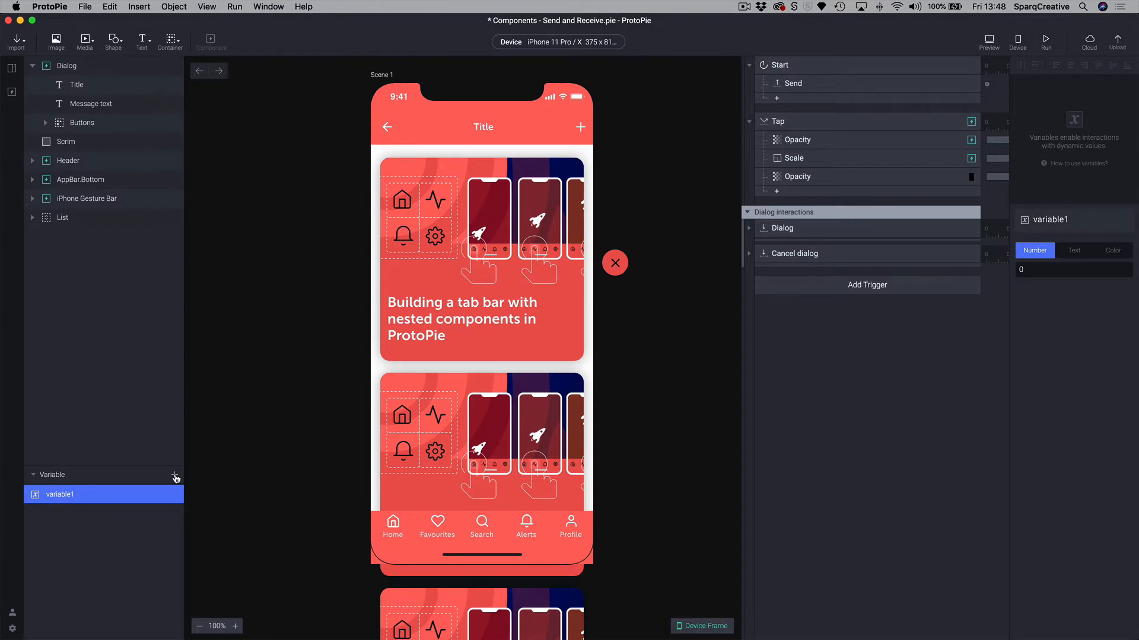
click(175, 476)
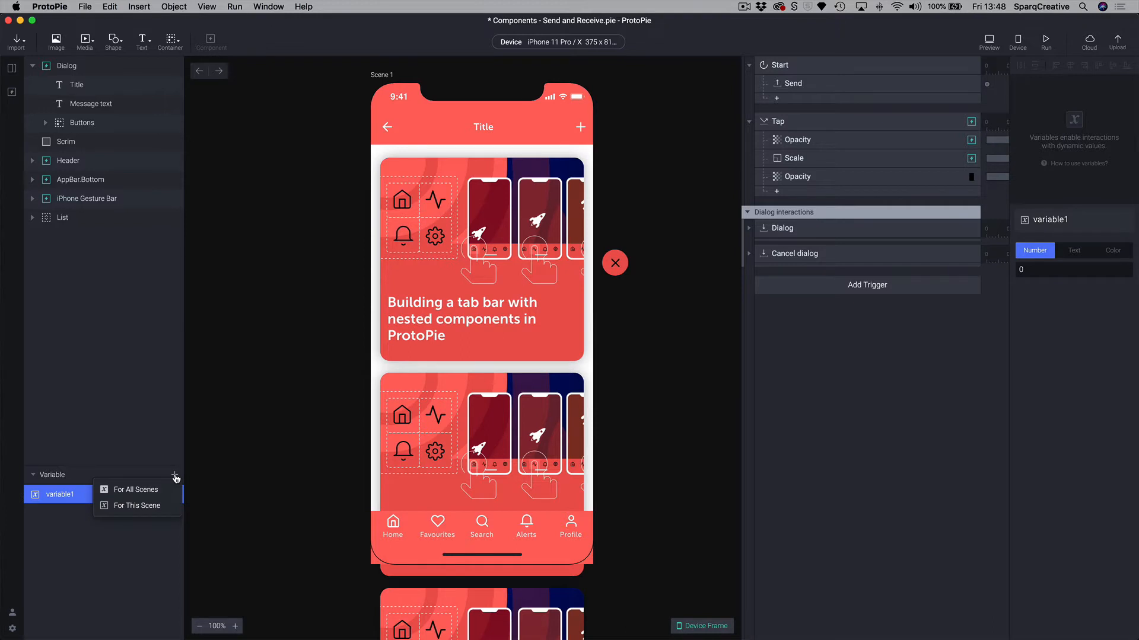
click(60, 496)
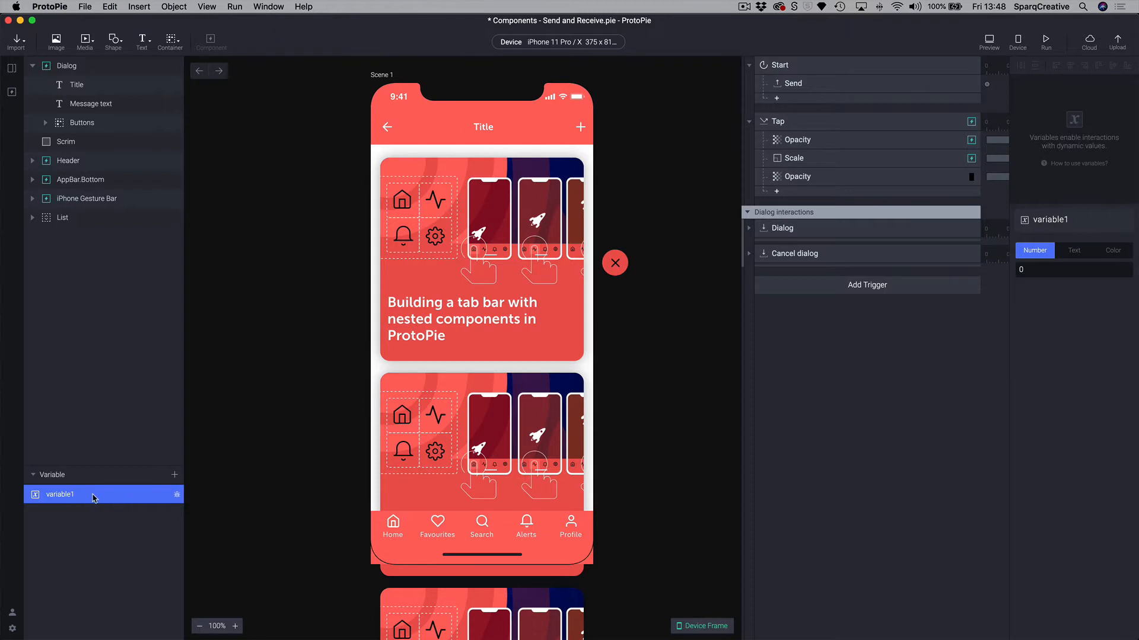
key(Delete)
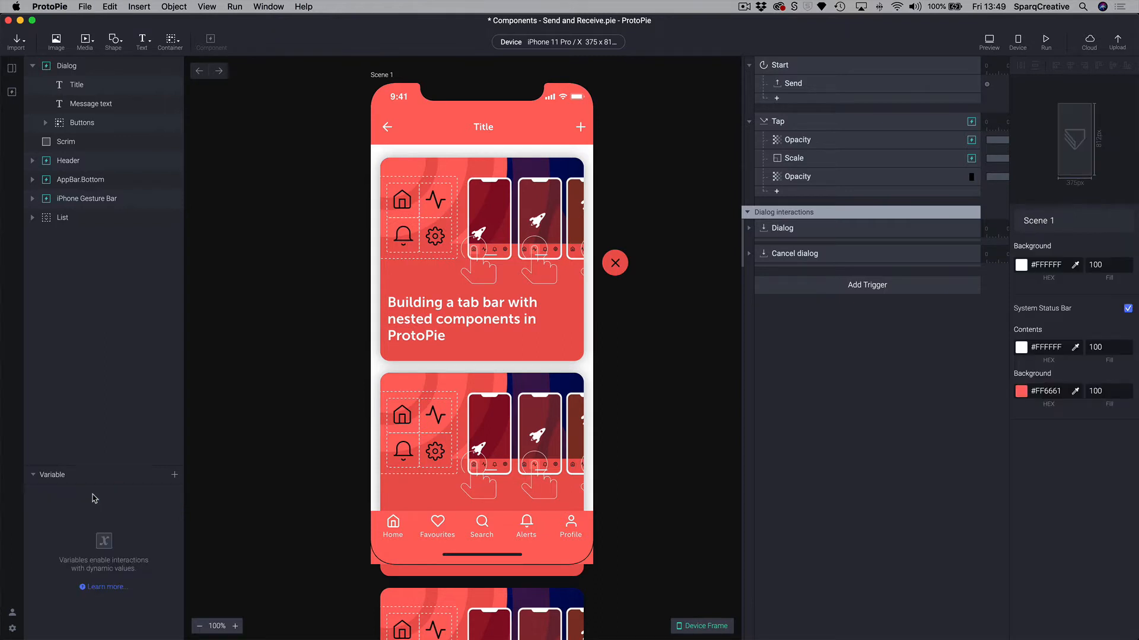
Add a variable that is available for all scenes.
click(174, 475)
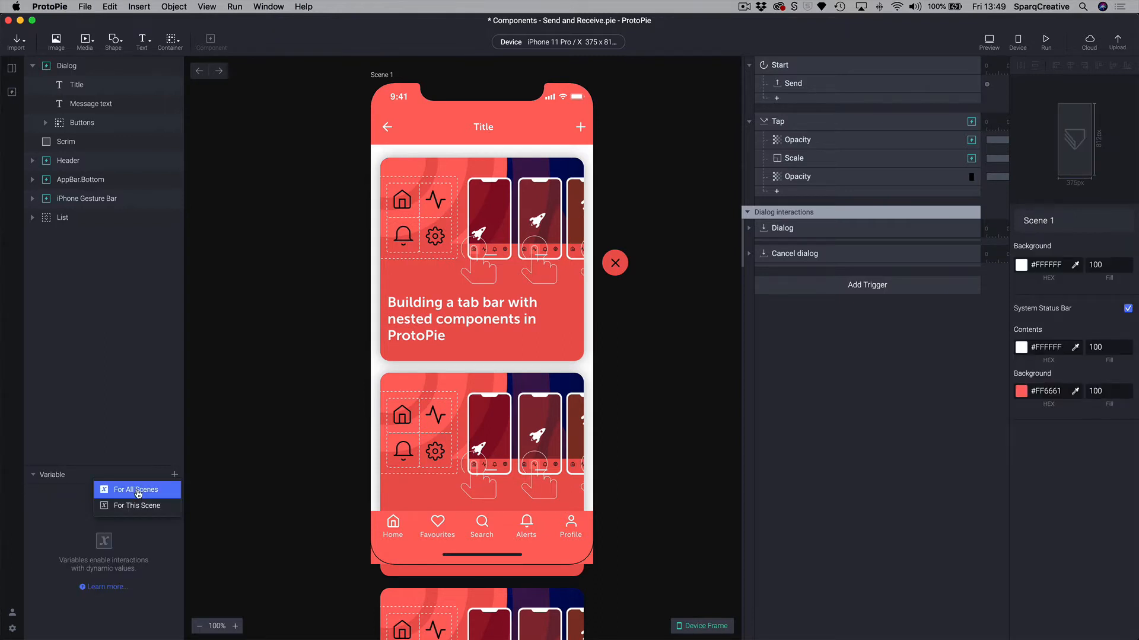
click(104, 492)
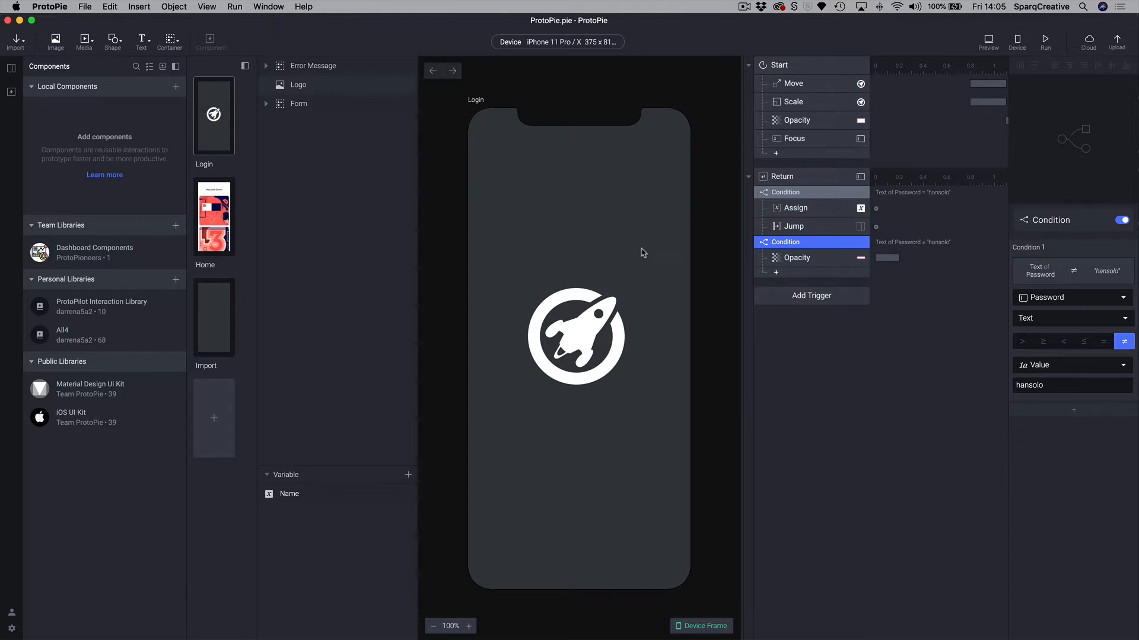
Examine the transition types and slide directions available for the Jump response to the Home scene.
click(556, 331)
click(790, 230)
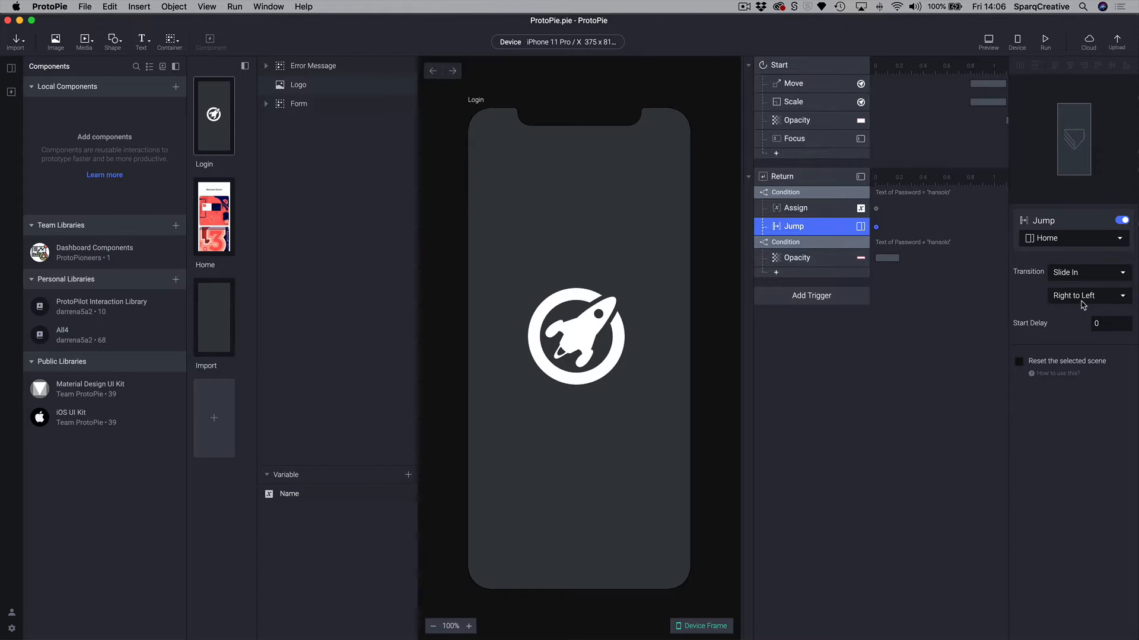
click(1081, 274)
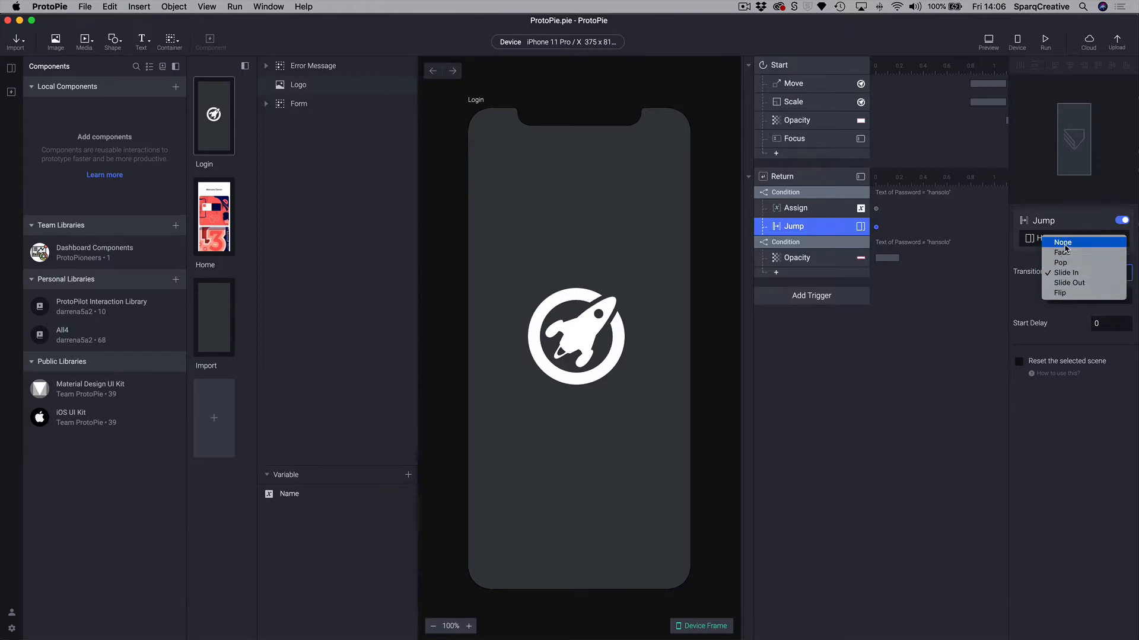
click(1081, 408)
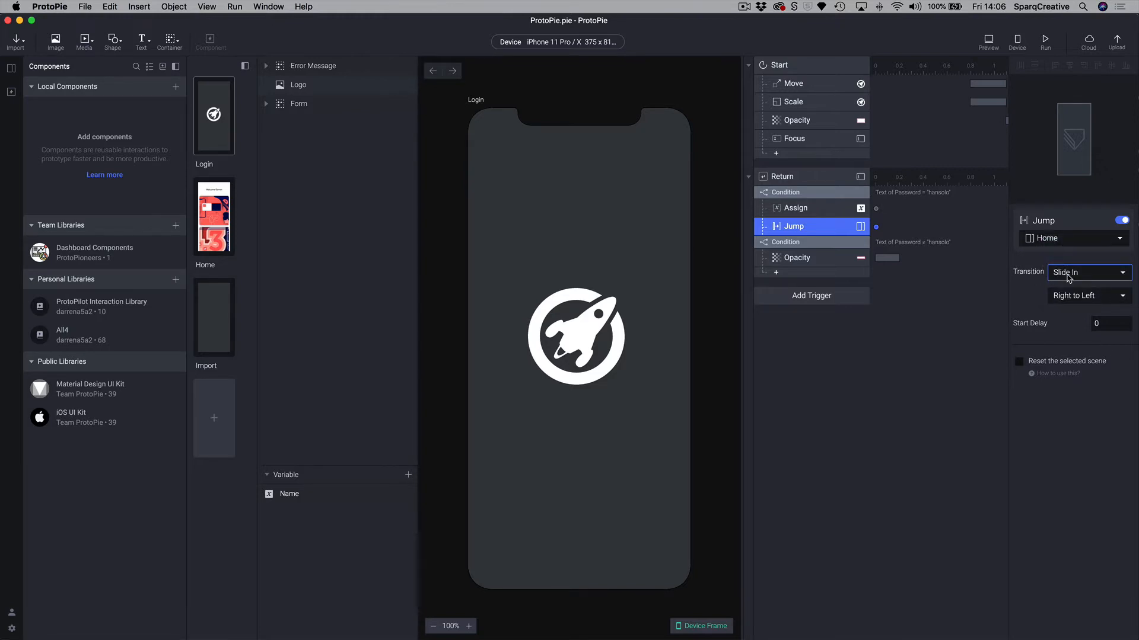
click(1071, 298)
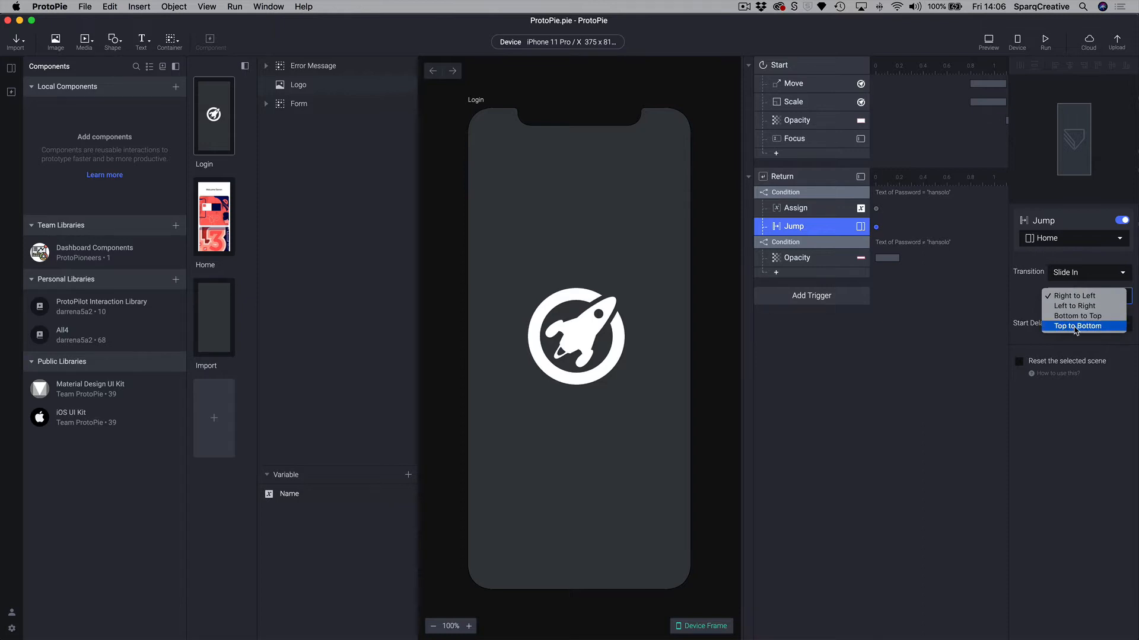
click(964, 333)
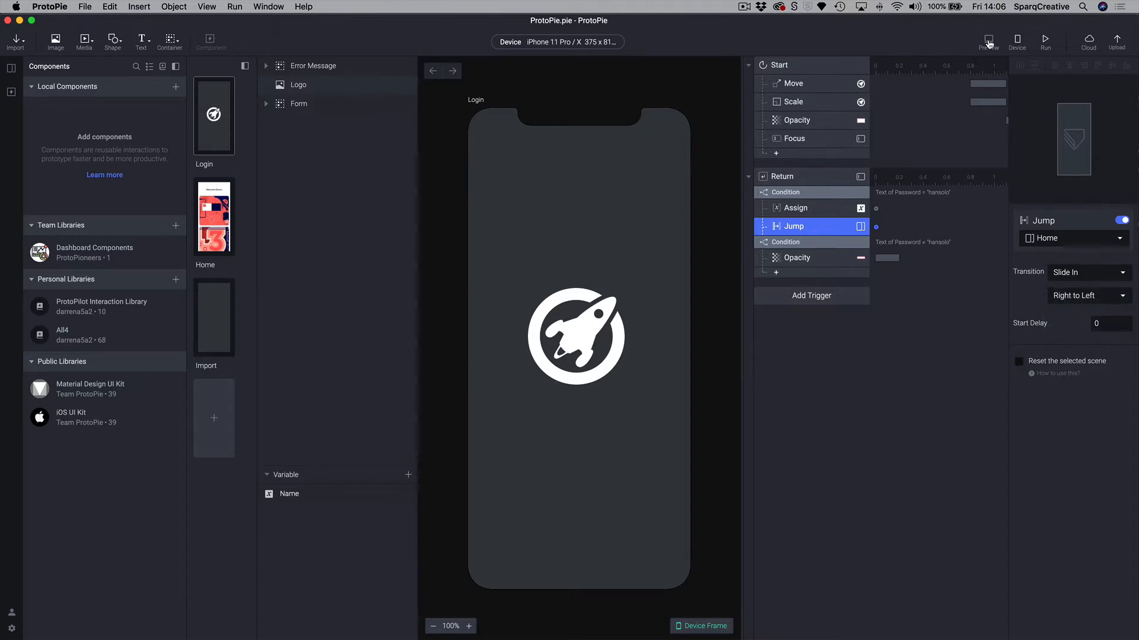
Preview the Login scene and submit its form with the username and the account password.
click(989, 44)
click(653, 455)
click(219, 100)
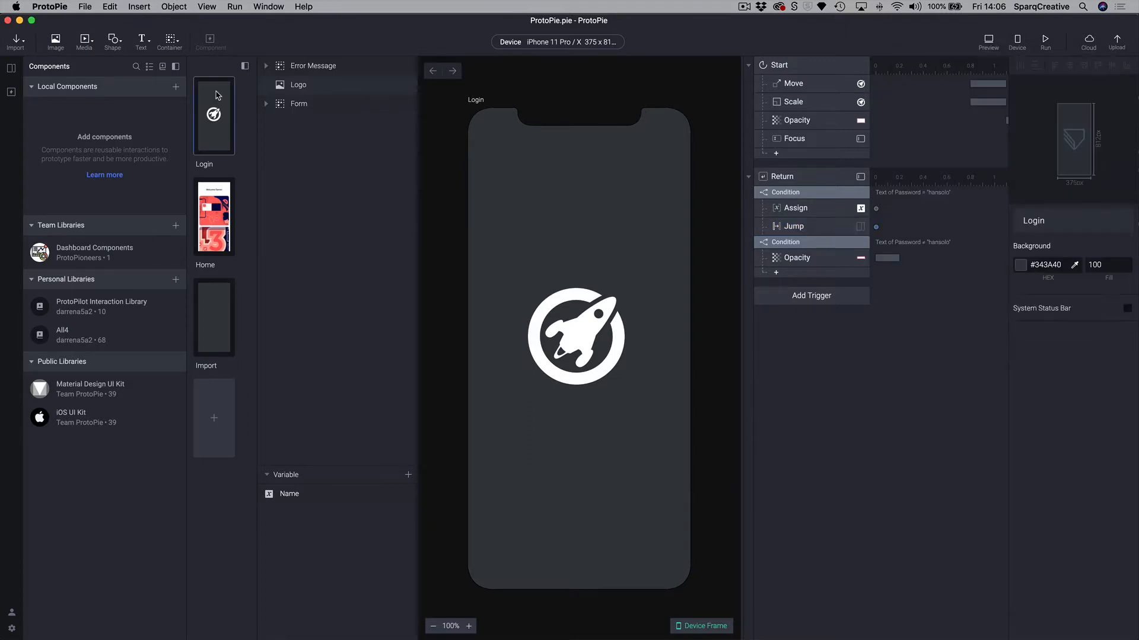
click(989, 44)
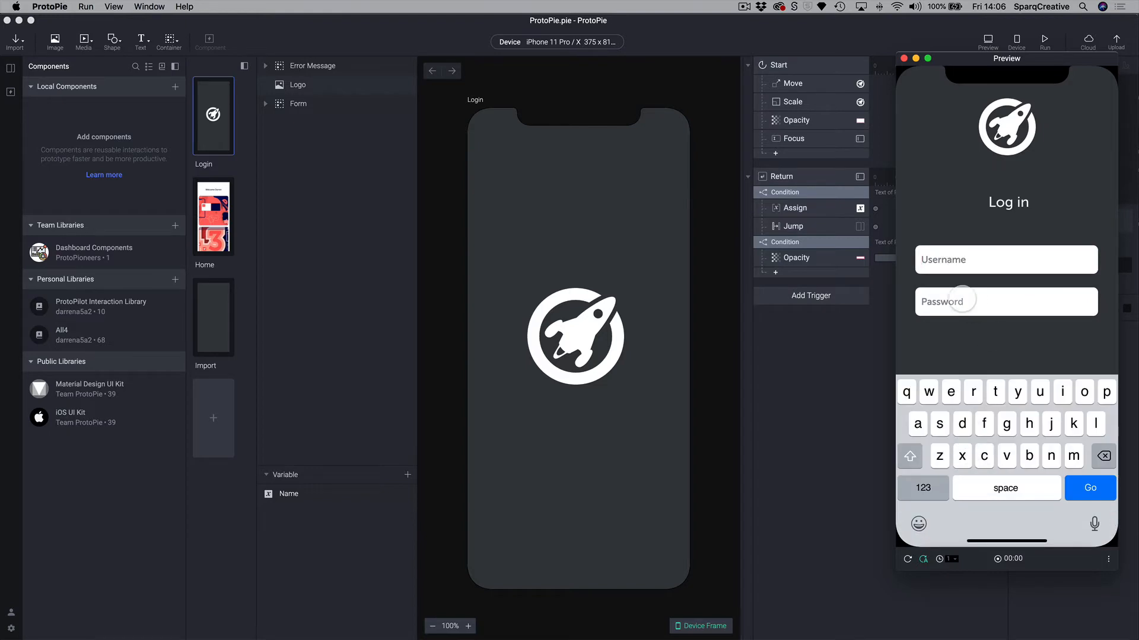
text(Darren)
click(961, 300)
text(•••••••)
key(Return)
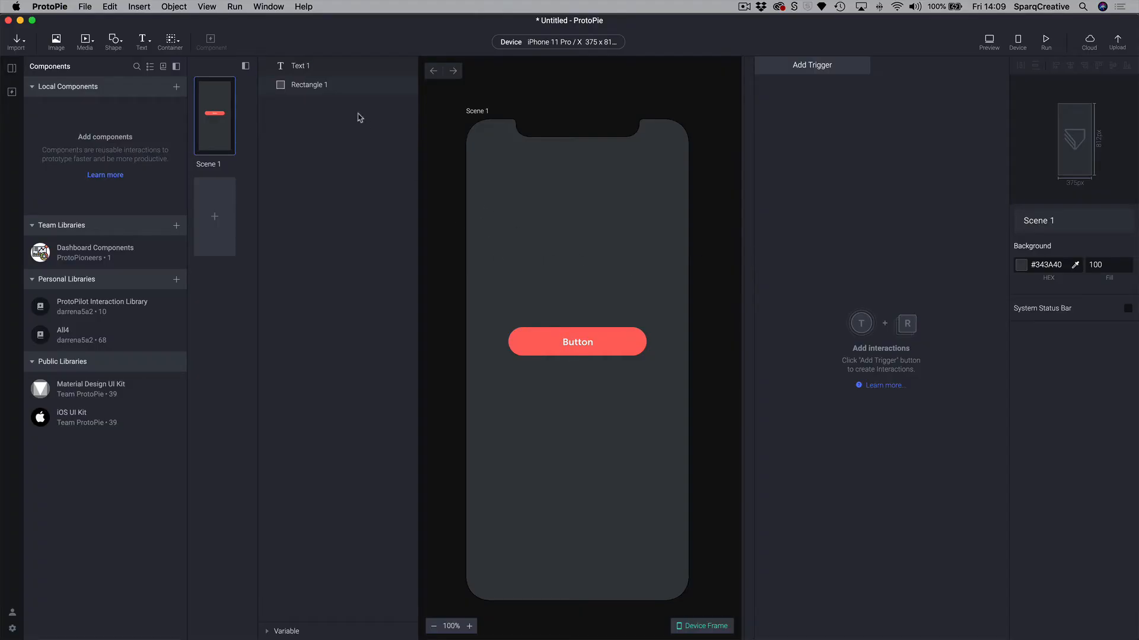
Group the Text 1 and Rectangle 1 layers into a container and select the rectangle inside it.
click(286, 87)
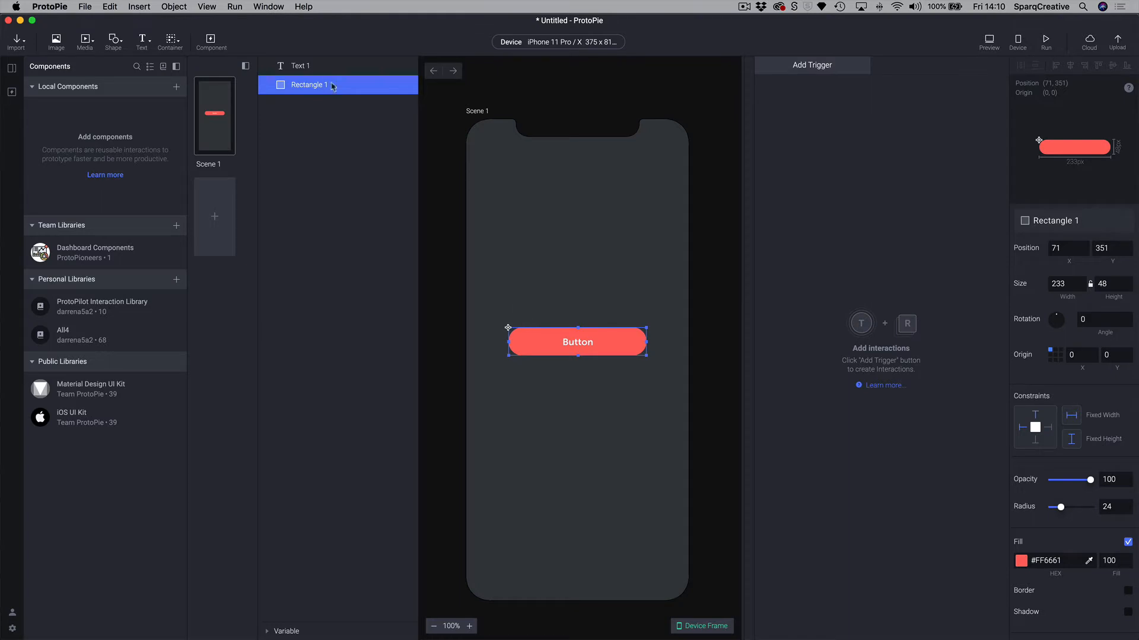
click(306, 66)
shift+click(306, 85)
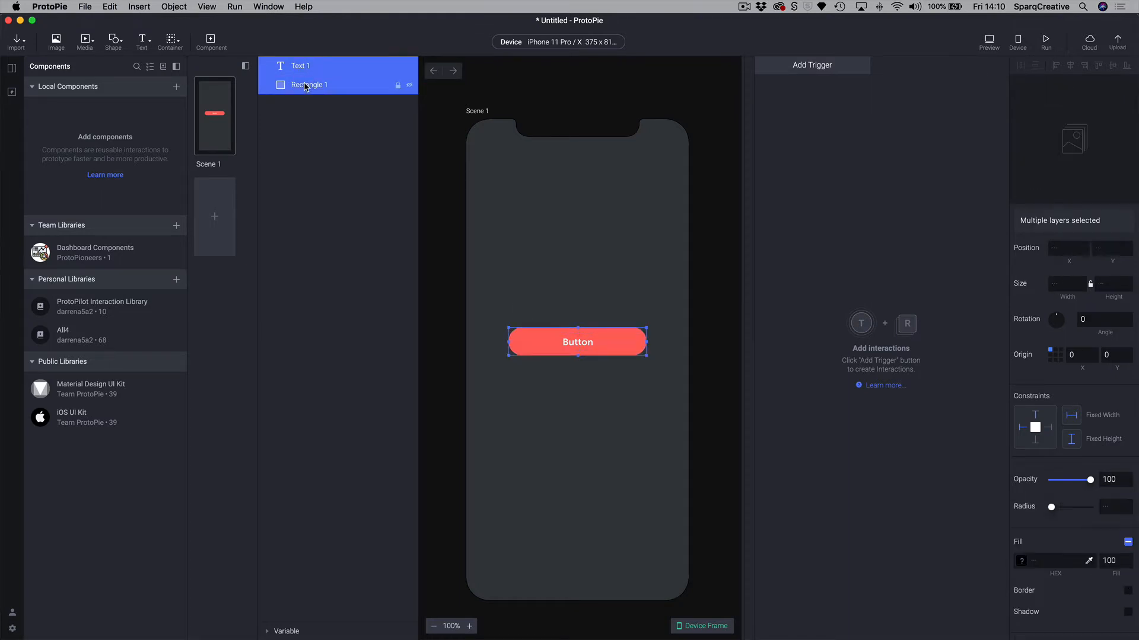
key(super+alt+g)
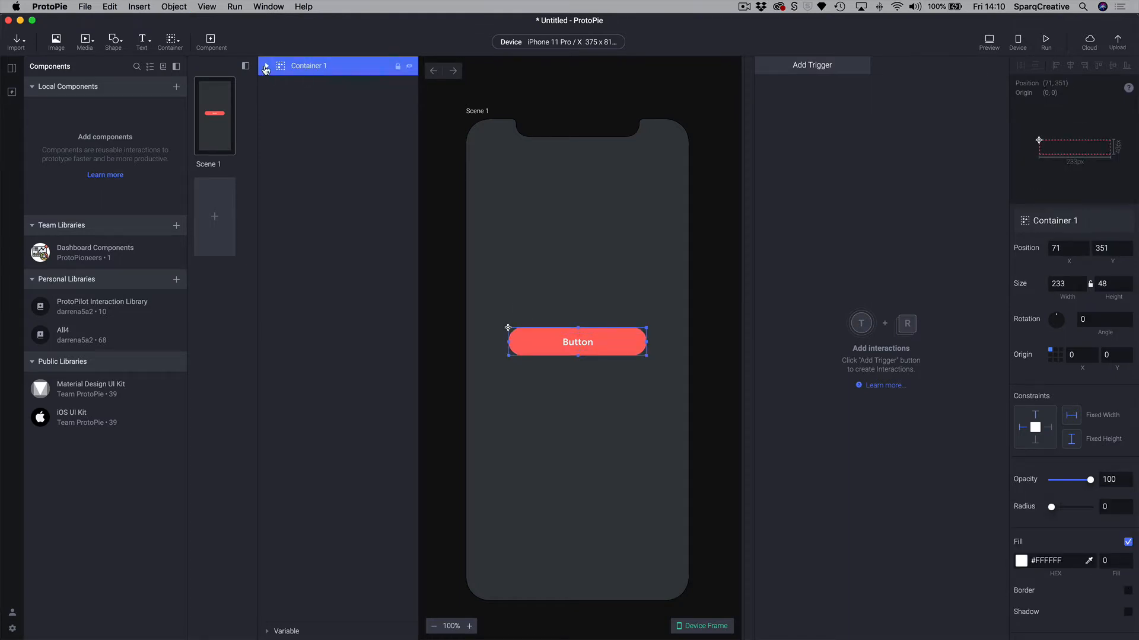
click(267, 66)
click(298, 105)
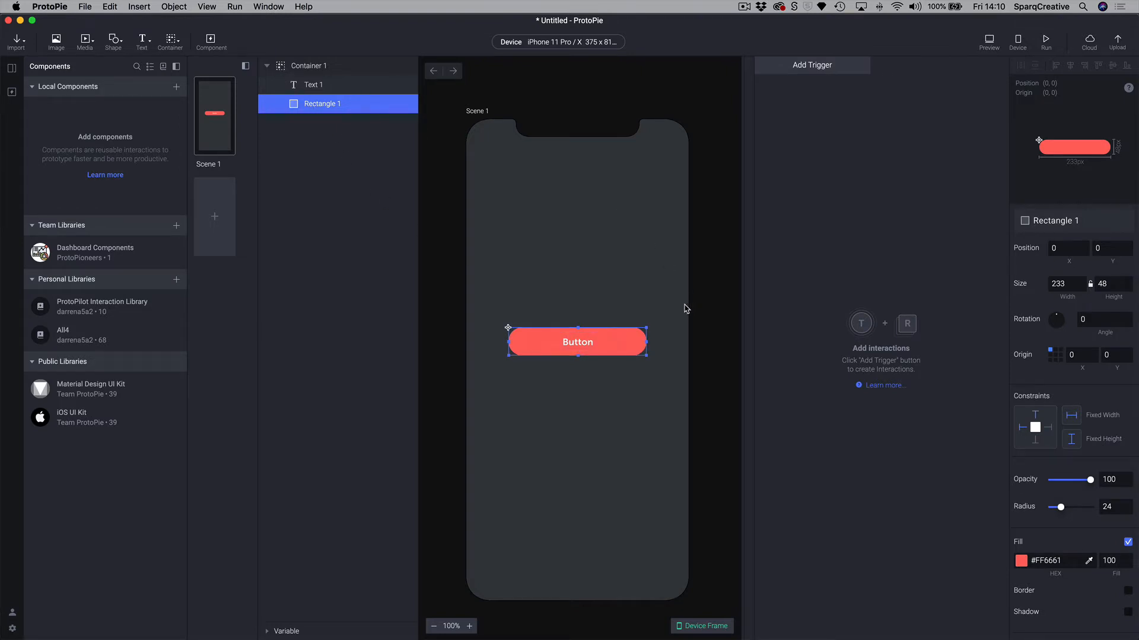
Give the button's container a #FF6661 fill at 100 opacity.
click(288, 68)
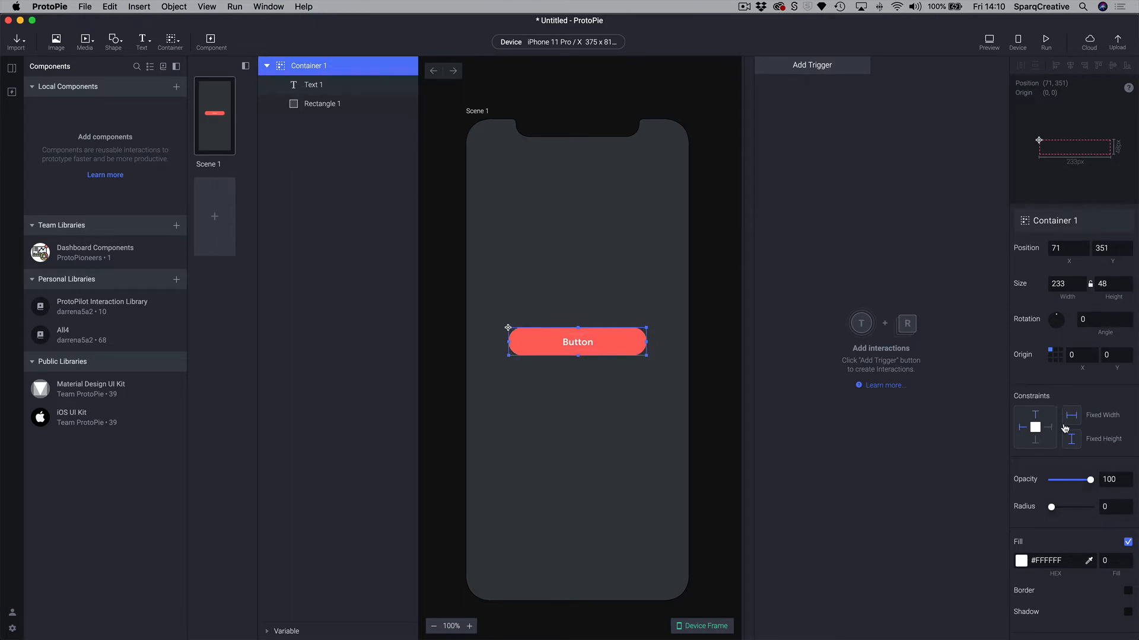
scroll(1065, 428, down, 2)
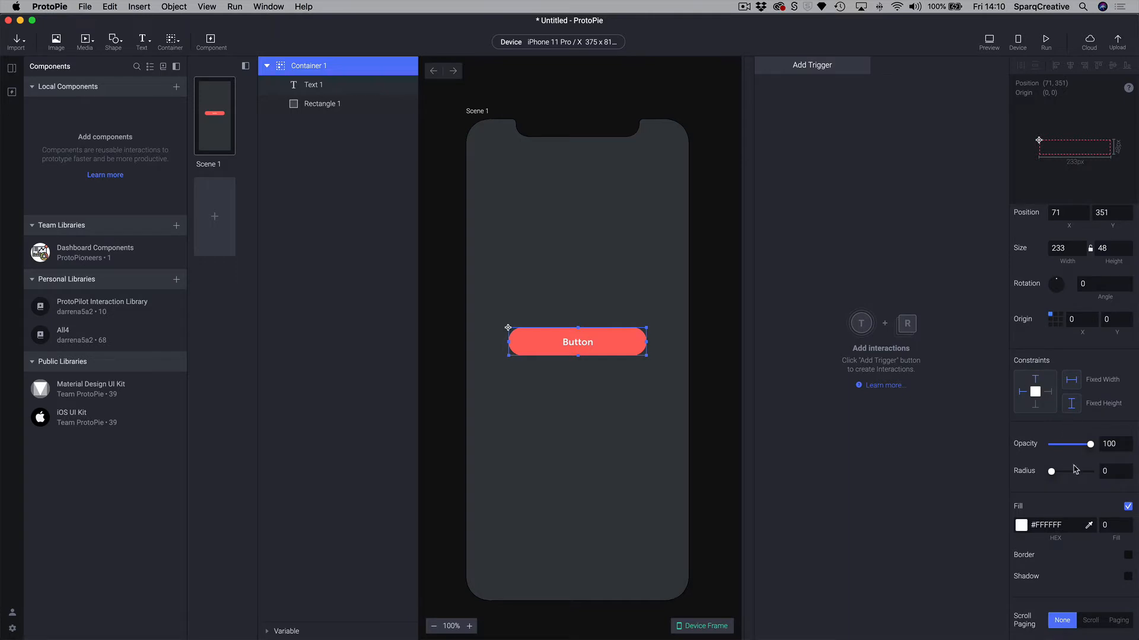
scroll(1044, 507, down, 1)
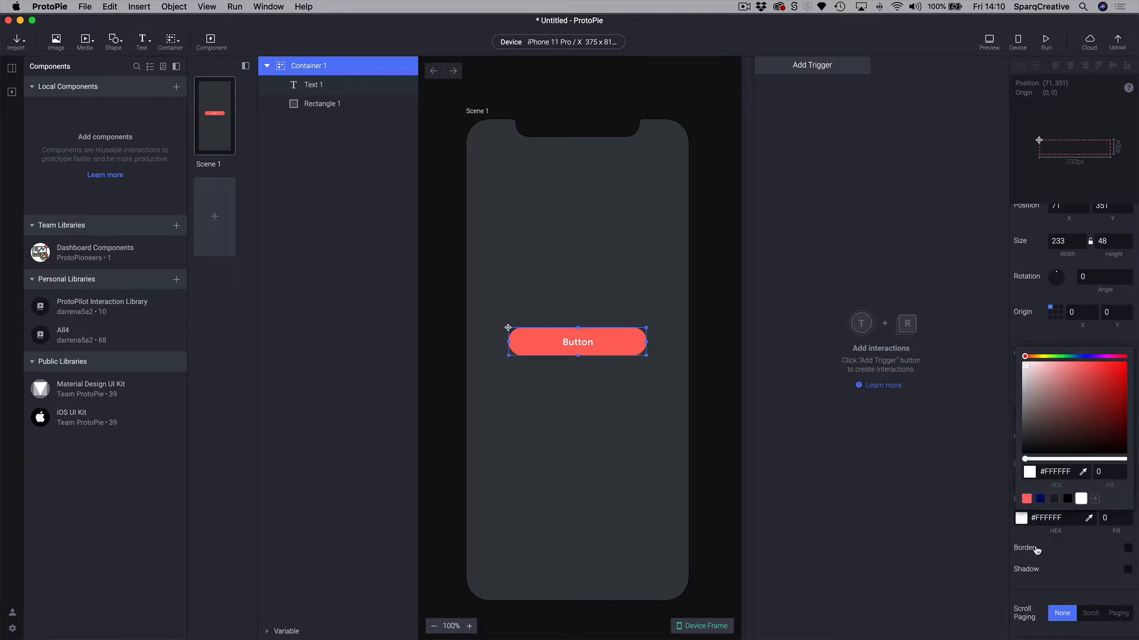
click(1021, 519)
click(1027, 499)
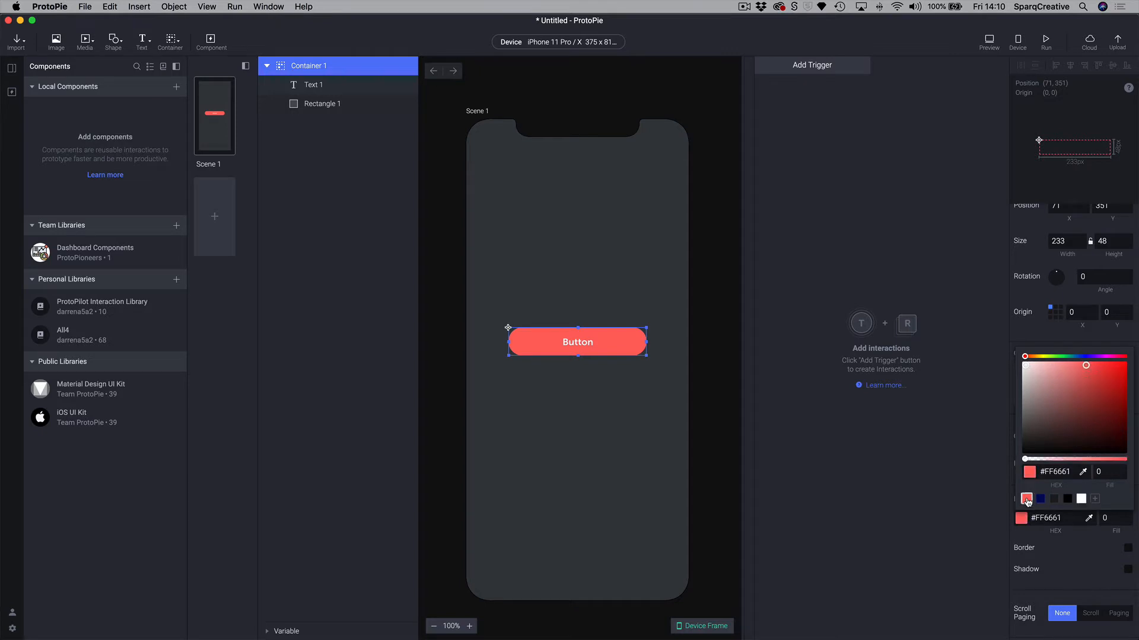
click(1100, 556)
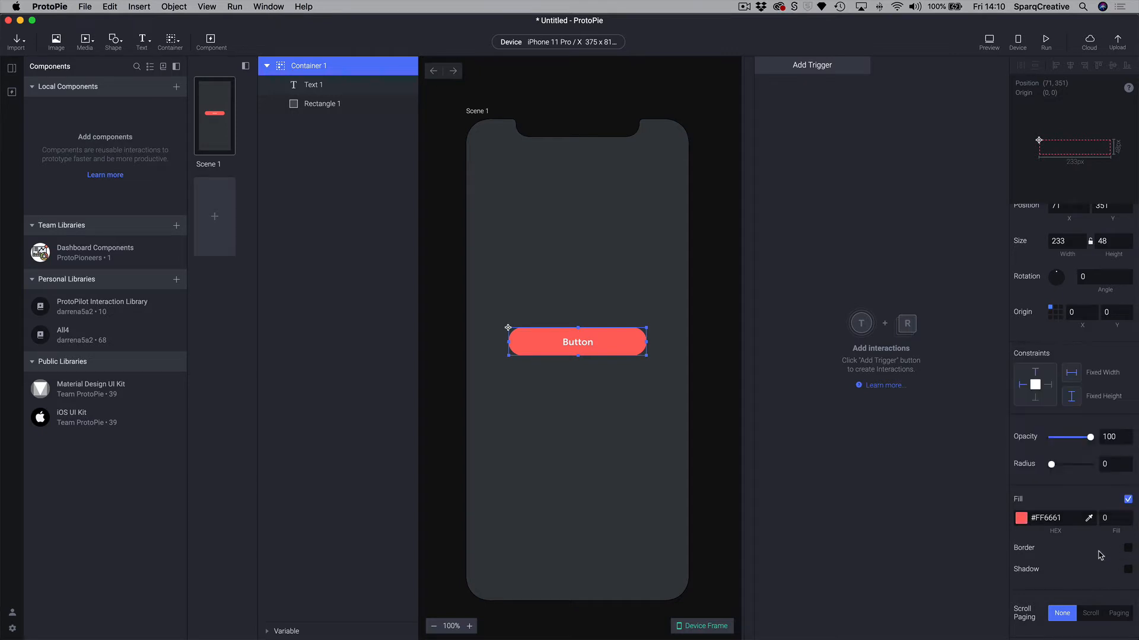
click(1101, 518)
text(100)
key(Return)
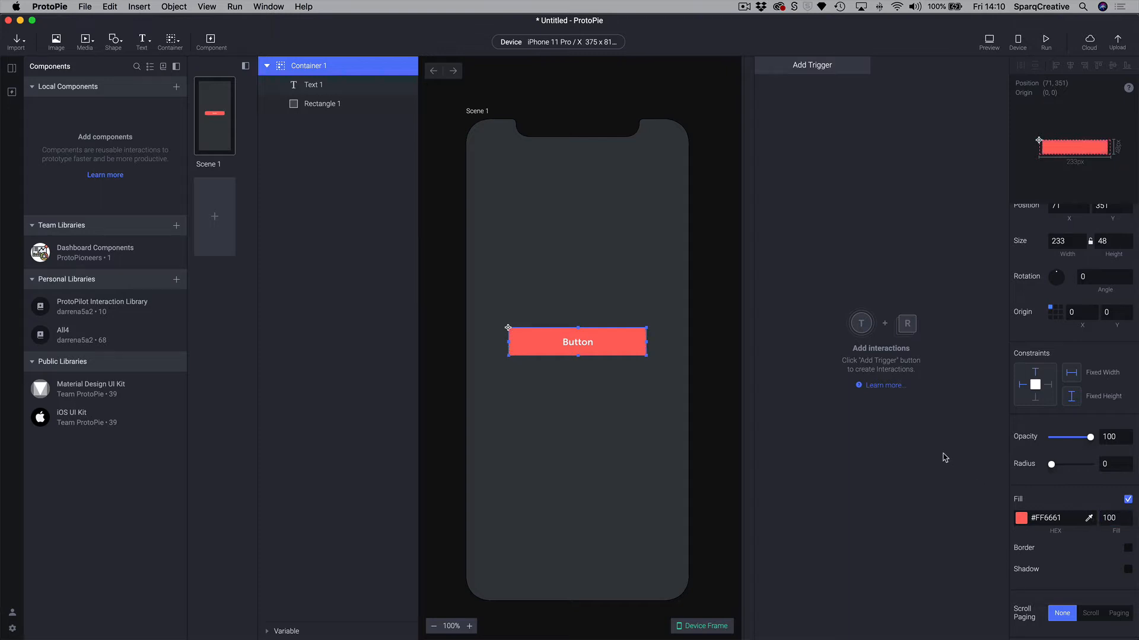
Hide the Rectangle 1 layer and select its parent container on the canvas.
click(308, 105)
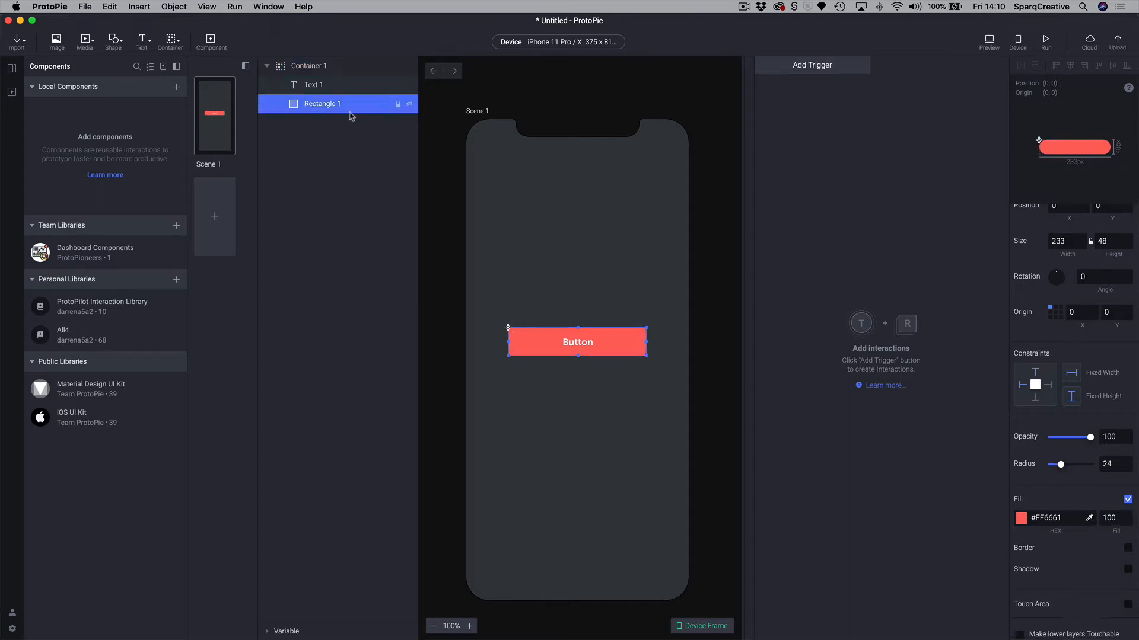
click(409, 105)
click(636, 348)
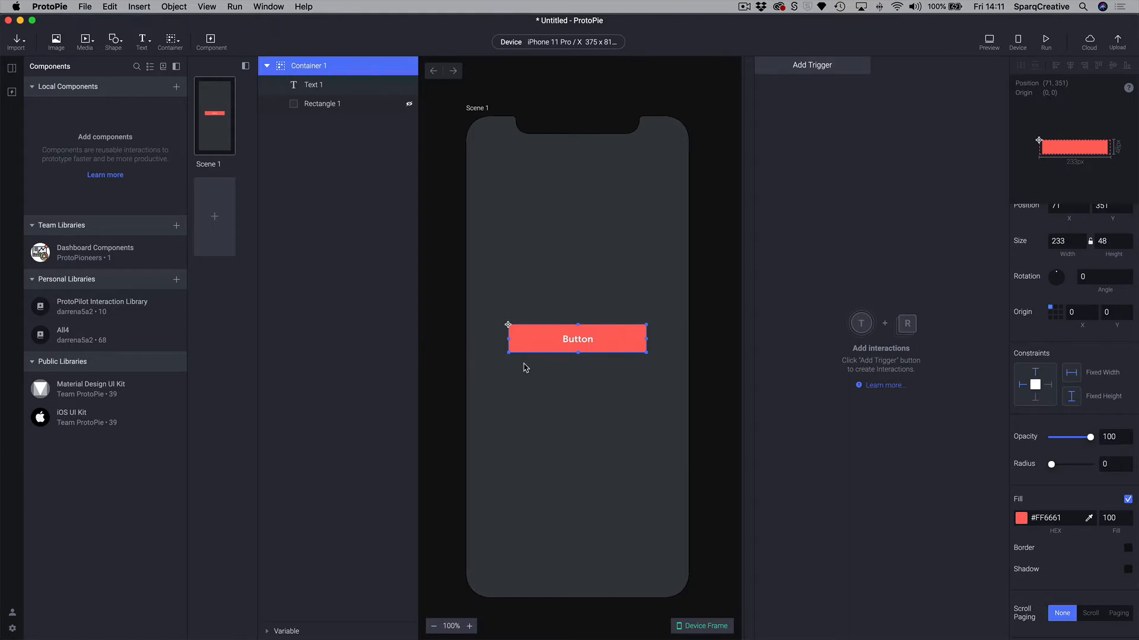
Set the corner radius of the button's container to 24 and deselect it.
scroll(510, 342, right, 1)
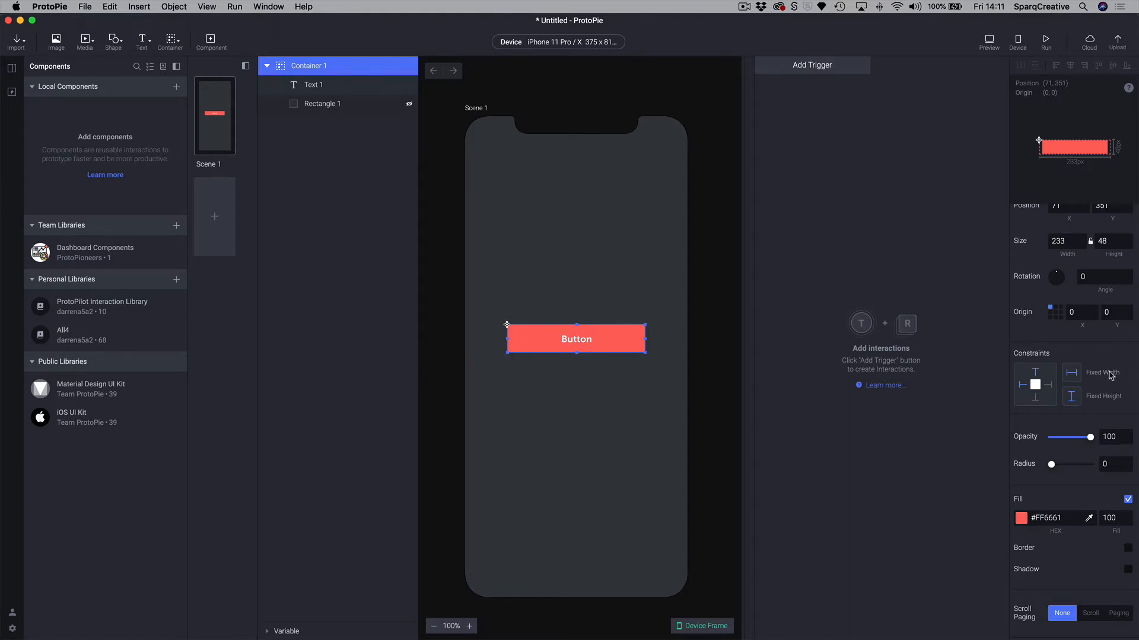
click(1111, 465)
key(Return)
click(593, 445)
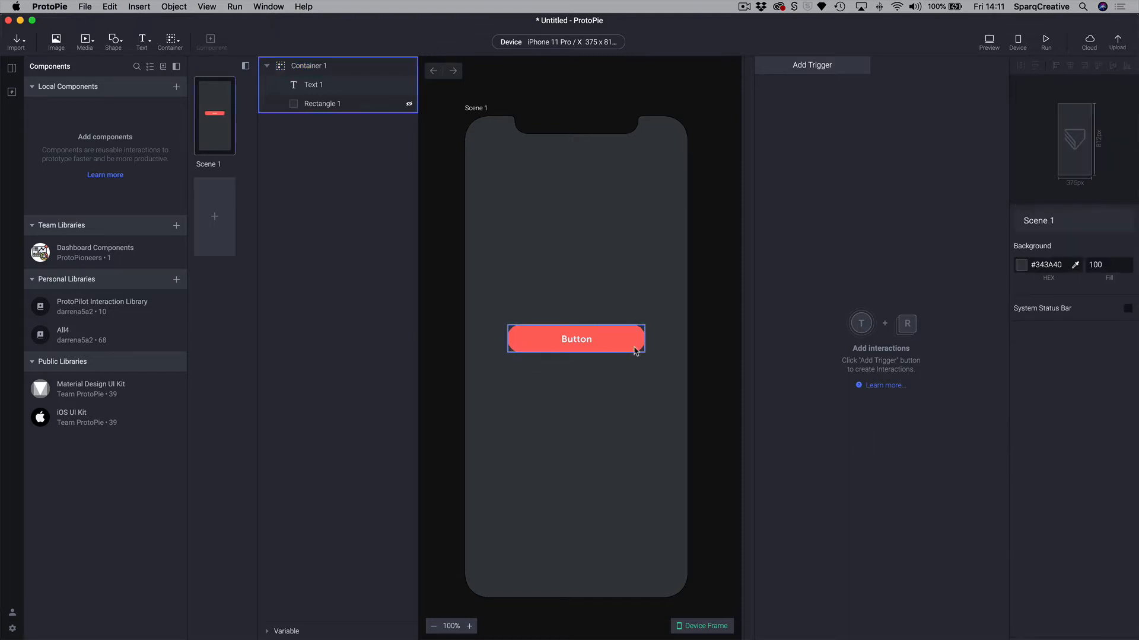
Delete the hidden Rectangle 1 layer from the button's container.
click(308, 86)
click(329, 105)
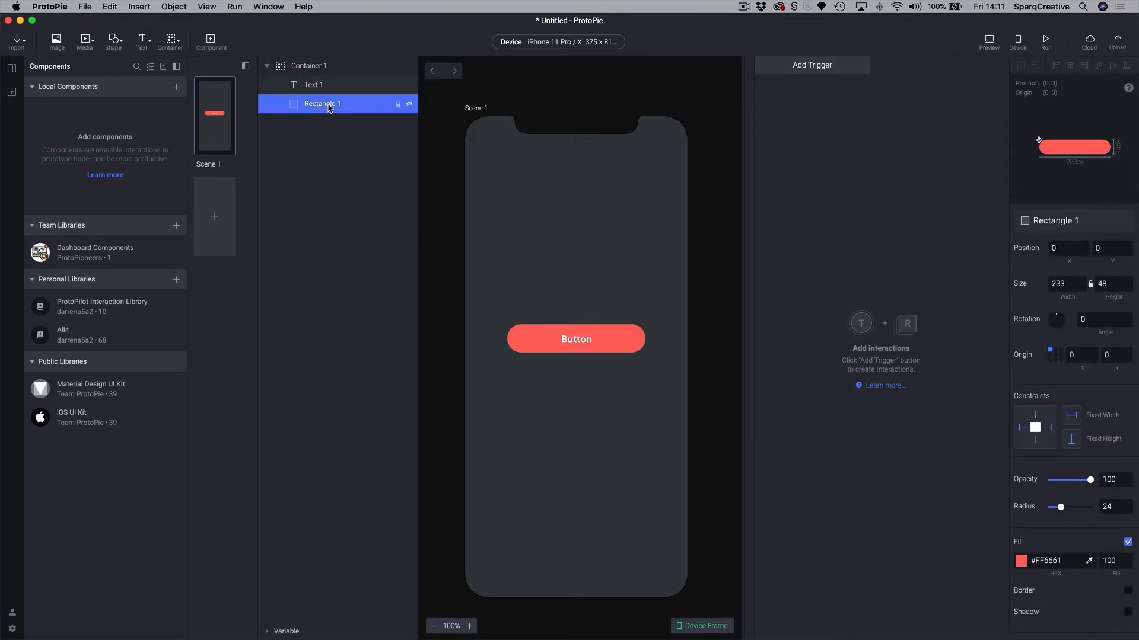
key(Delete)
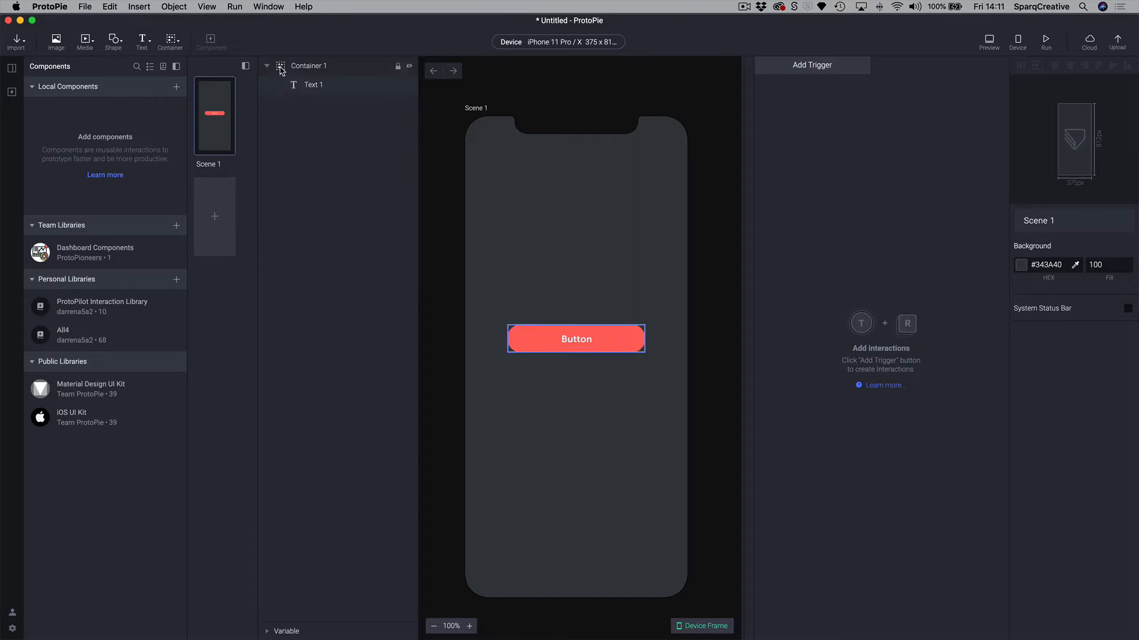
Try resizing the button's container to about 278 by 66 and stretching its left edge, undoing each size change.
click(539, 346)
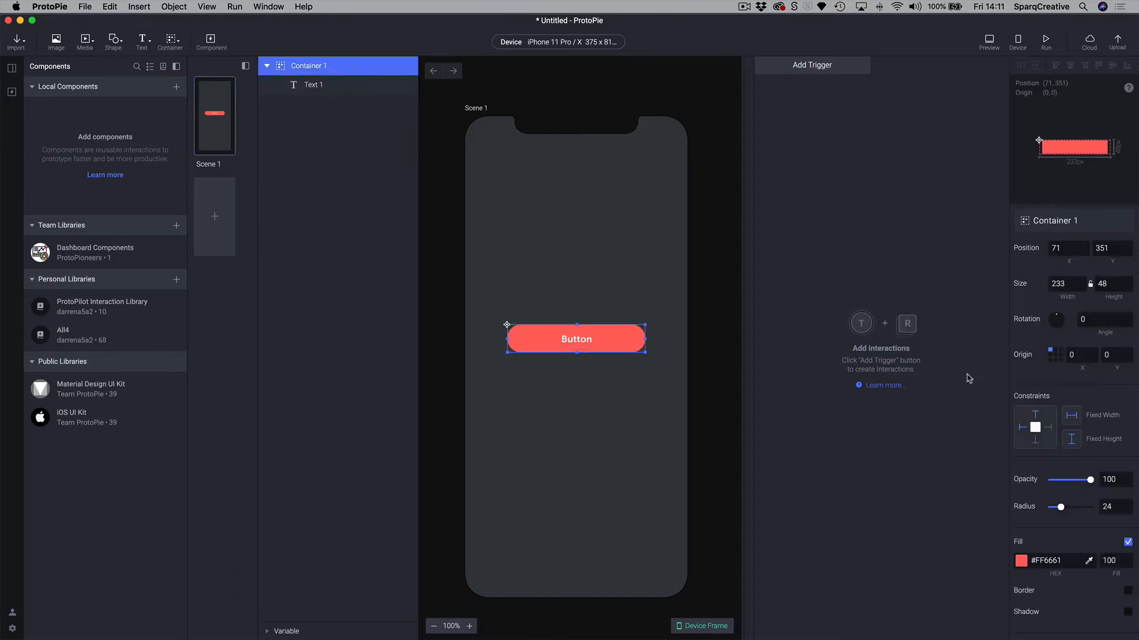
drag(646, 339, 673, 339)
drag(589, 352, 588, 363)
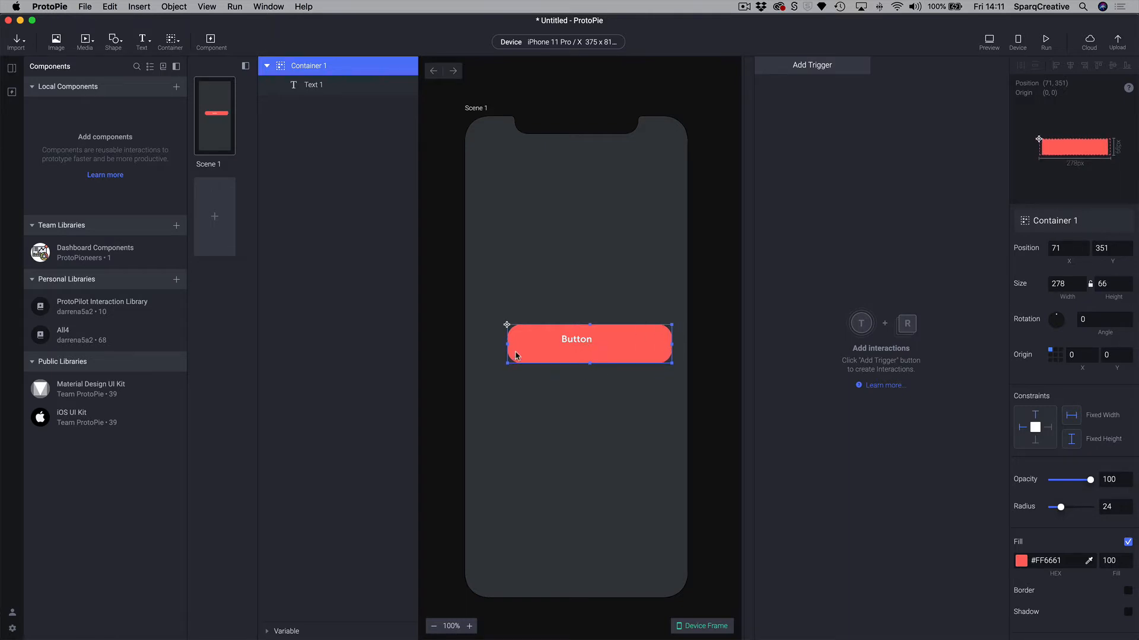
key(super+z)
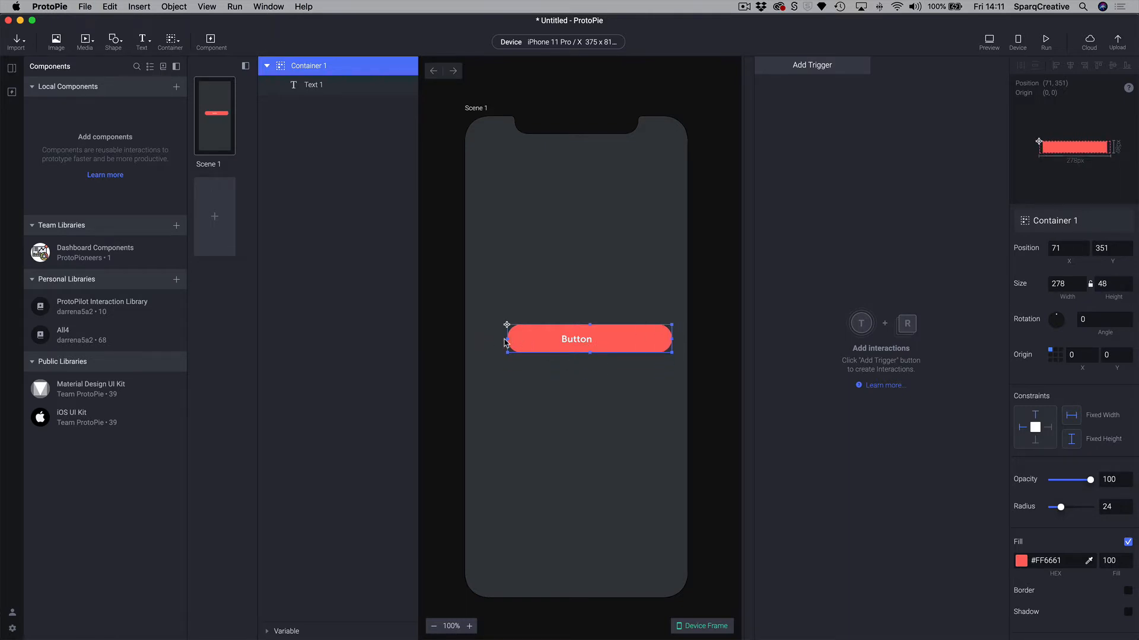
drag(507, 339, 478, 338)
key(super+z)
key(super+z)
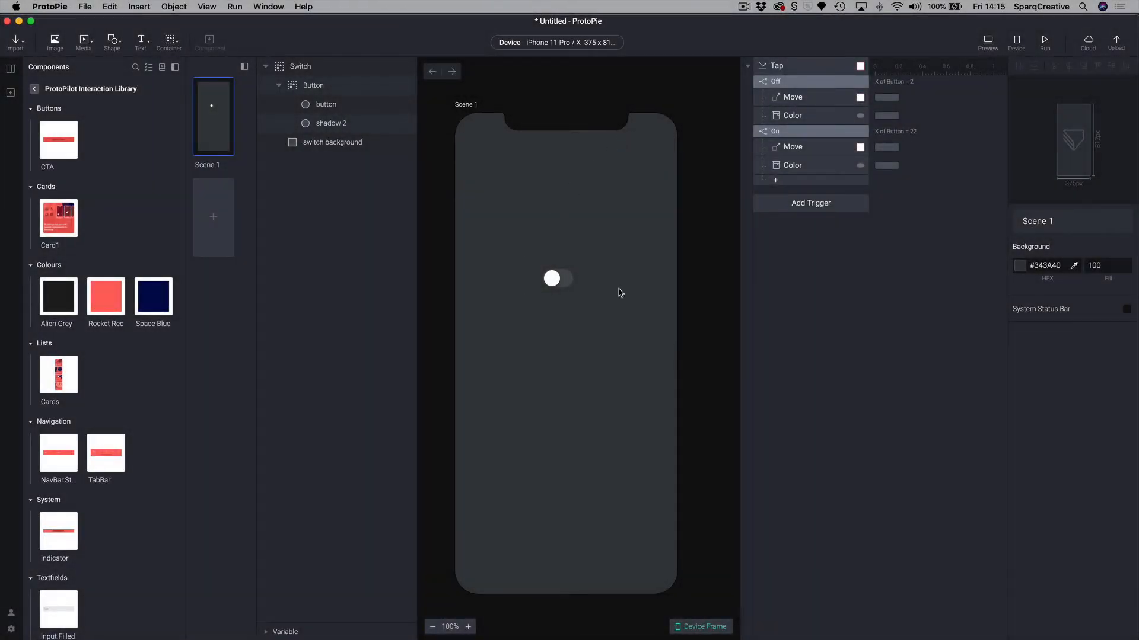
Preview the switch prototype, toggle the switch on and off repeatedly, and return to the editor.
click(990, 45)
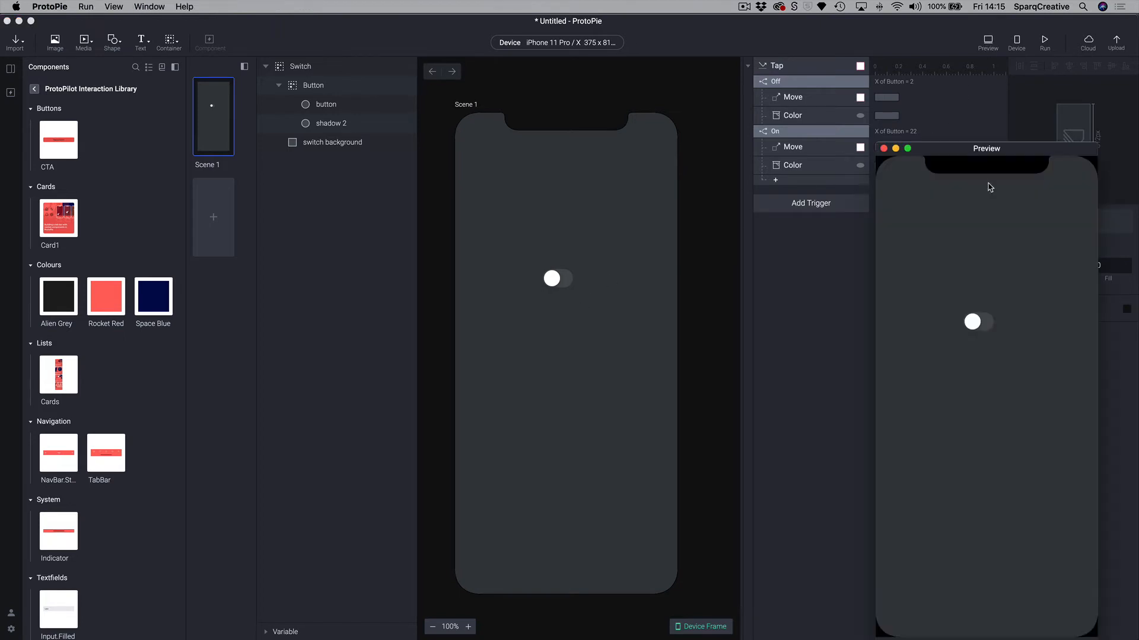
click(975, 322)
click(979, 321)
click(980, 322)
click(979, 322)
click(867, 350)
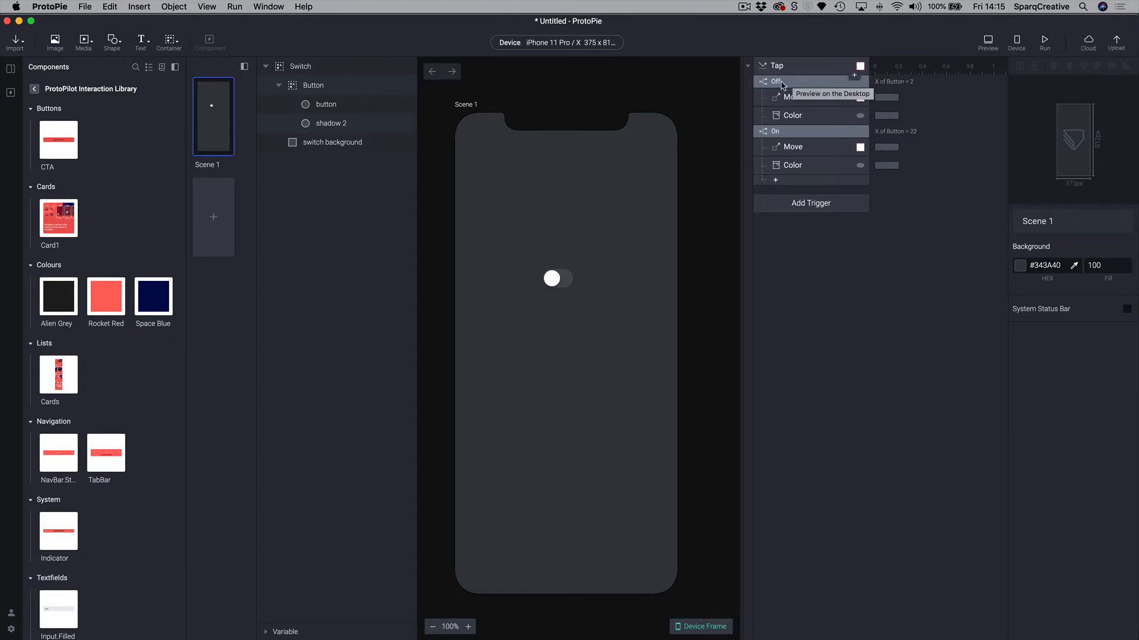
Examine the Tap trigger's Off and On conditions and the Move and Color responses under Off.
click(774, 85)
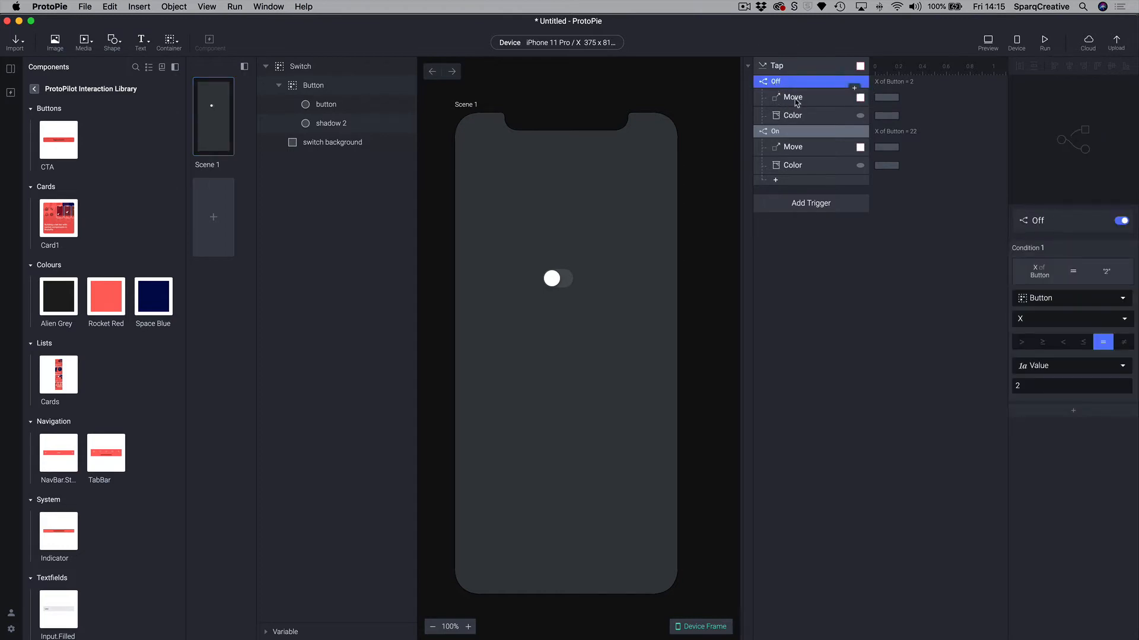
click(793, 99)
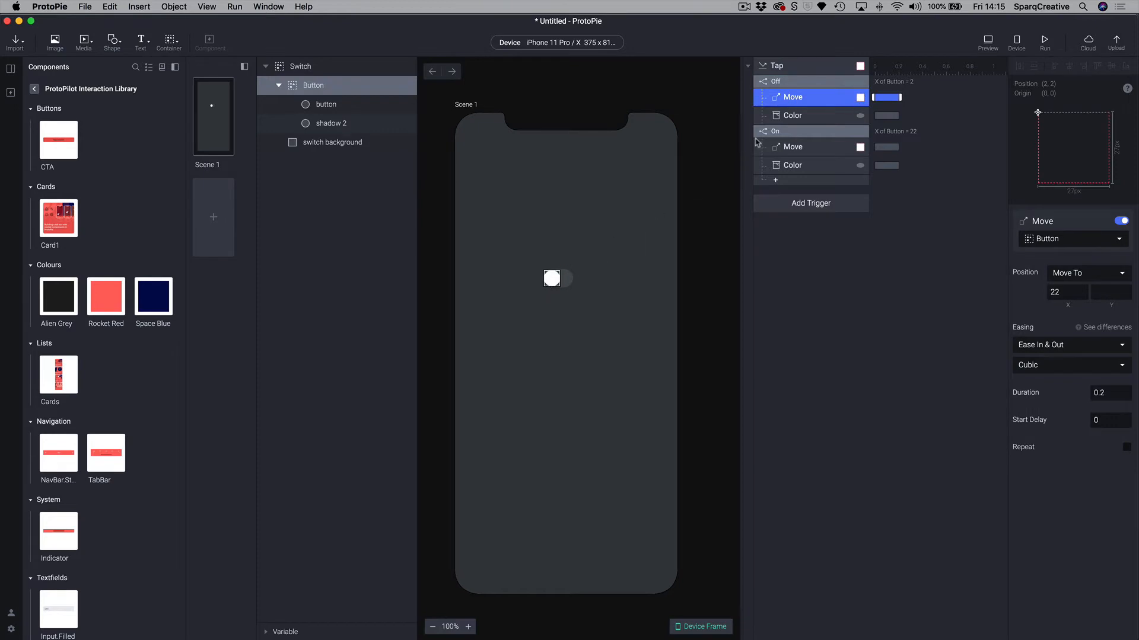
click(785, 121)
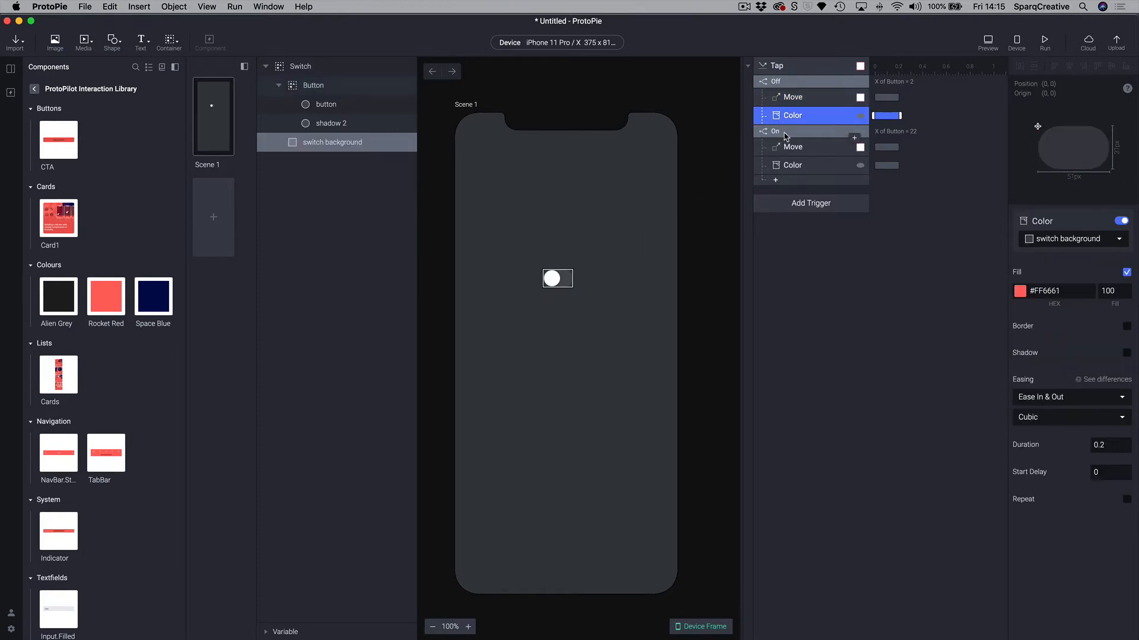
click(786, 133)
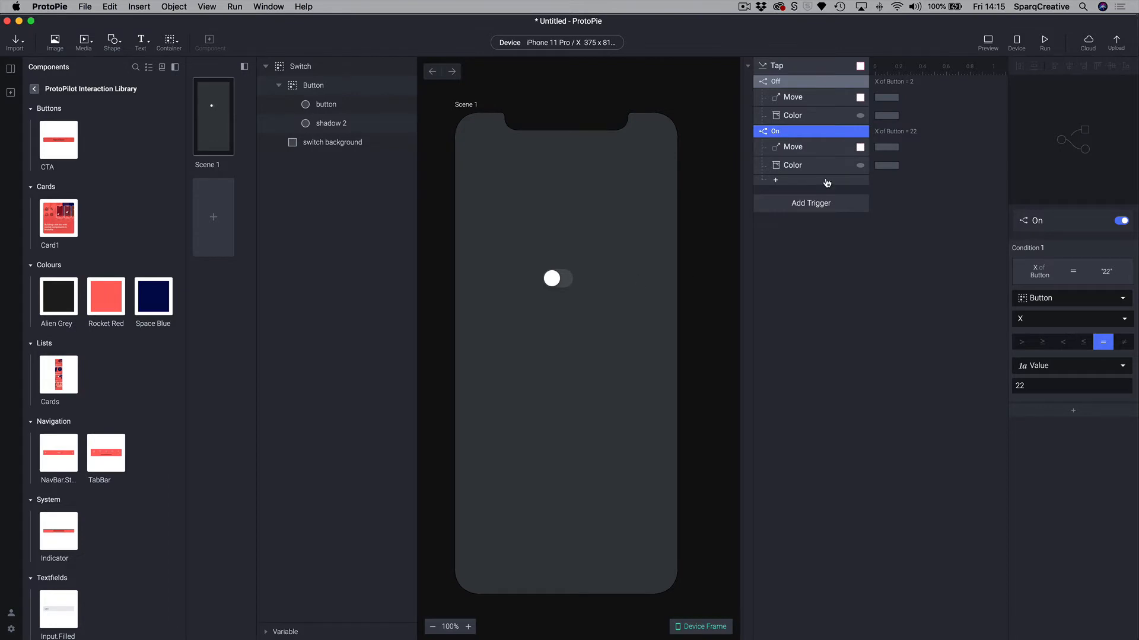
click(790, 99)
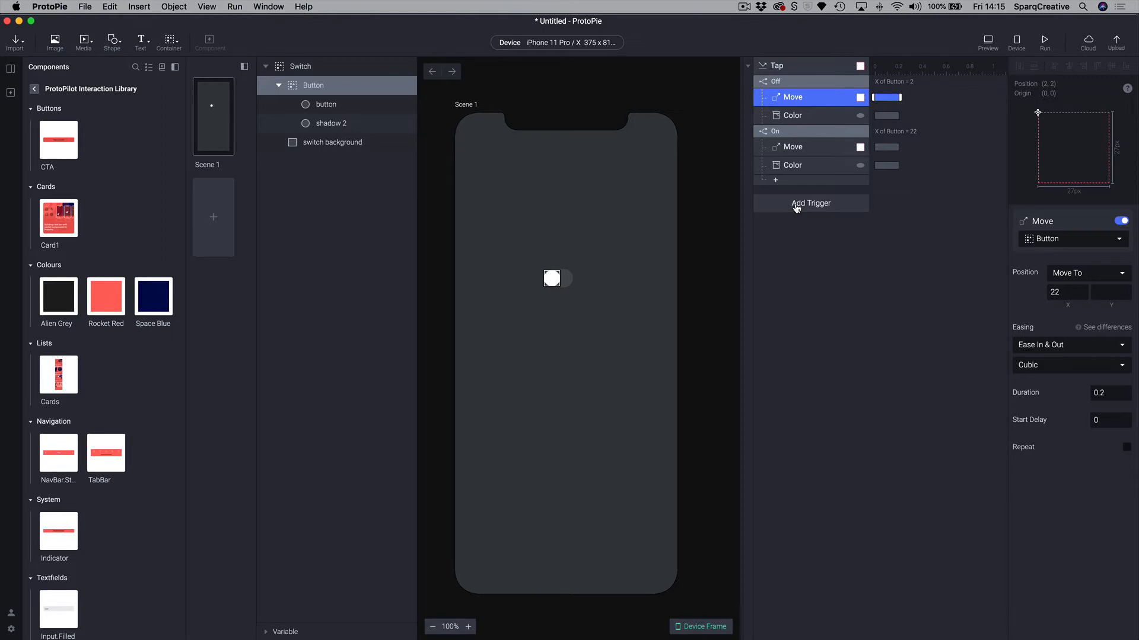
Disable the Move and Color responses under the On condition.
click(792, 147)
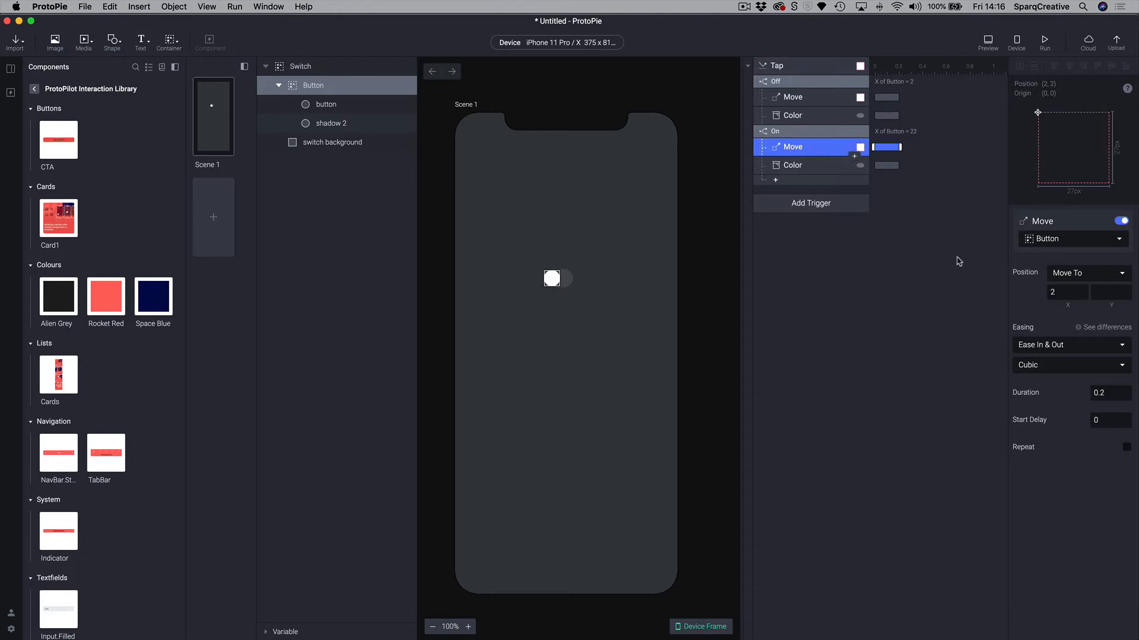
click(1121, 222)
click(798, 167)
click(1121, 221)
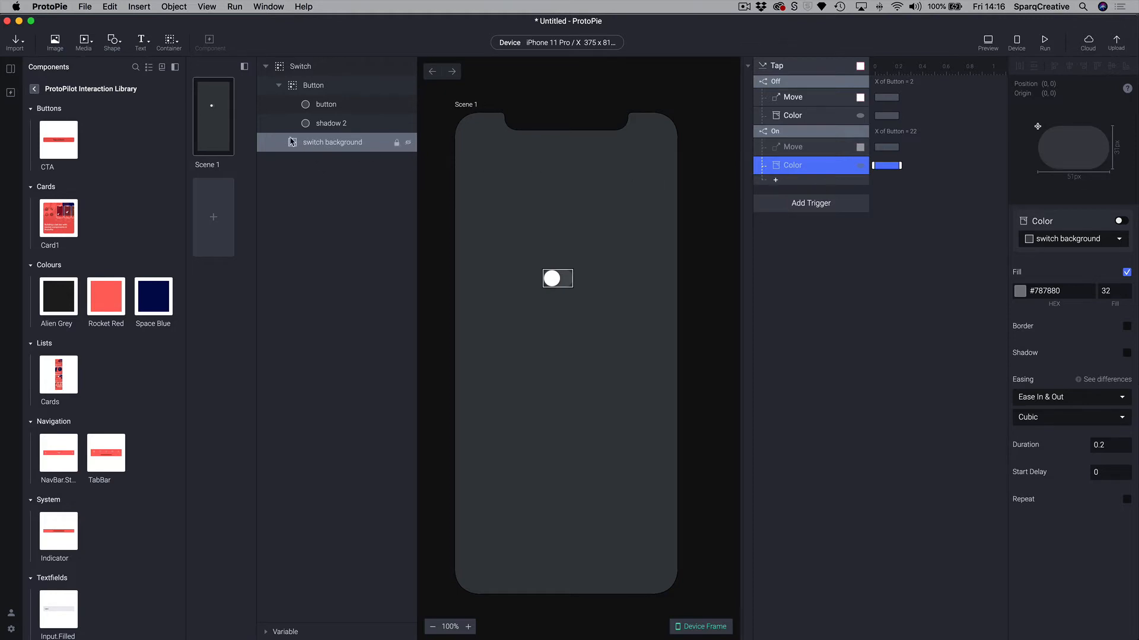
Add Reset responses under the On condition for the switch background and the Button container.
click(794, 185)
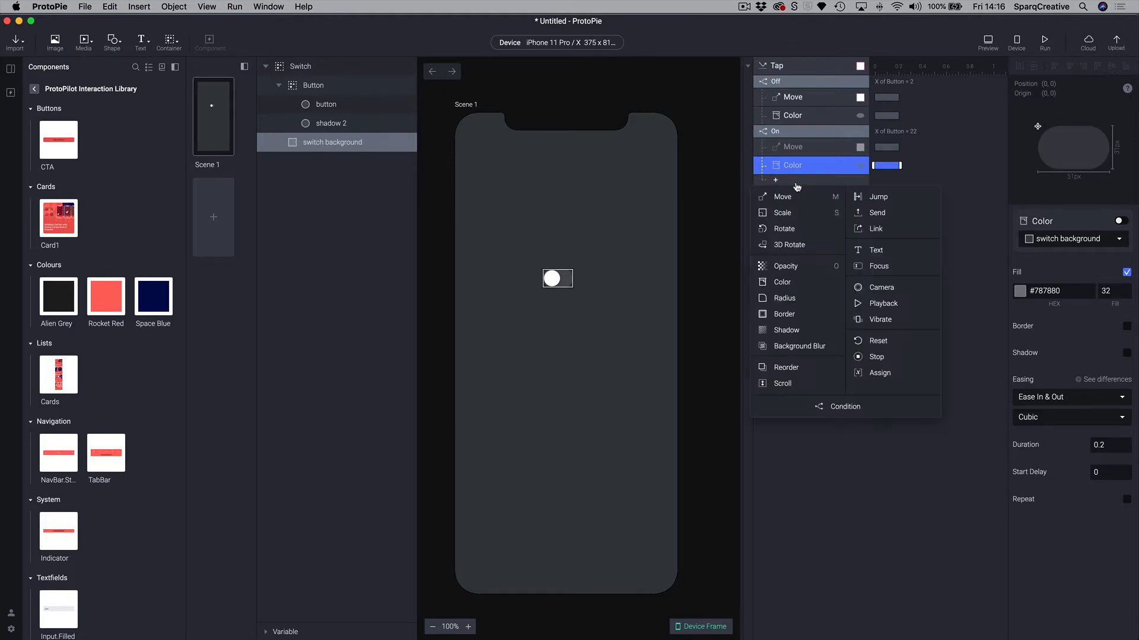
click(886, 346)
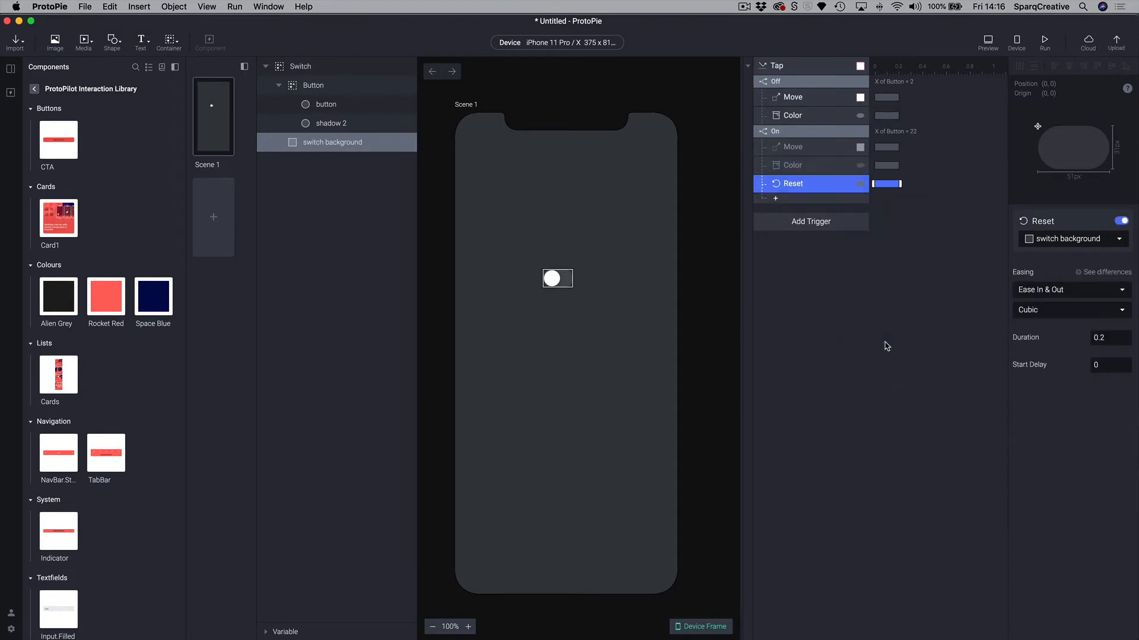
click(293, 88)
click(794, 199)
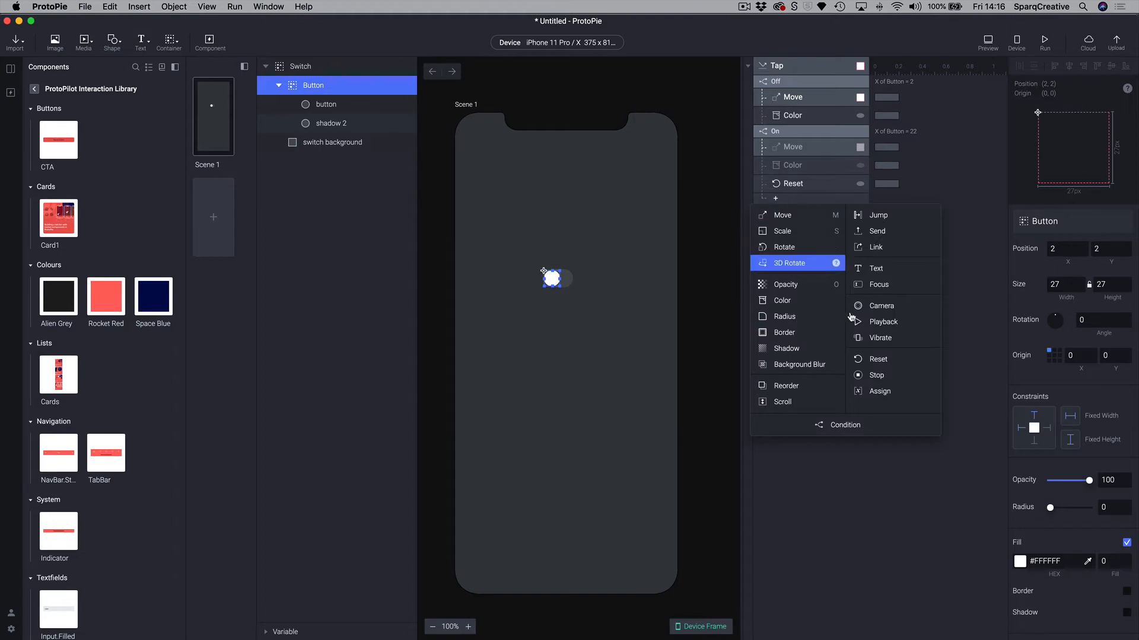
click(879, 360)
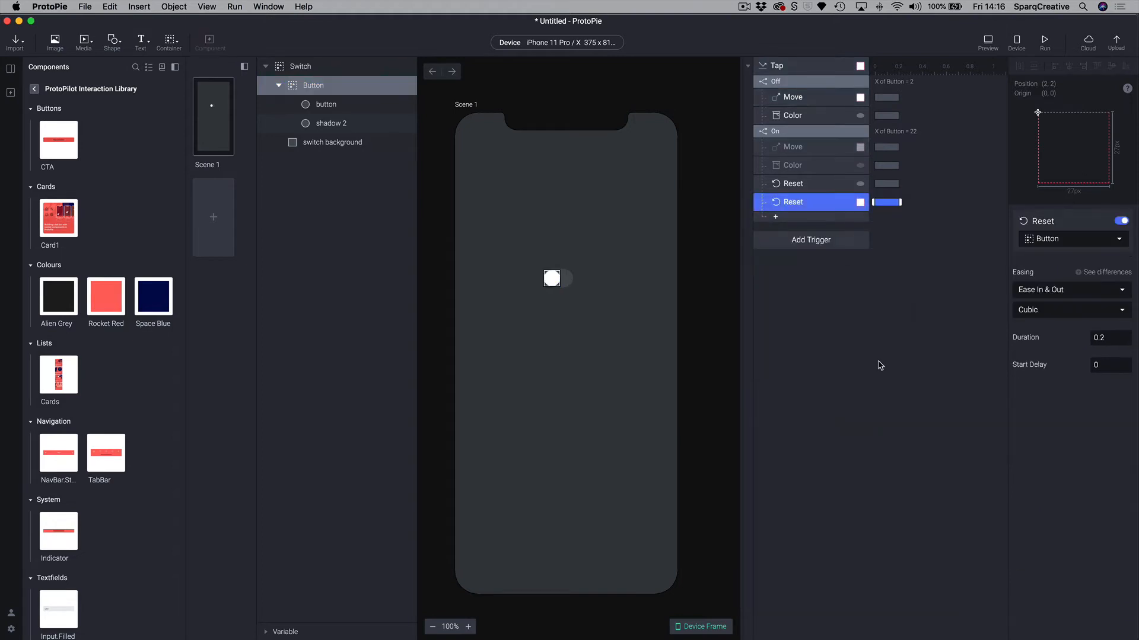
Preview the switch with its Reset responses, toggling it on and back off, and return to the editor.
click(988, 42)
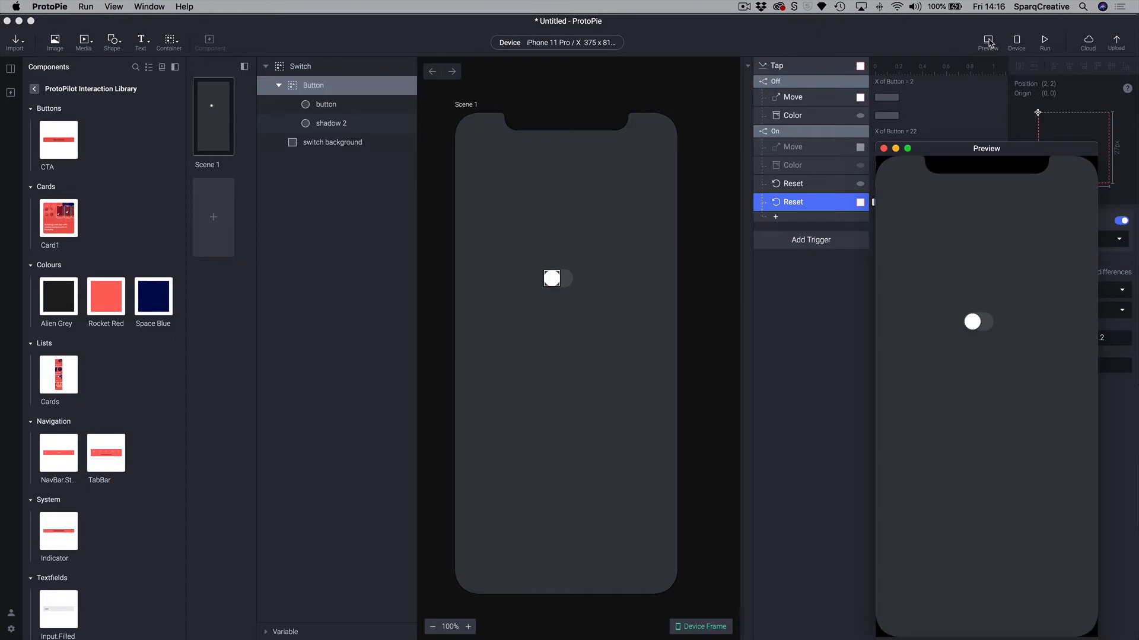
click(972, 322)
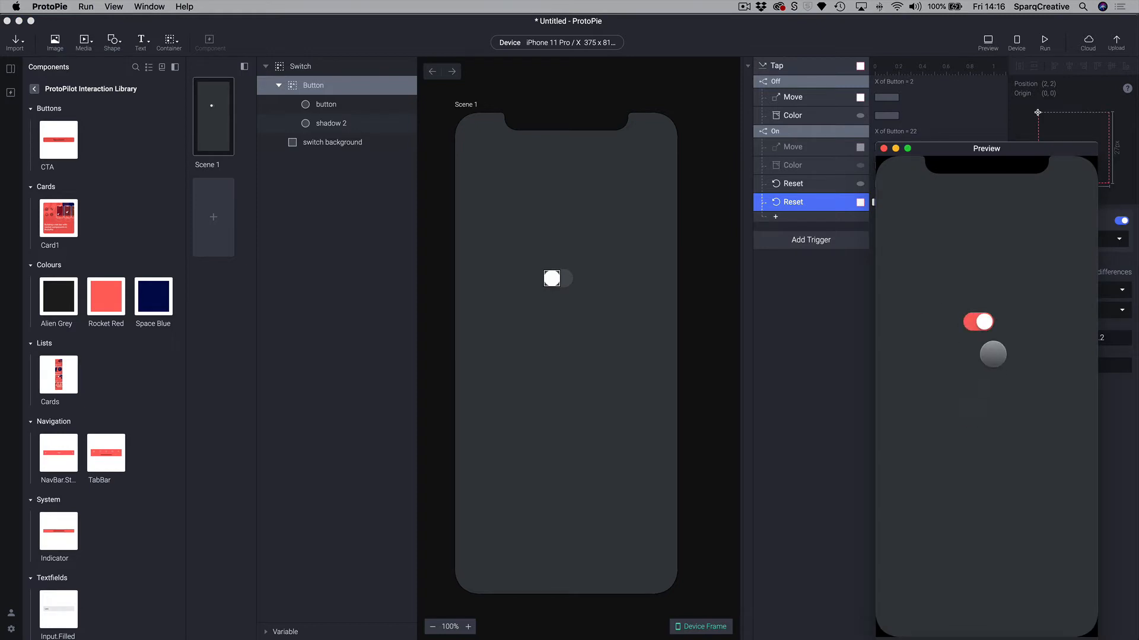
click(983, 321)
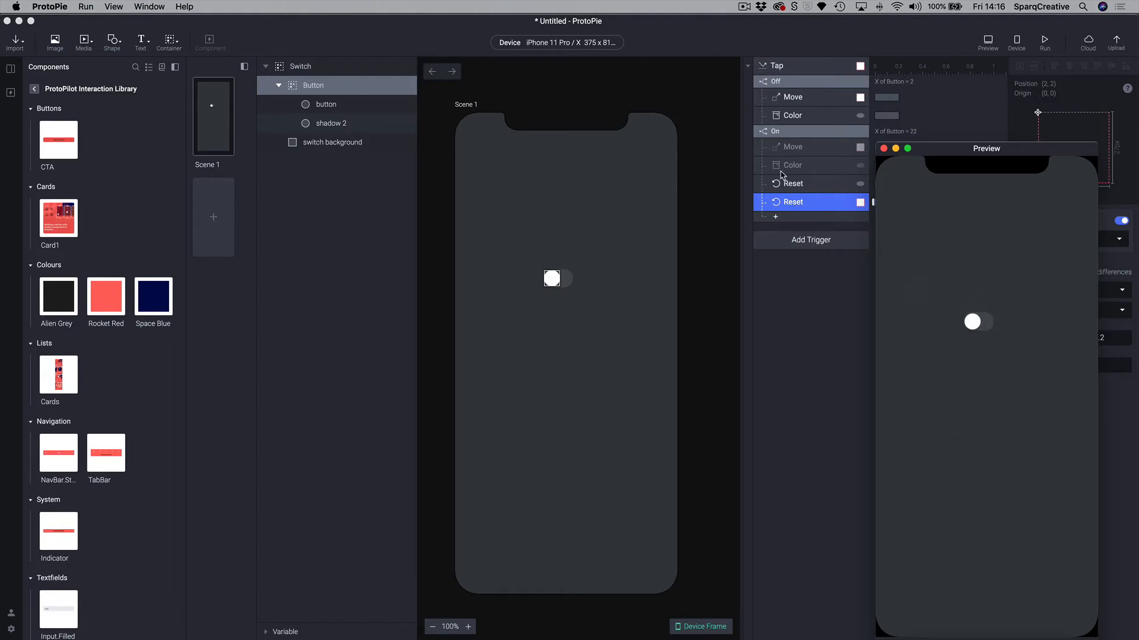
click(806, 266)
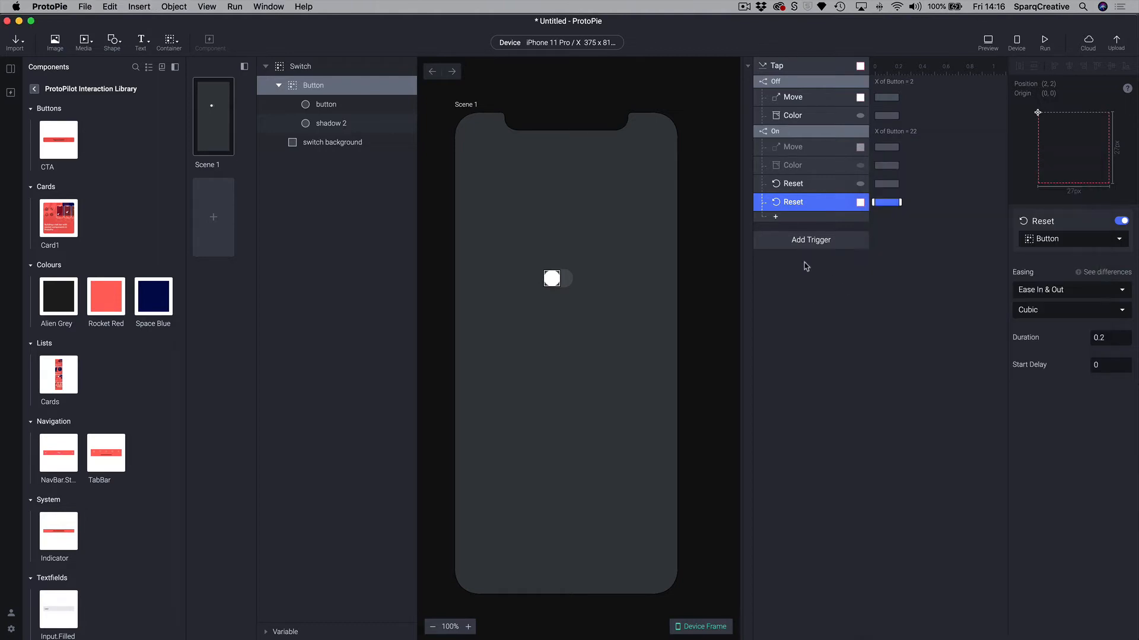
Review the settings of the disabled Move and Color responses under the On condition.
click(790, 148)
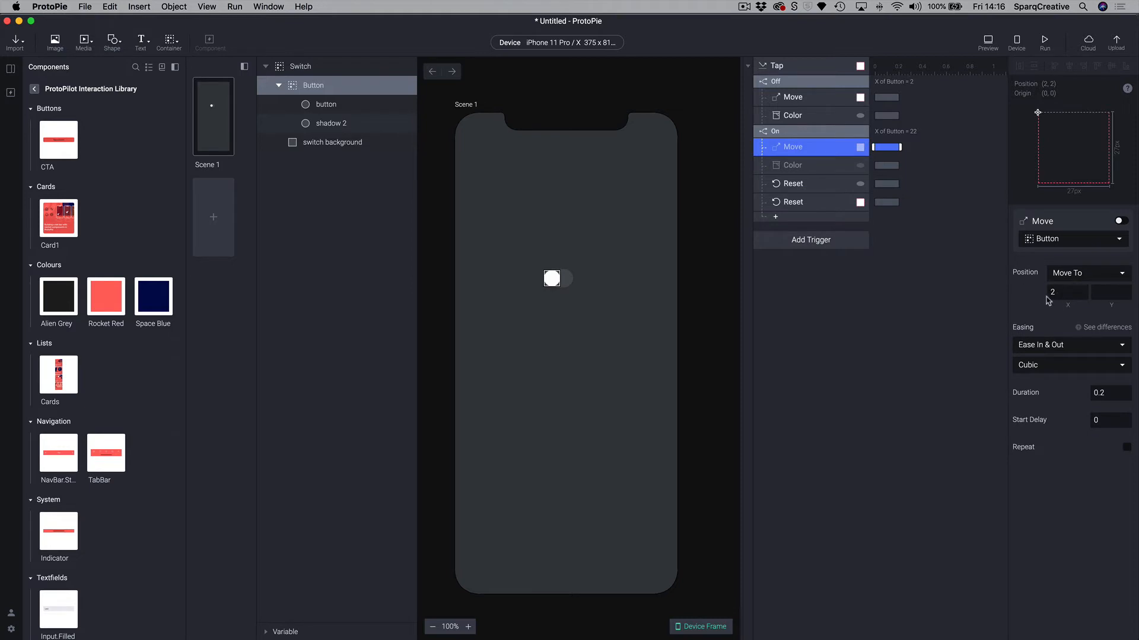
click(778, 166)
click(786, 153)
click(790, 167)
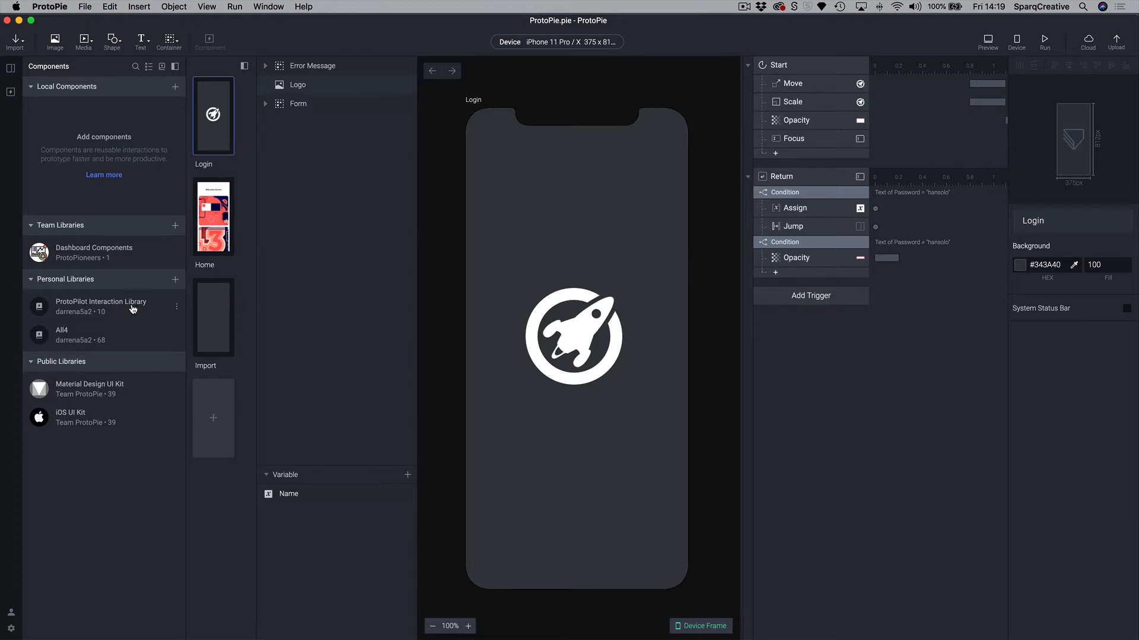
Switch to the open ProtoPilot Interaction Library.pie document.
click(277, 7)
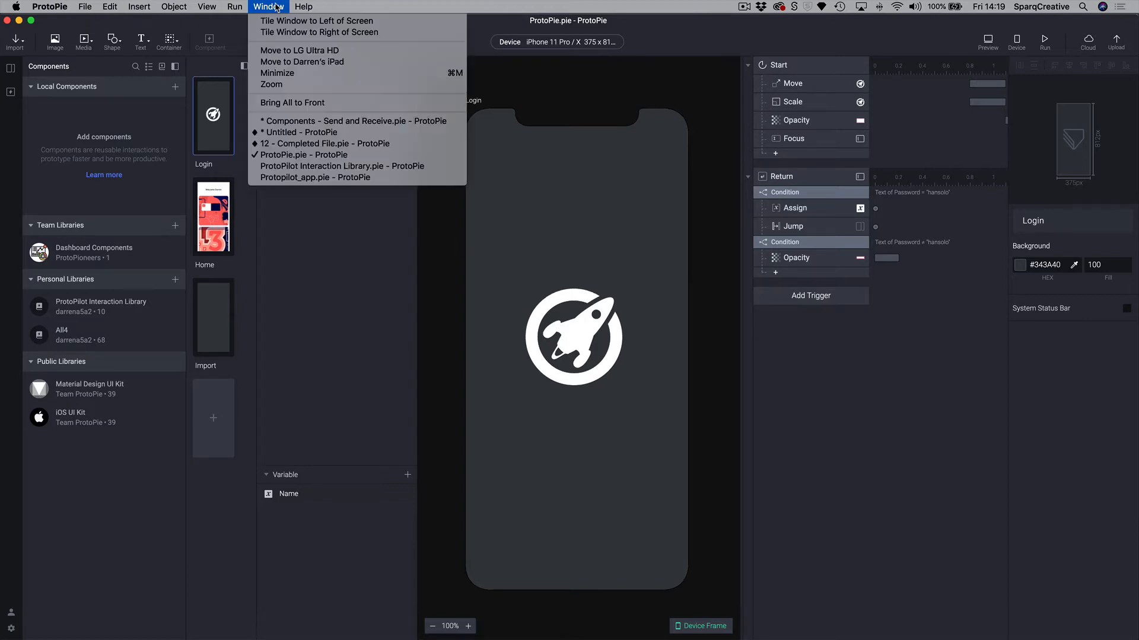
click(350, 168)
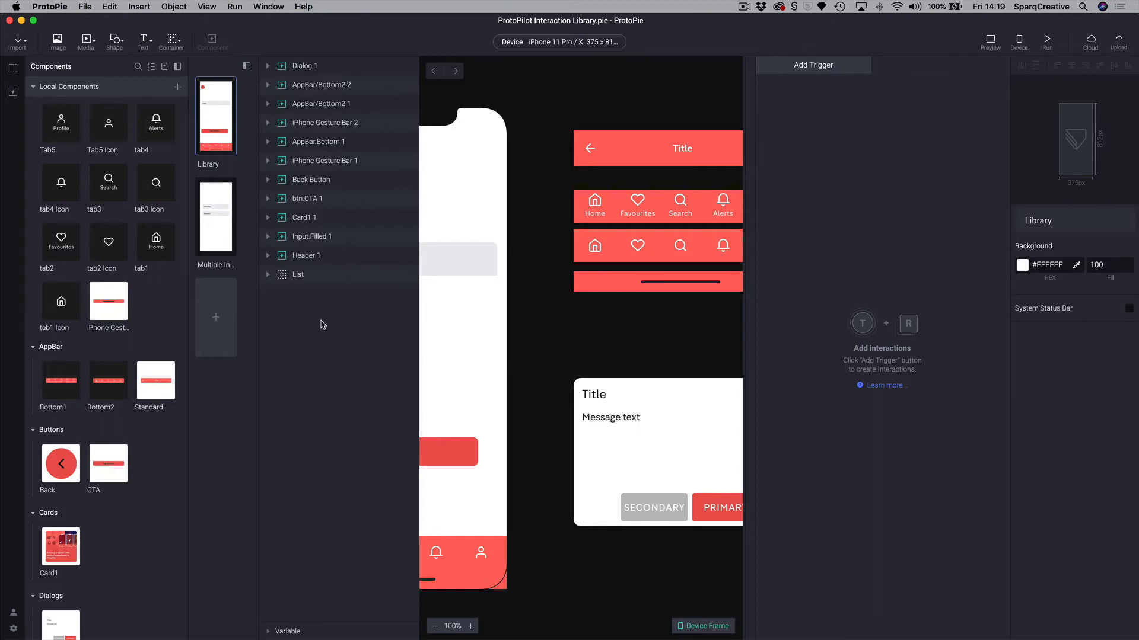
drag(326, 32, 326, 29)
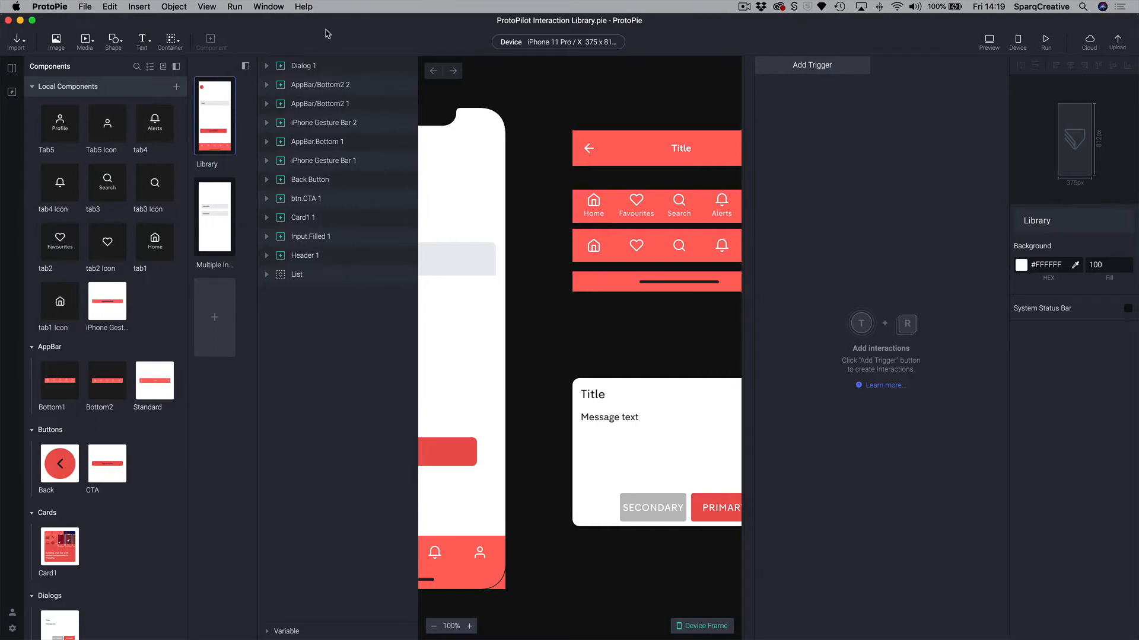
drag(327, 33, 337, 37)
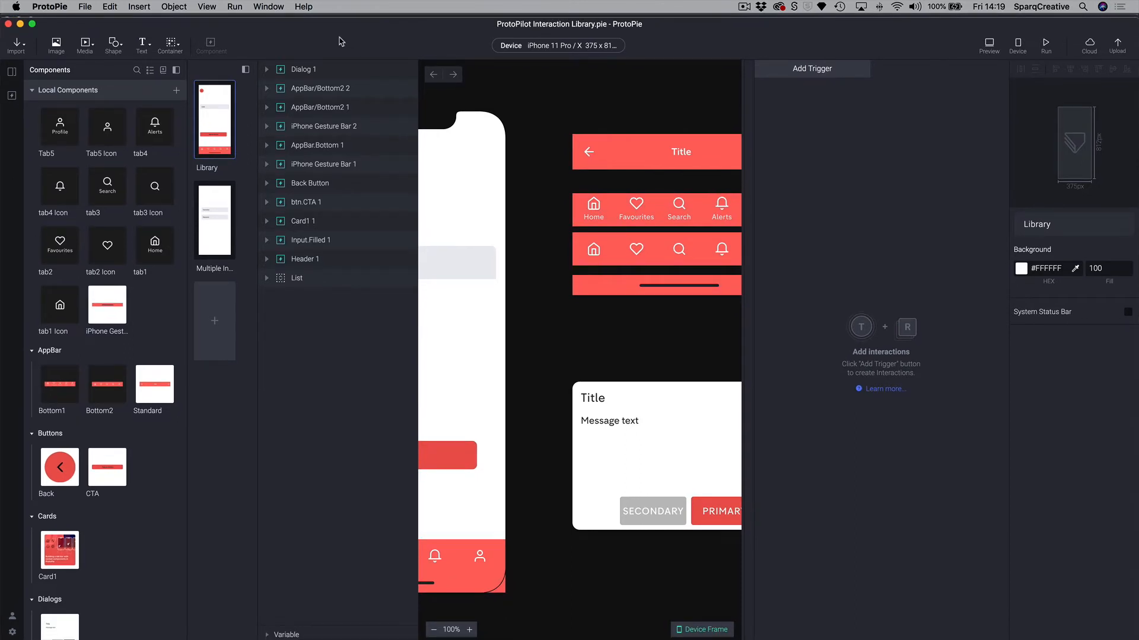
click(284, 7)
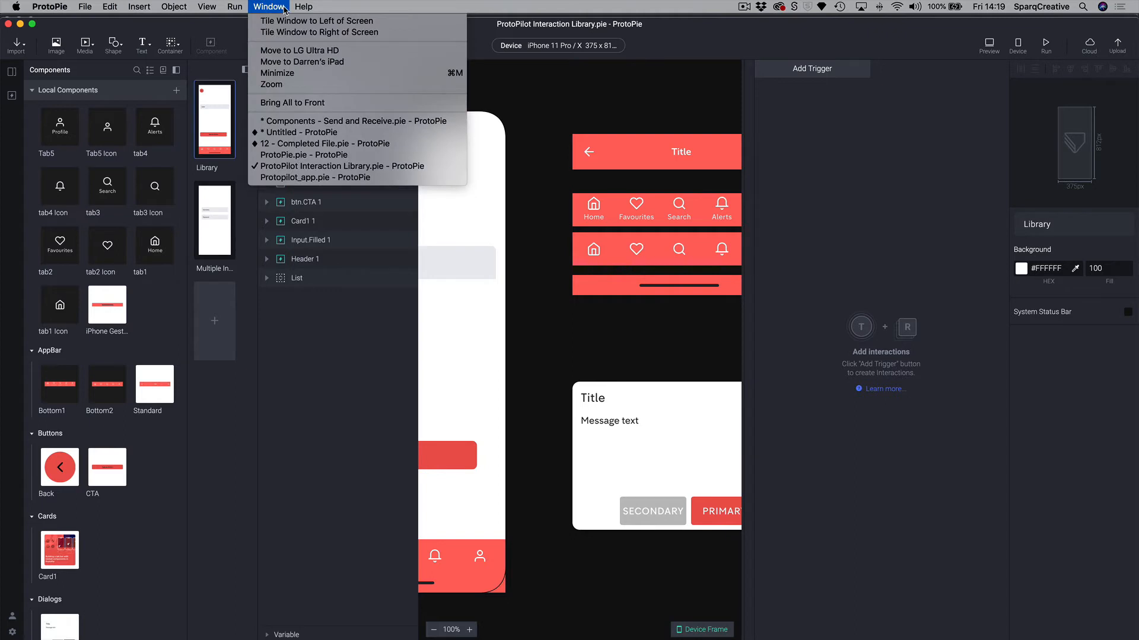
click(235, 31)
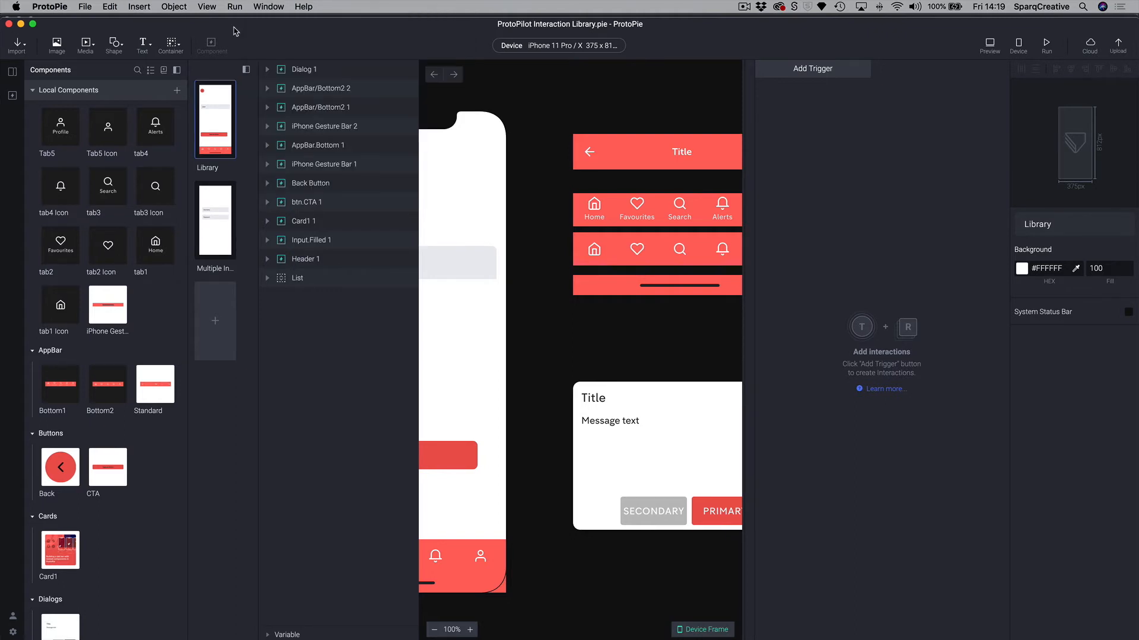
Switch to the open ProtoPie.pie document.
click(268, 6)
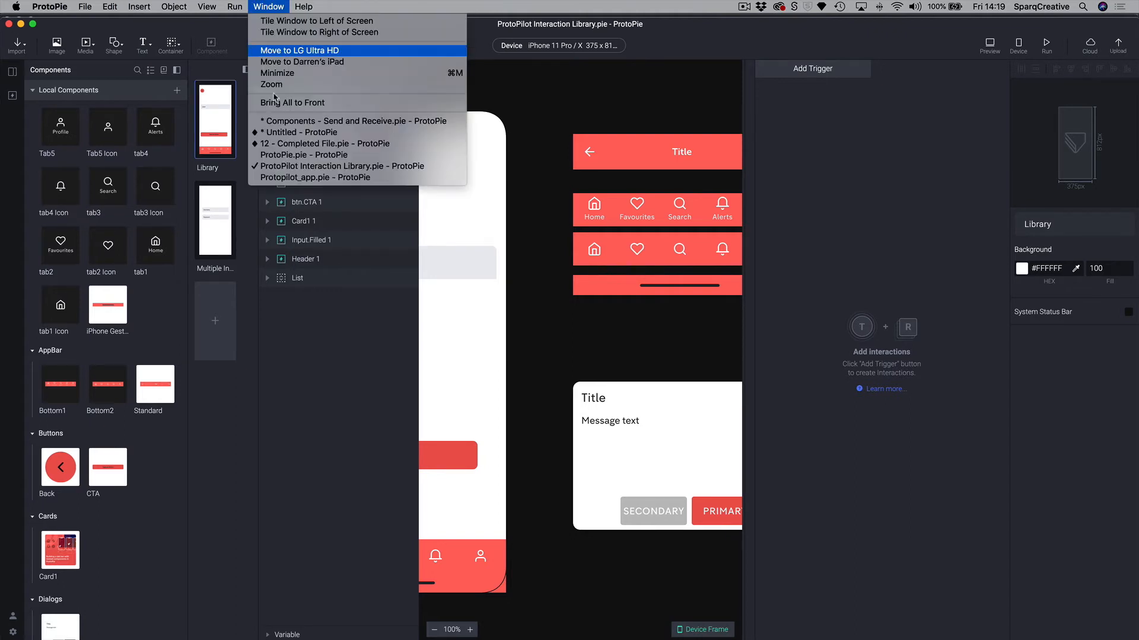
click(296, 156)
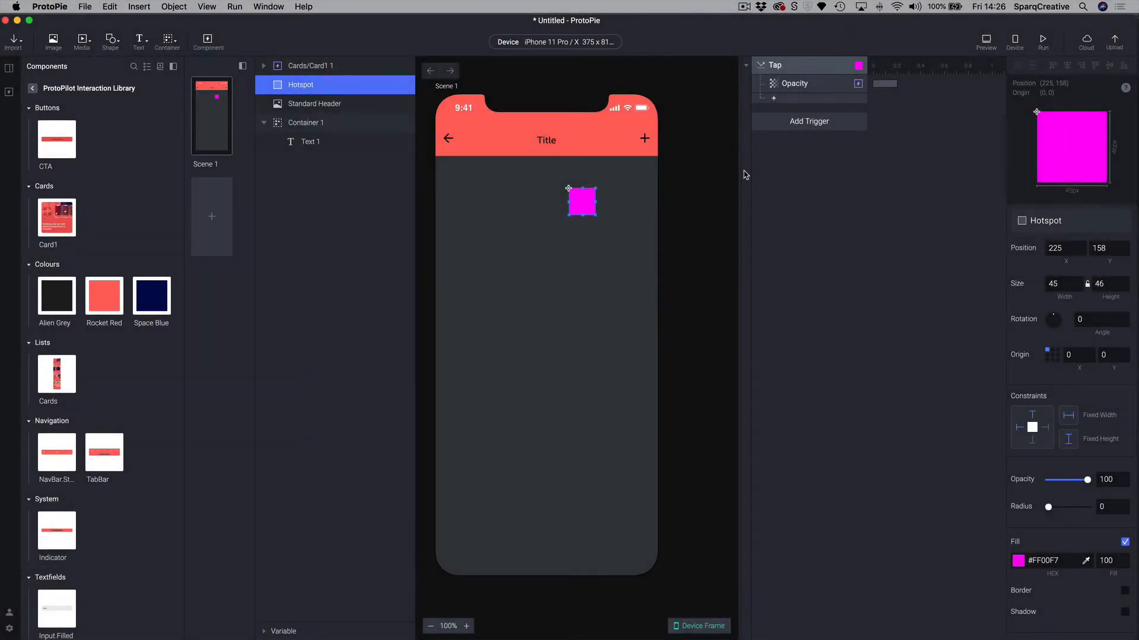
Move the magenta Hotspot rectangle over the plus icon in the Standard Header, at position 330, 51.
click(506, 146)
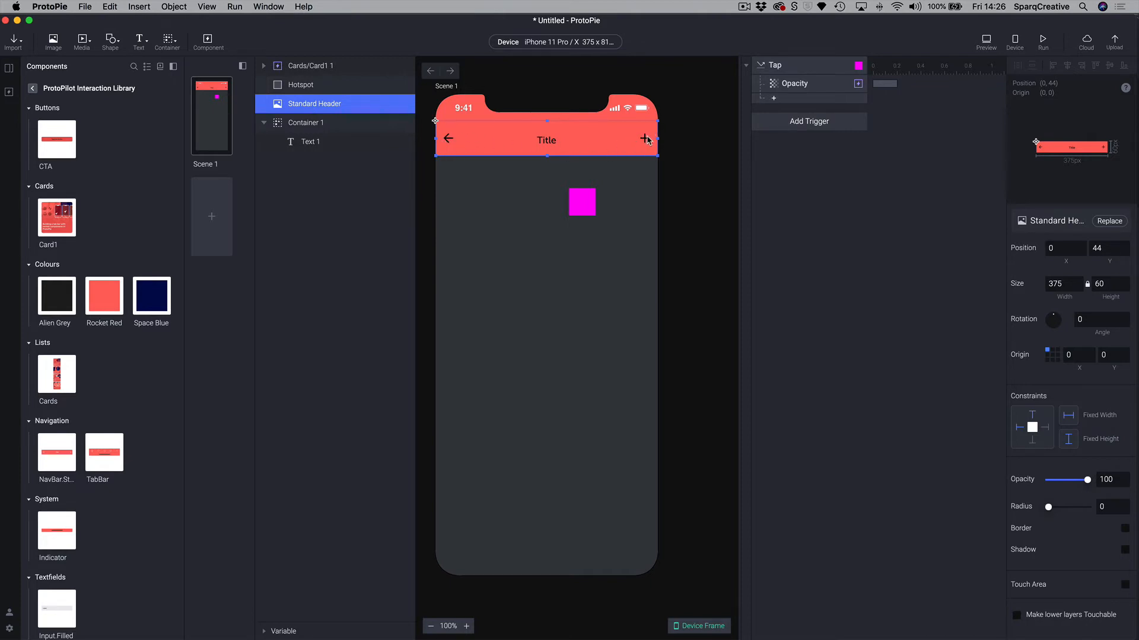
click(579, 204)
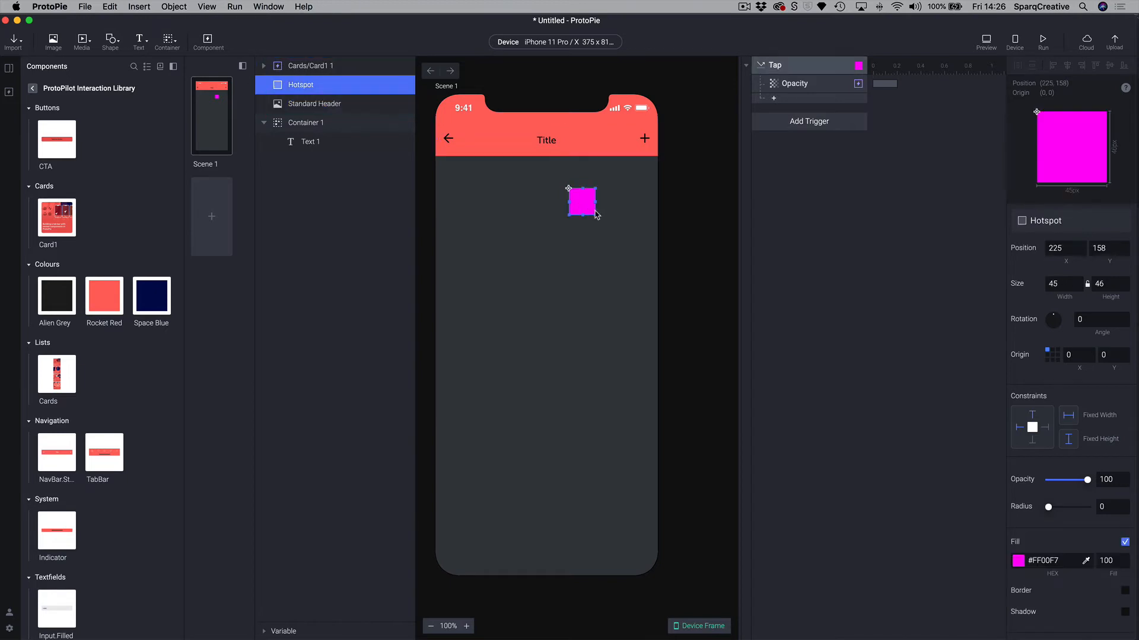
drag(579, 207, 620, 188)
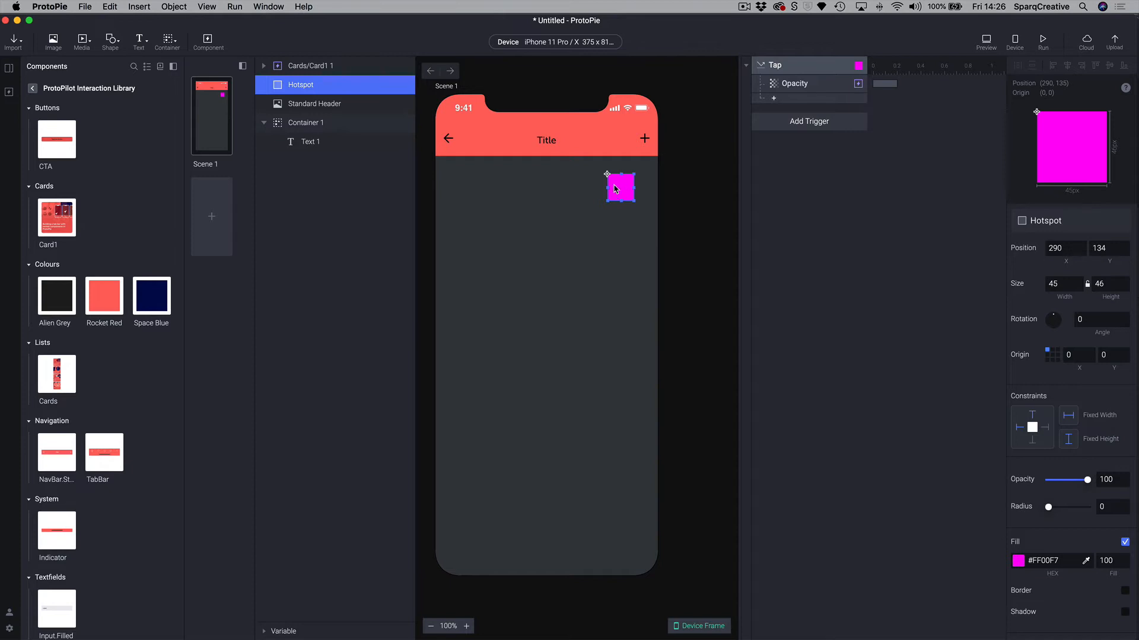
drag(617, 186, 645, 139)
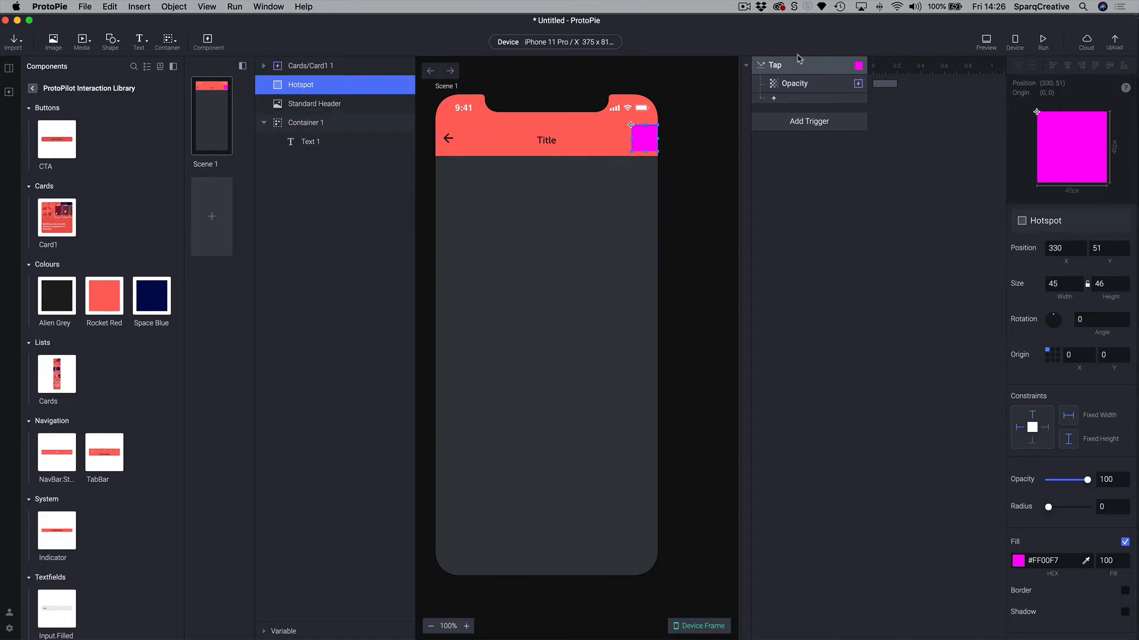
Review the Hotspot's Tap trigger, its Opacity response and the opacity setting of the hidden Cards/Card1 component.
click(773, 71)
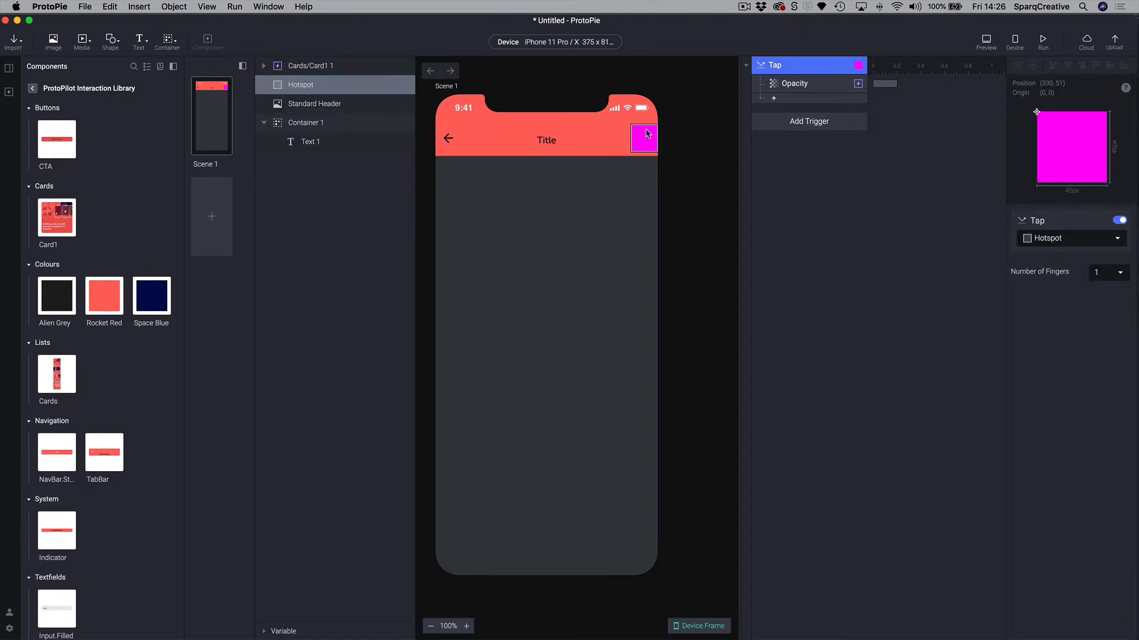
click(792, 84)
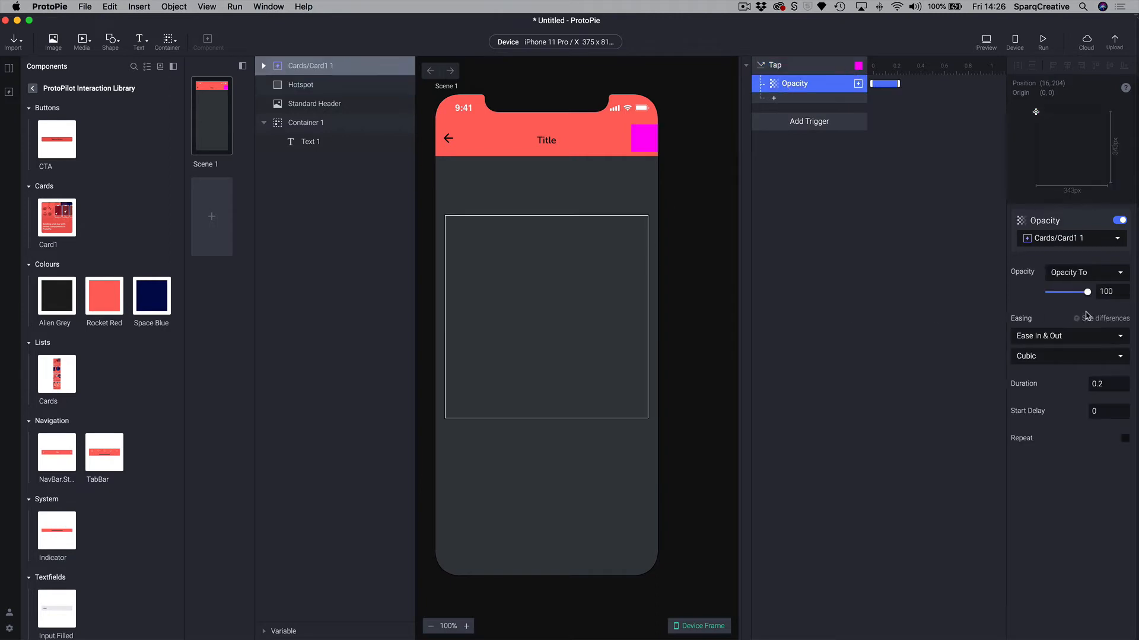
click(290, 123)
click(288, 104)
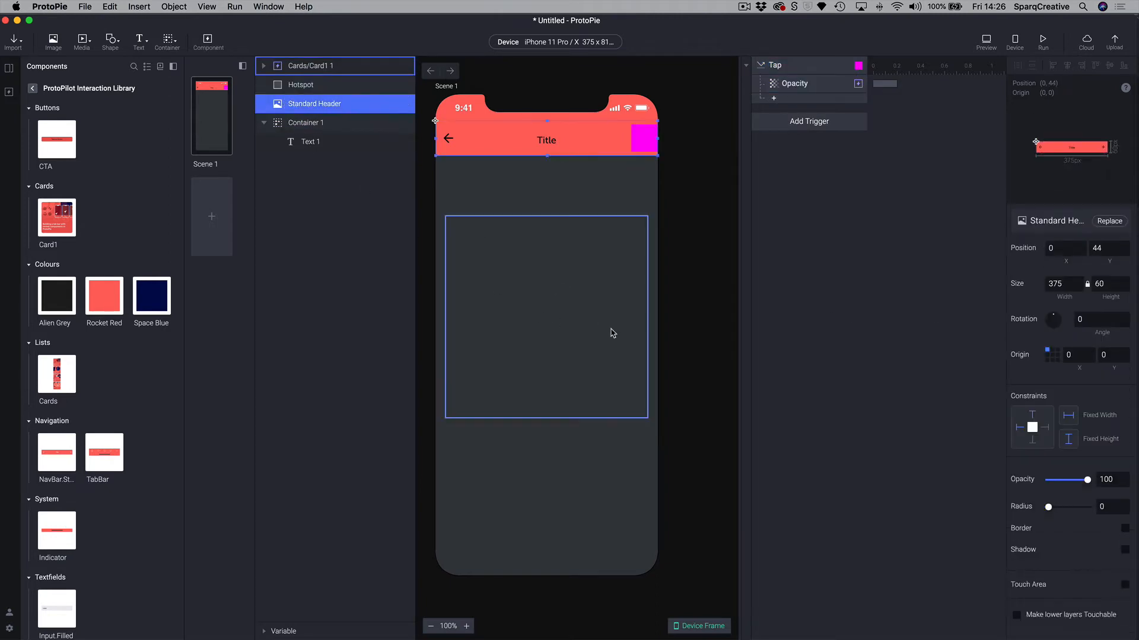
click(501, 276)
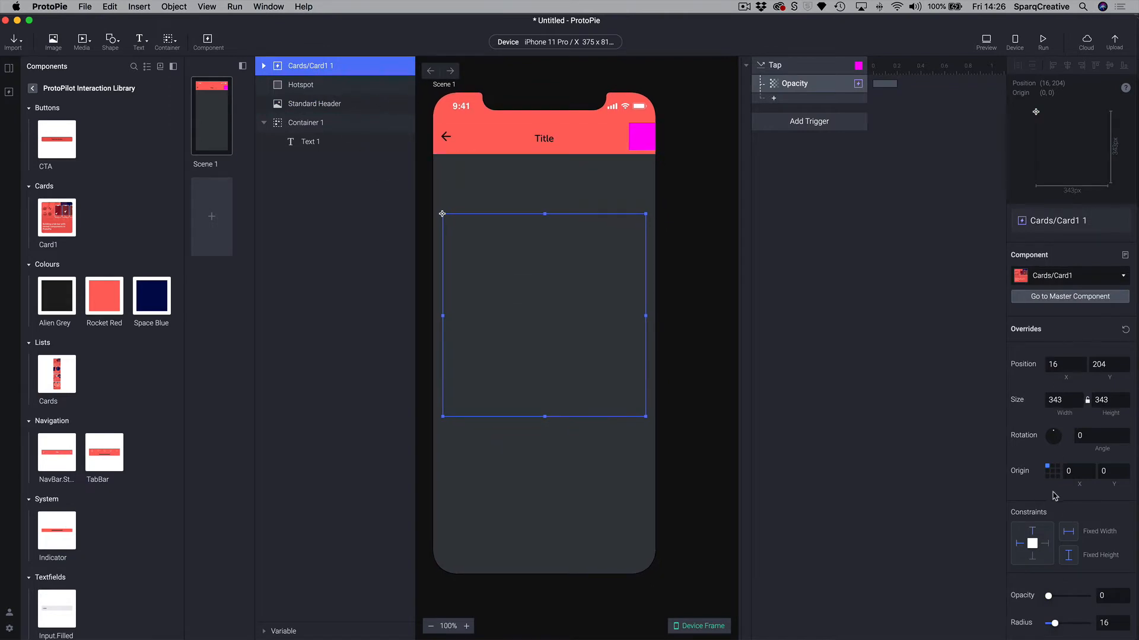
mouse_move(1048, 596)
mouse_down()
mouse_move(1088, 596)
mouse_move(1041, 600)
mouse_up()
Try hiding the Hotspot by setting its layer opacity to 0, and test tapping the plus icon in the preview.
click(640, 145)
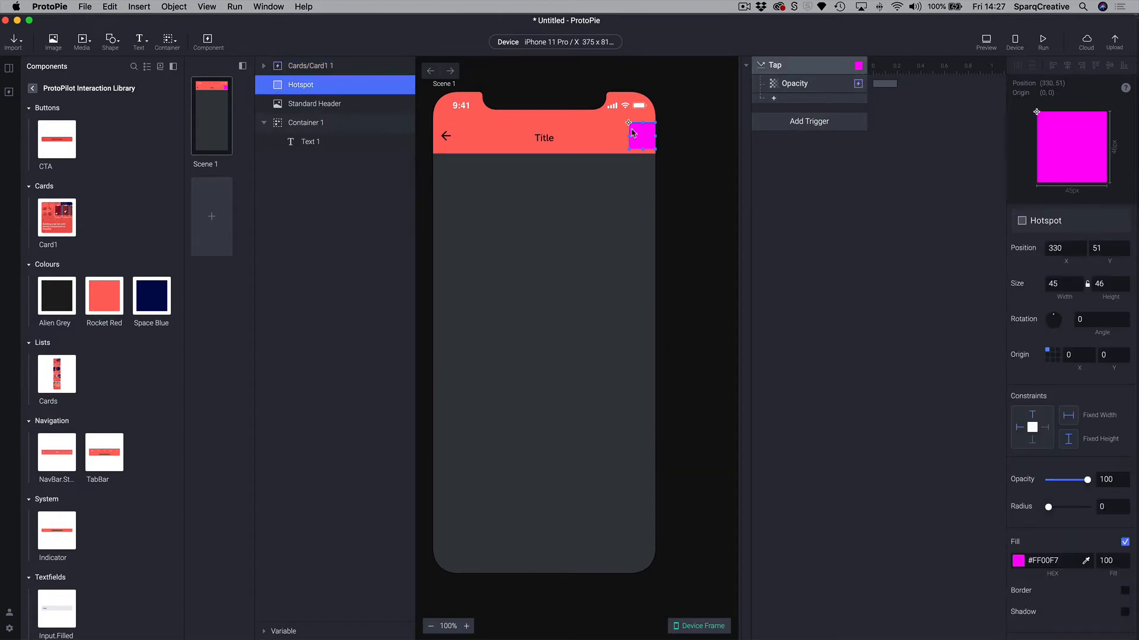
drag(633, 139, 642, 141)
drag(1086, 479, 979, 478)
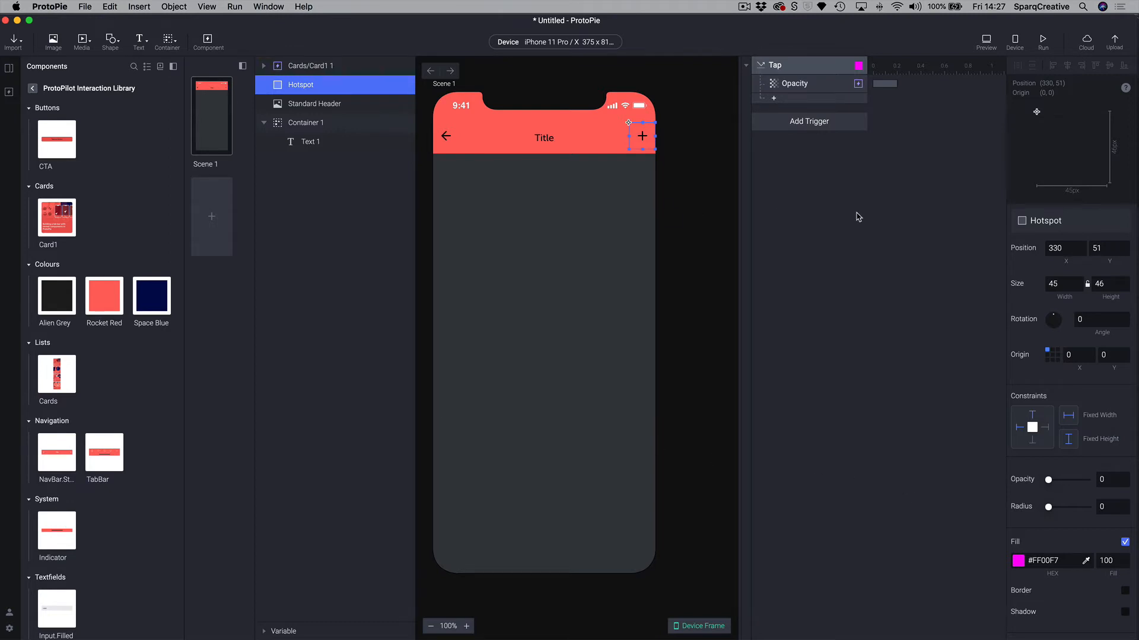
click(985, 41)
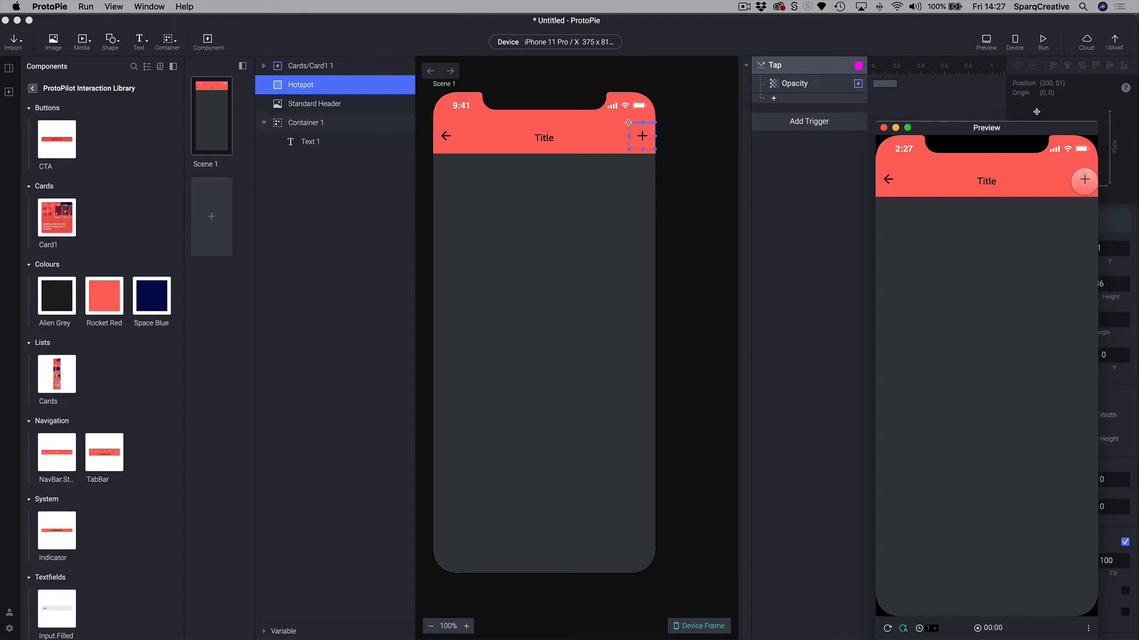
click(852, 235)
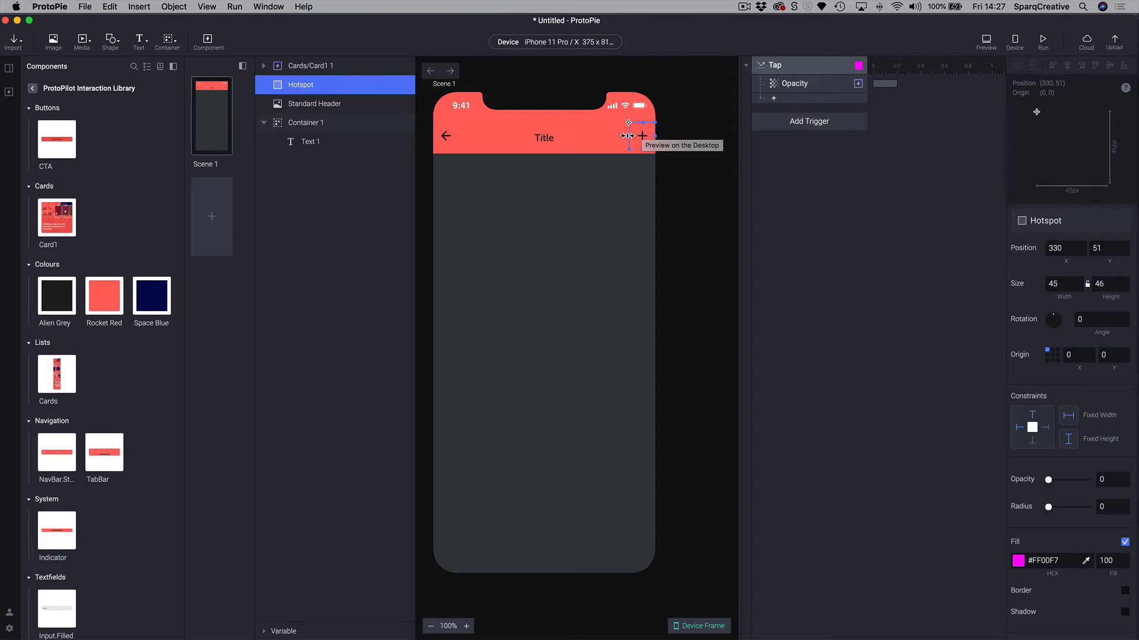
Restore the Hotspot's layer opacity to 100 and set its fill opacity to 0 instead.
scroll(686, 180, down, 1)
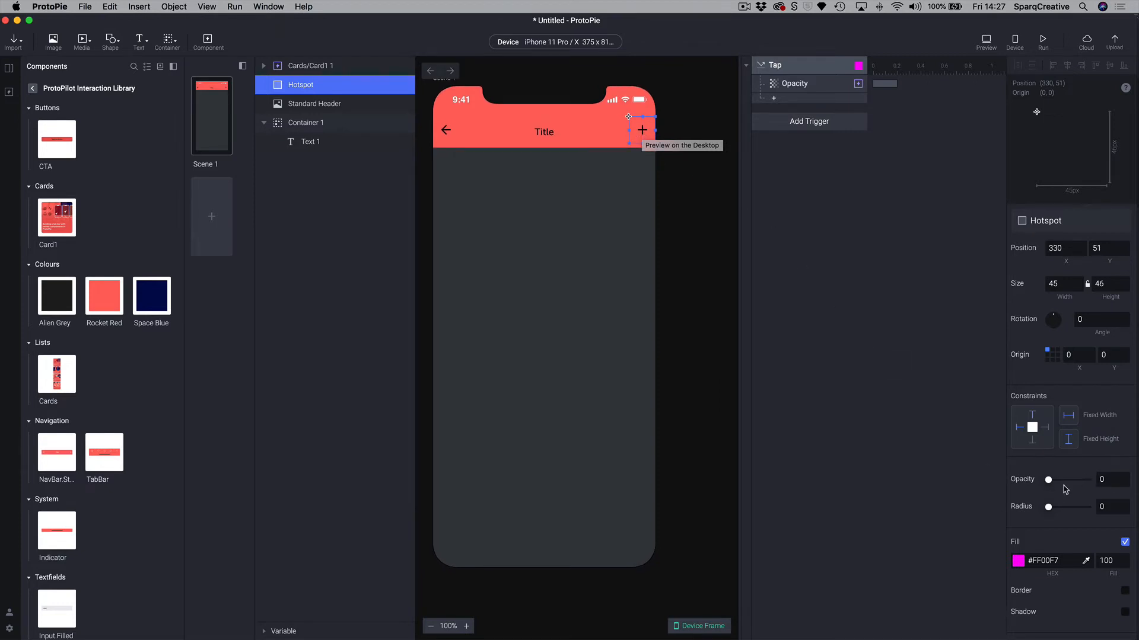
drag(1048, 480, 1100, 482)
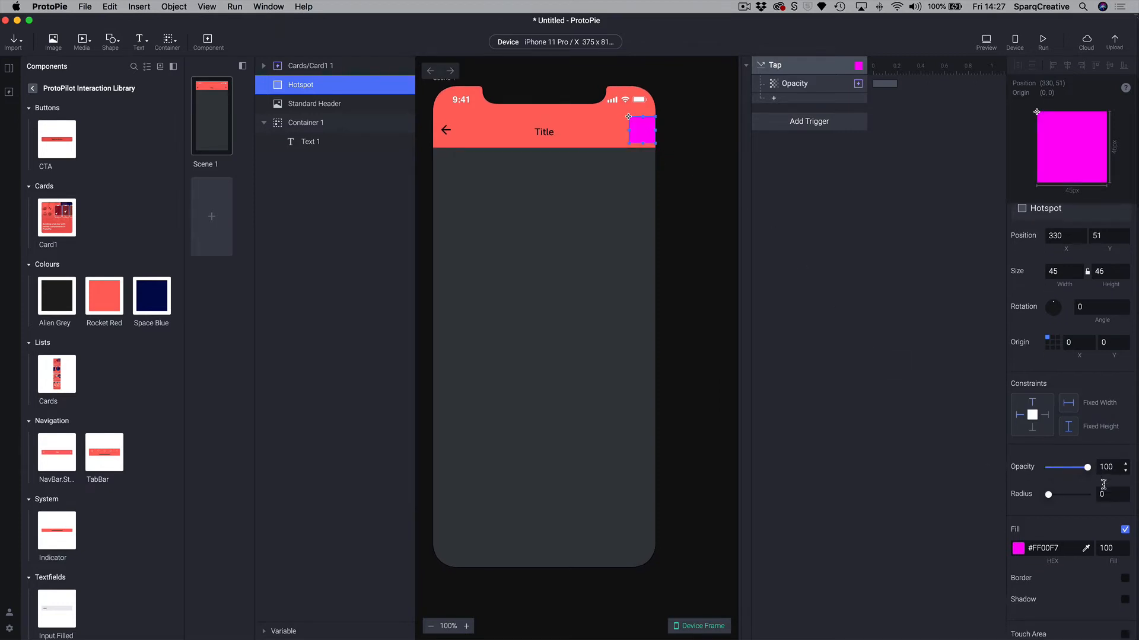
scroll(1103, 484, down, 1)
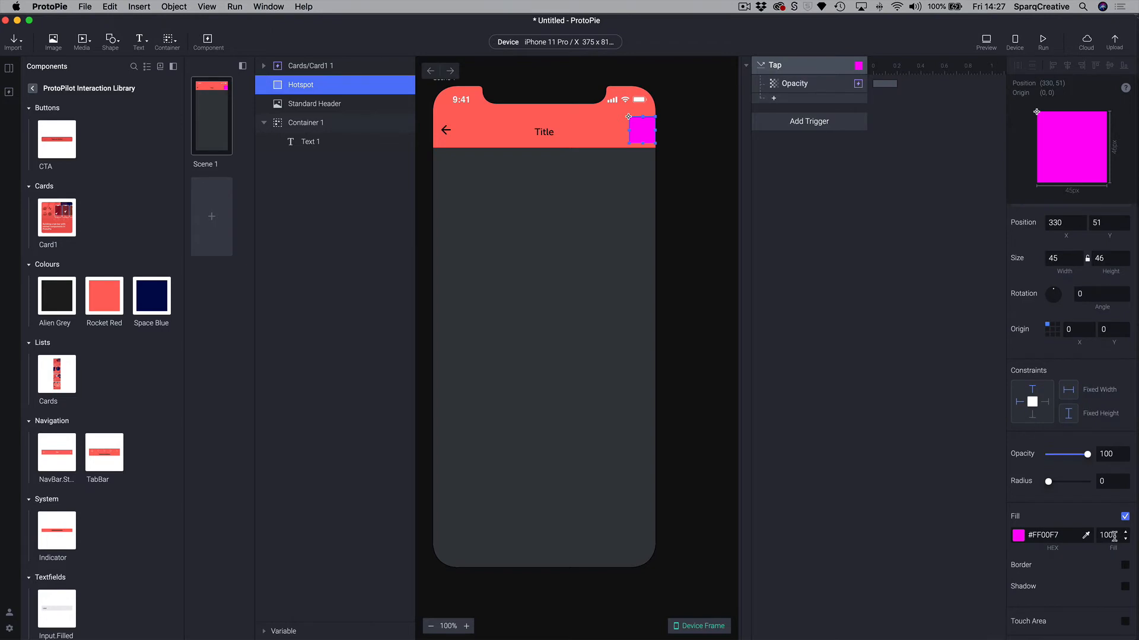
click(1114, 536)
text(0)
key(Return)
Preview the prototype, tap the plus icon to reveal the card, and return to the editor.
click(986, 41)
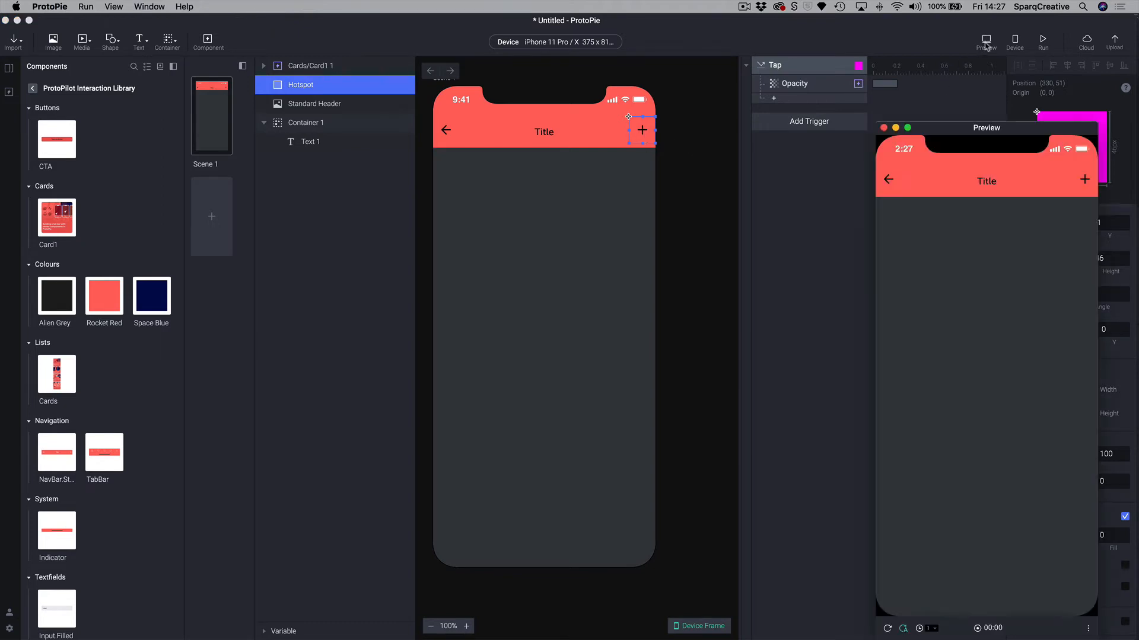
click(1084, 179)
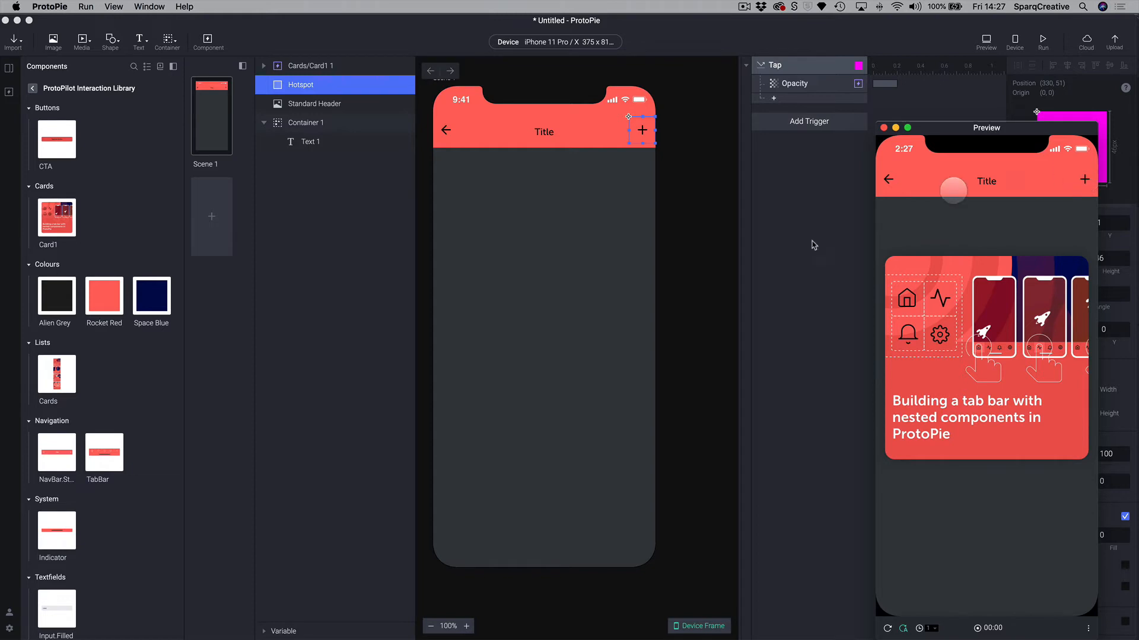
click(660, 310)
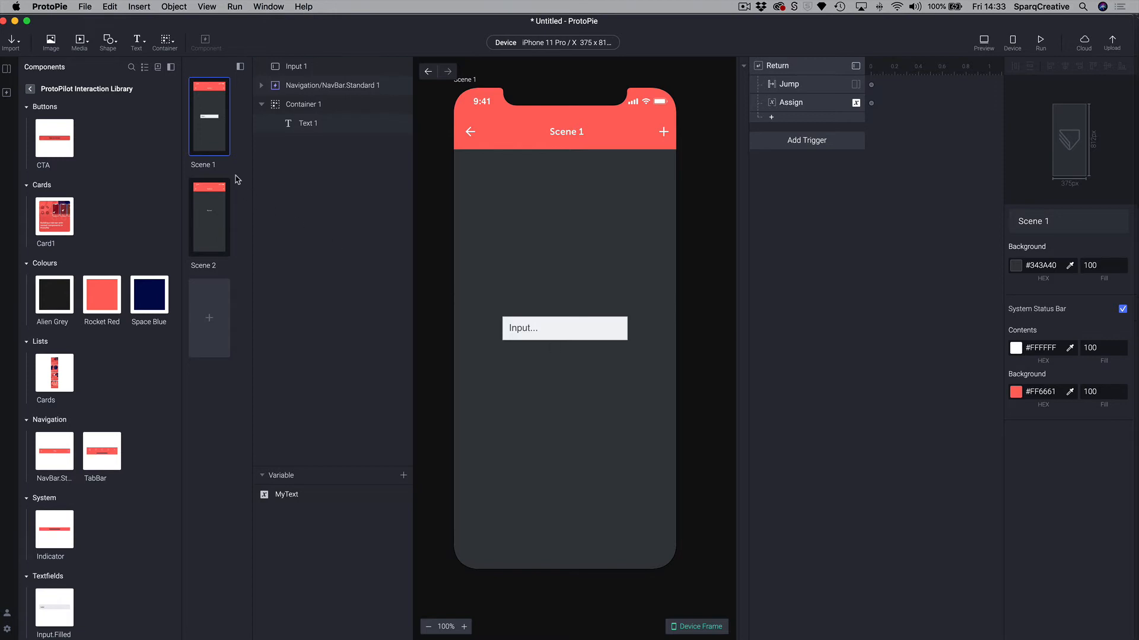
Review Scene 1's Jump and Assign responses under the Return trigger, along with the MyText variable.
click(531, 326)
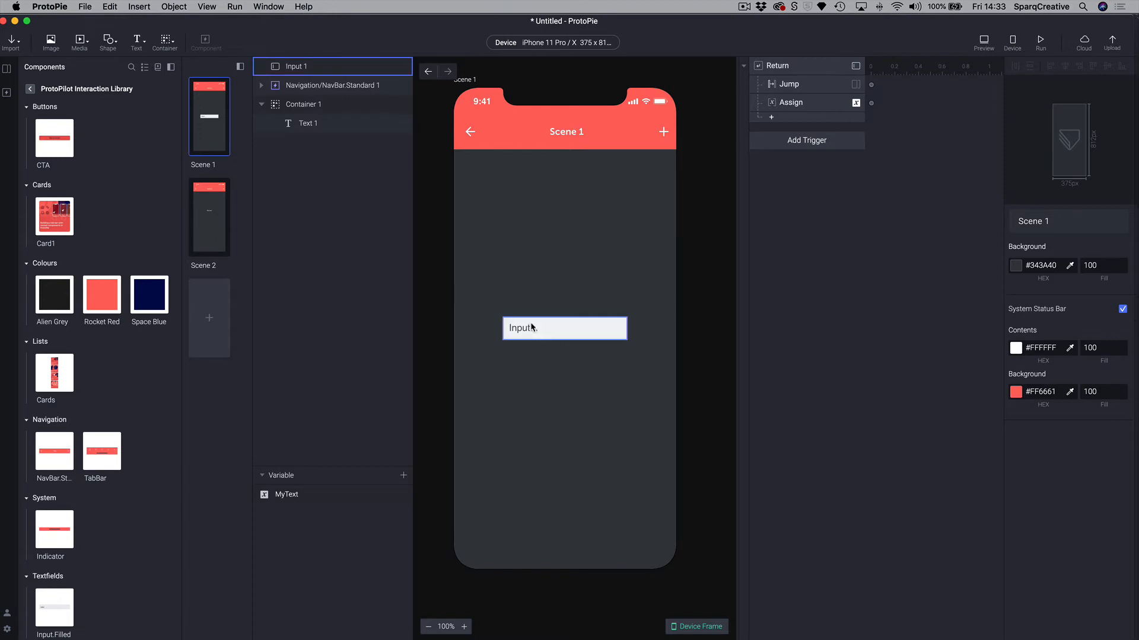
click(215, 221)
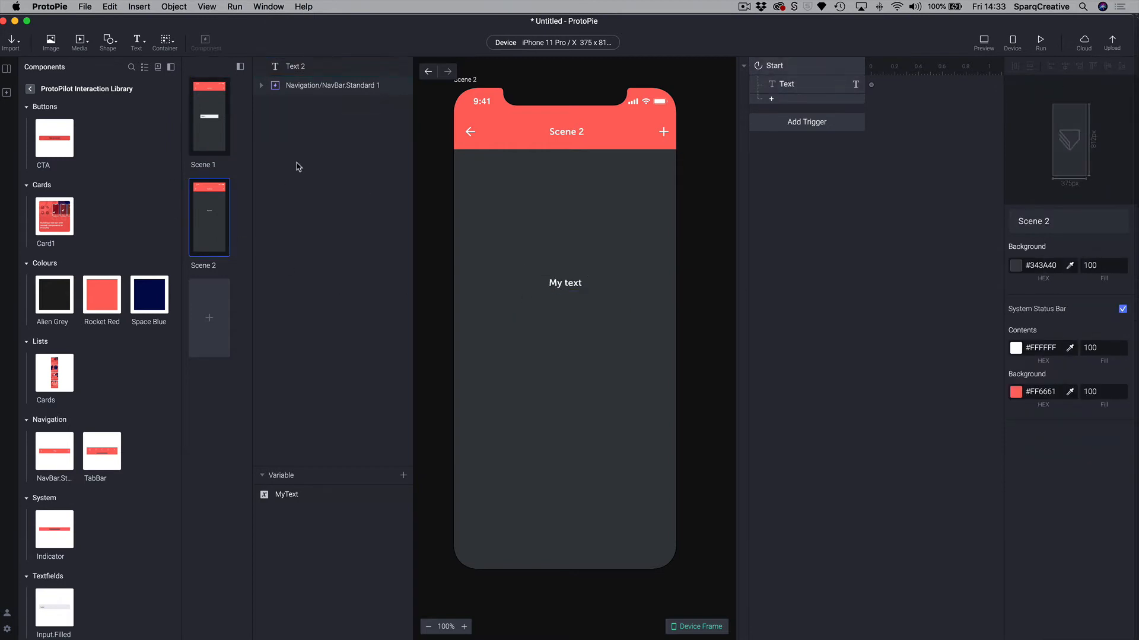
click(211, 135)
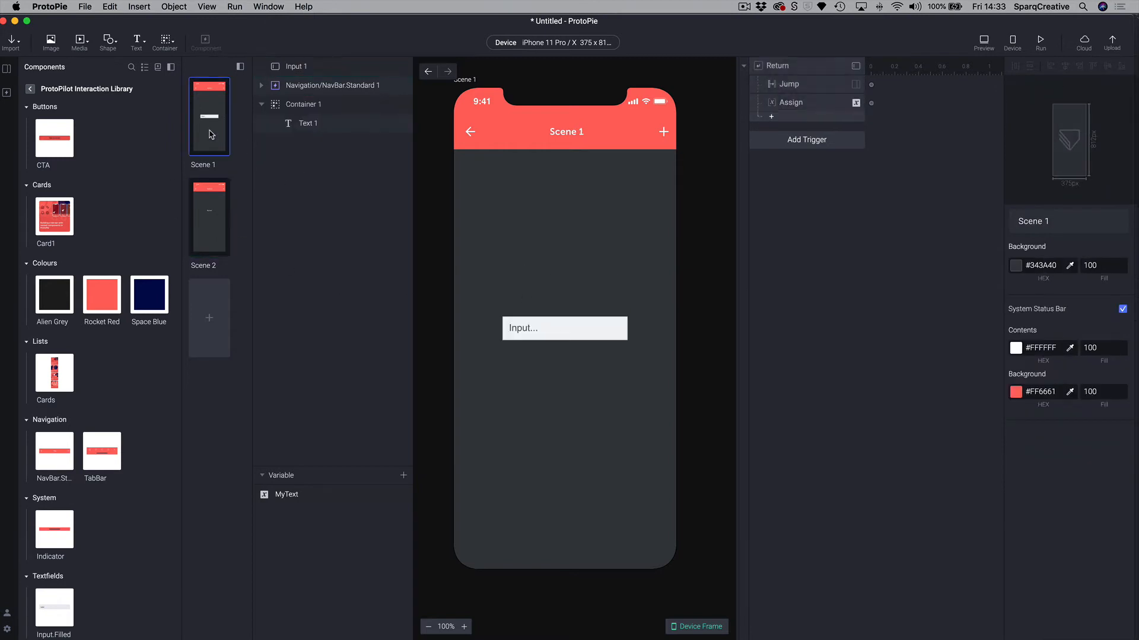
click(788, 85)
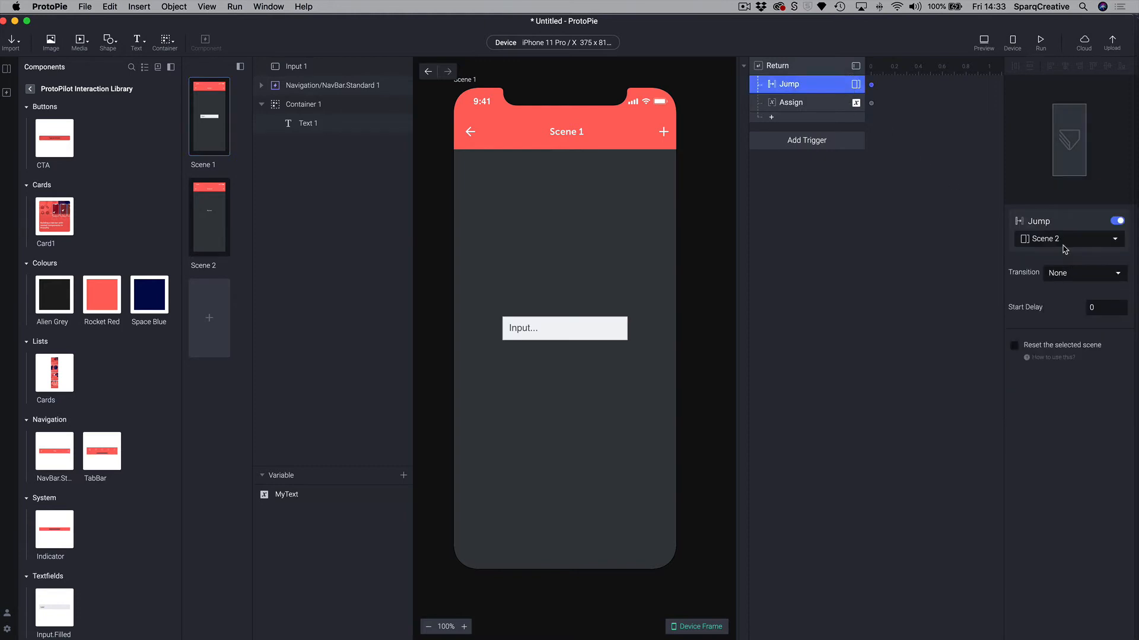
click(789, 103)
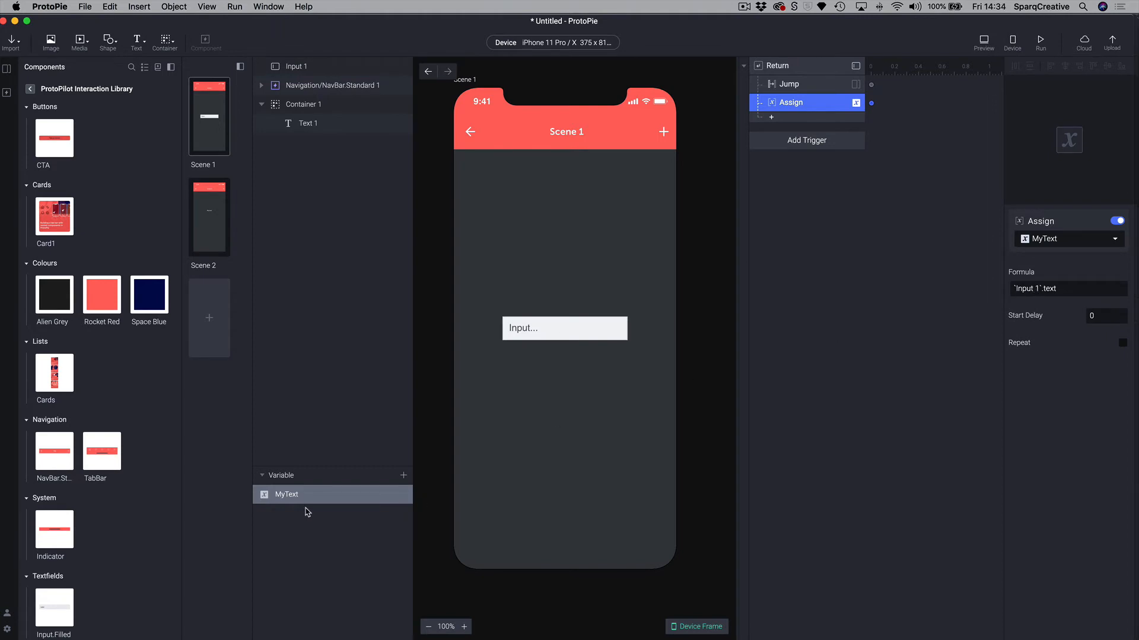
click(290, 495)
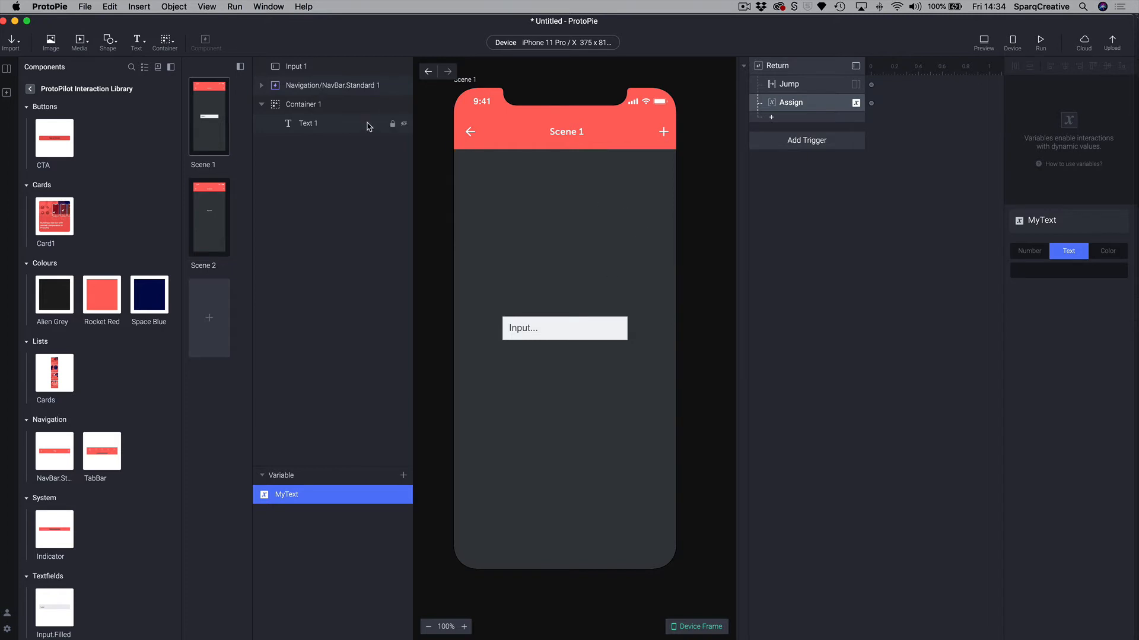
click(431, 155)
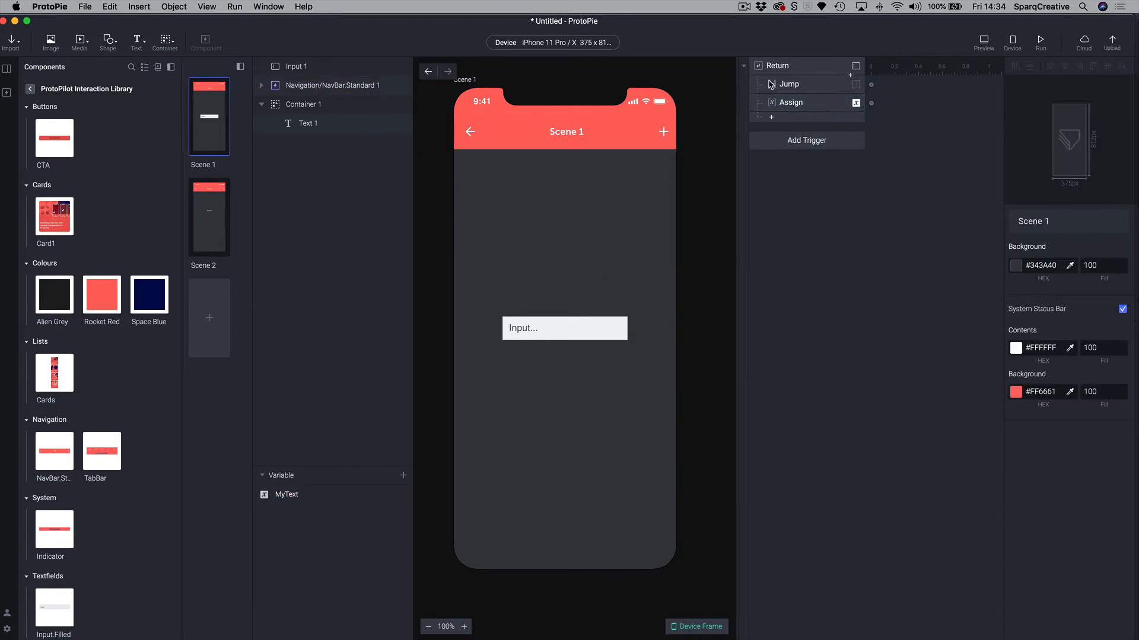
Examine Scene 2's Start trigger and the formula of its Text response, comparing the scene with Scene 1.
click(210, 236)
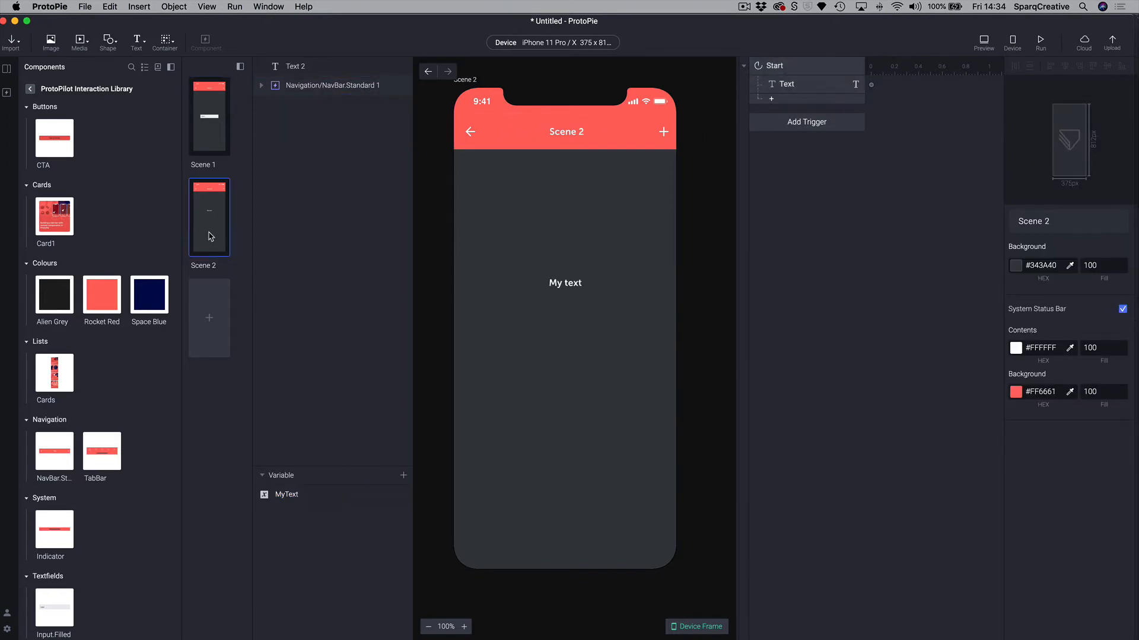
click(791, 70)
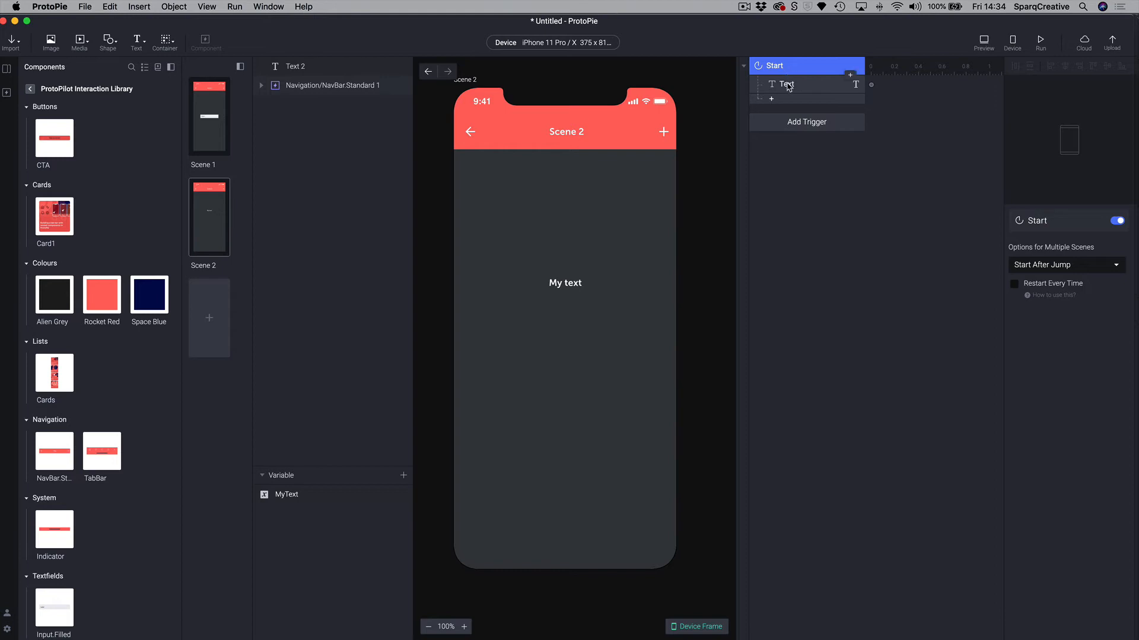
click(784, 86)
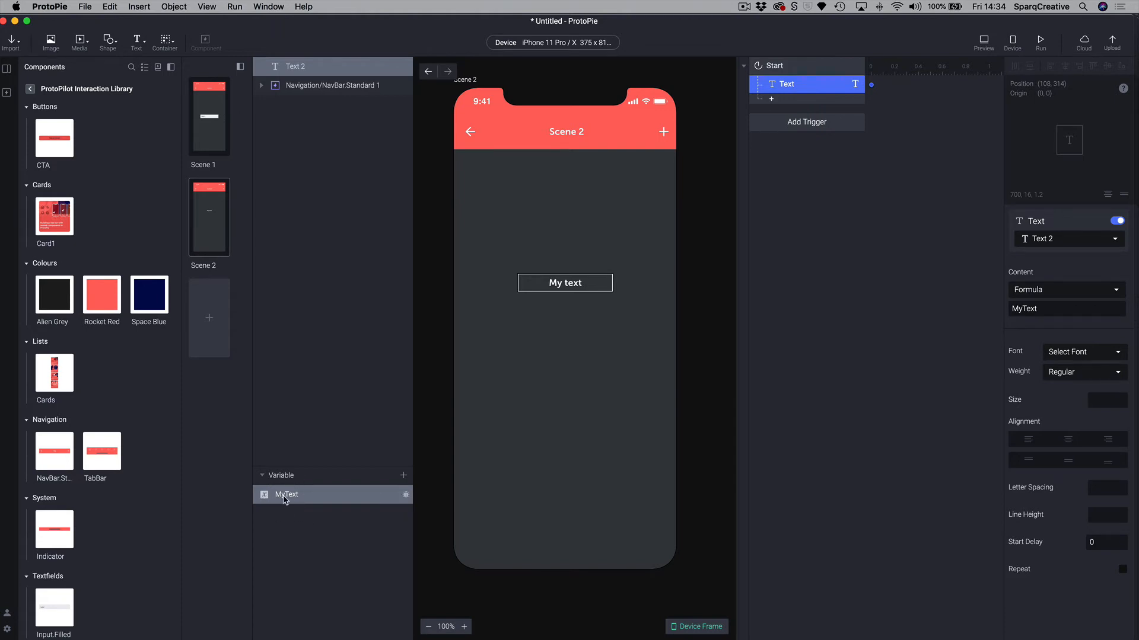
click(209, 142)
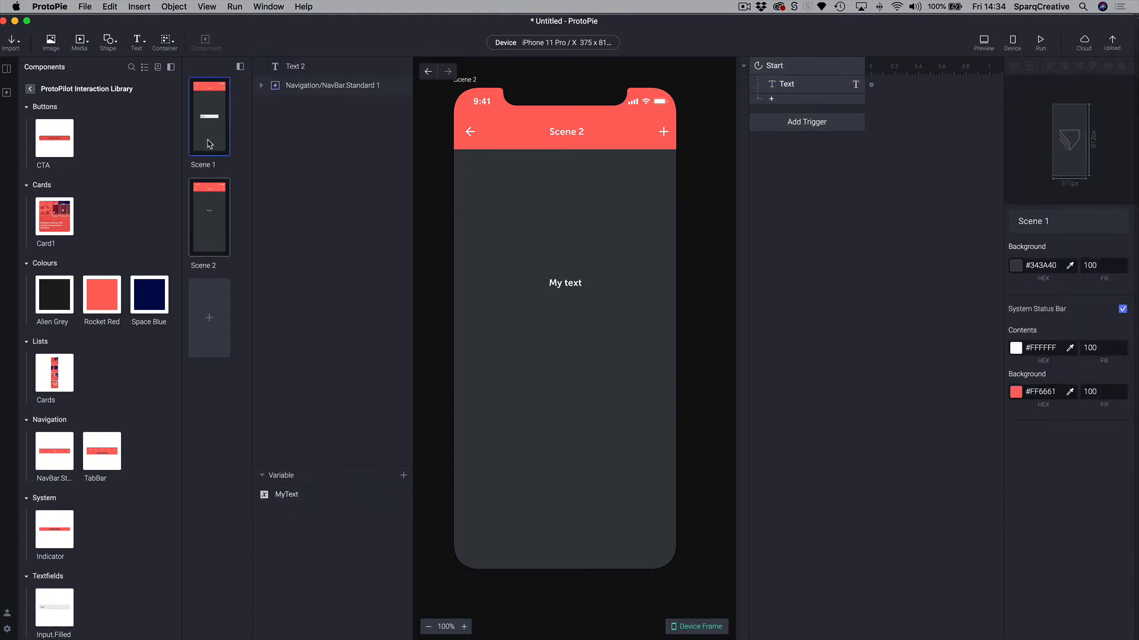
click(219, 217)
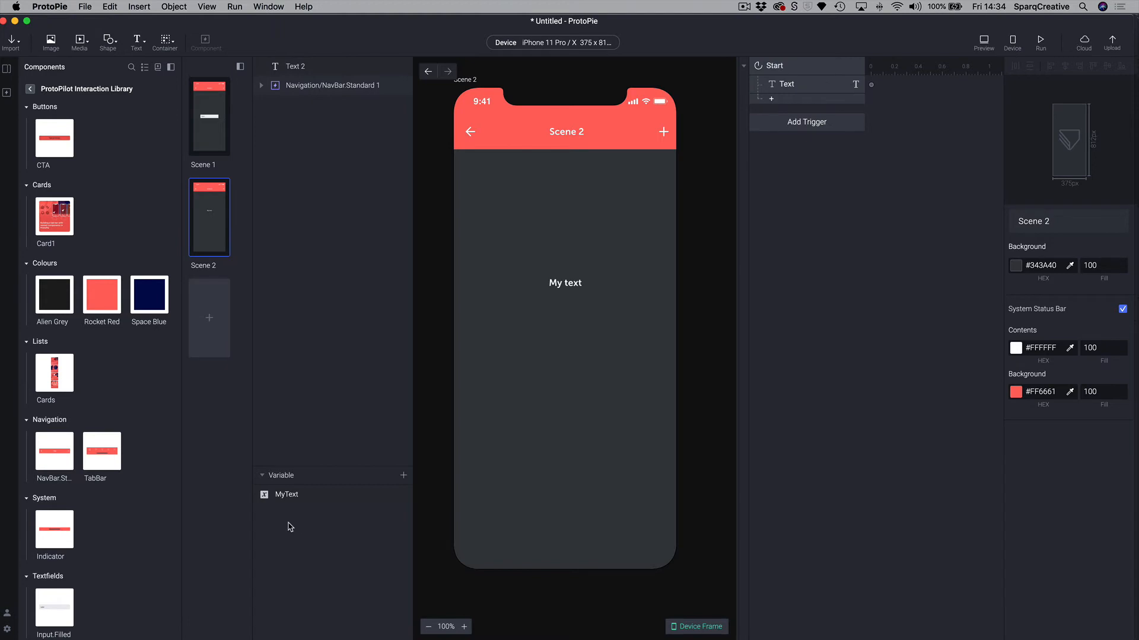
click(210, 139)
click(211, 196)
click(783, 84)
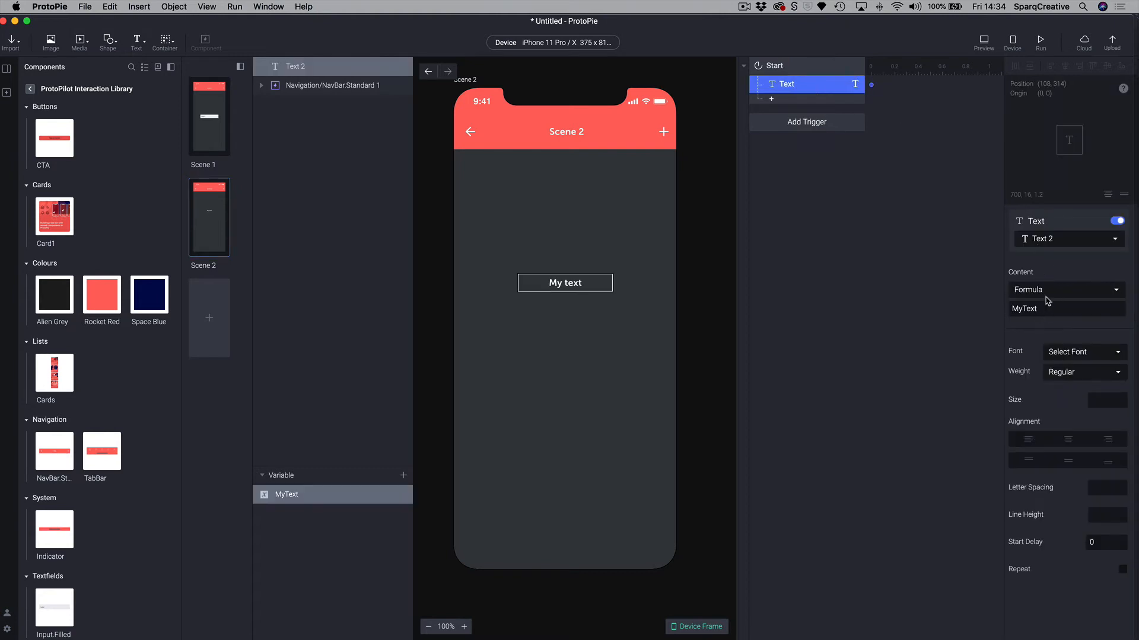
click(1043, 310)
click(564, 300)
Preview the prototype from Scene 1, enter "ProtoPilot" in the input field and submit it.
click(212, 126)
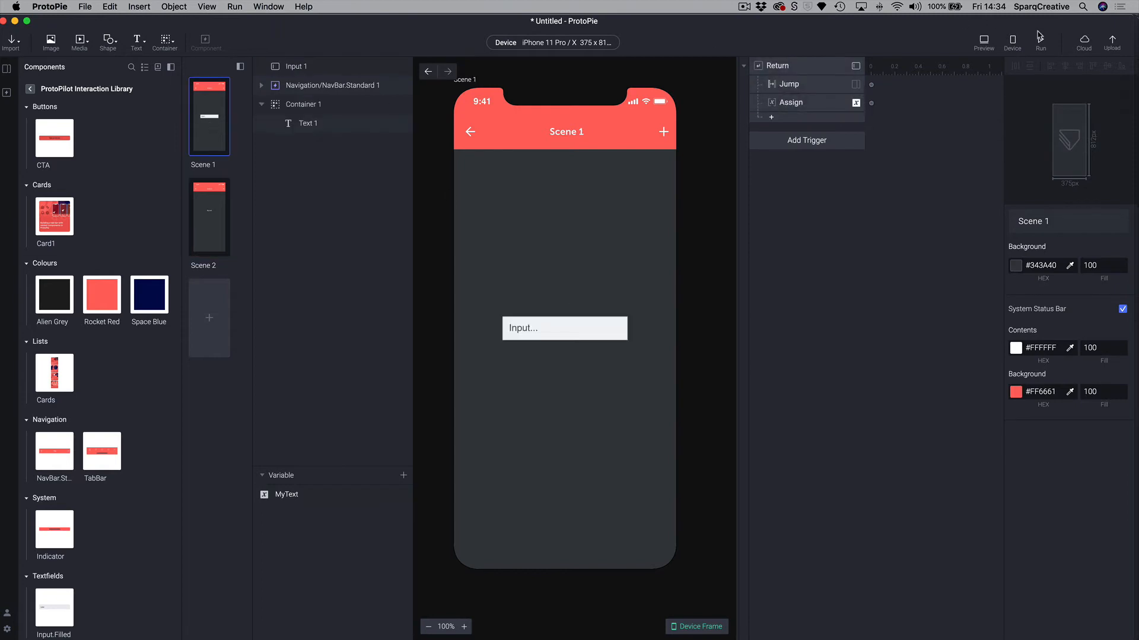
click(987, 46)
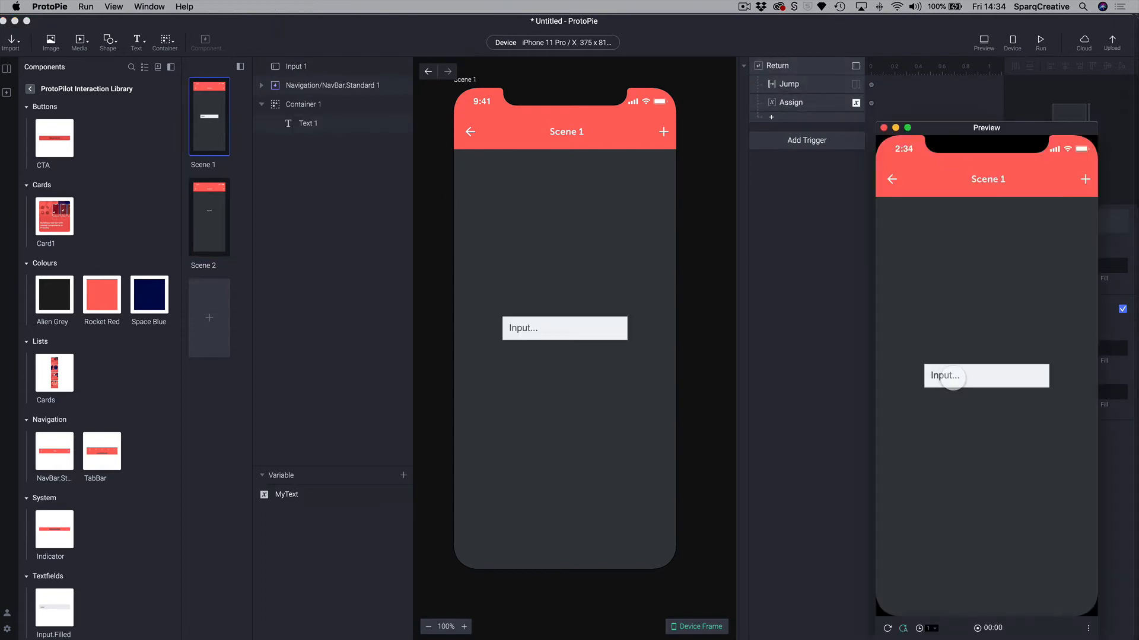
click(945, 376)
text(ProtoPilot)
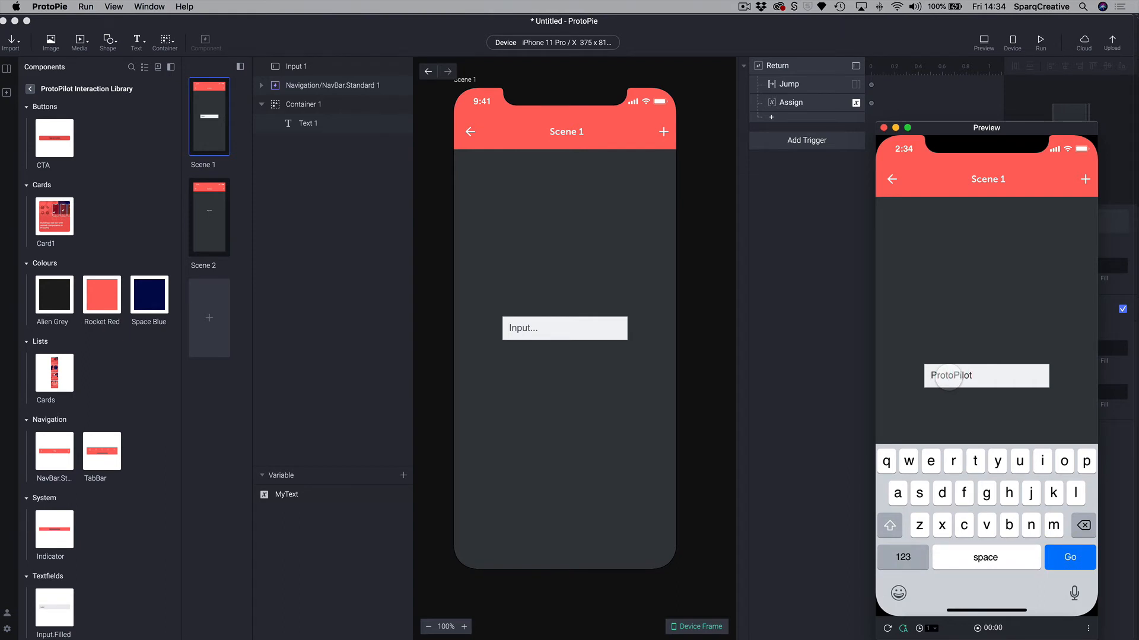
key(Return)
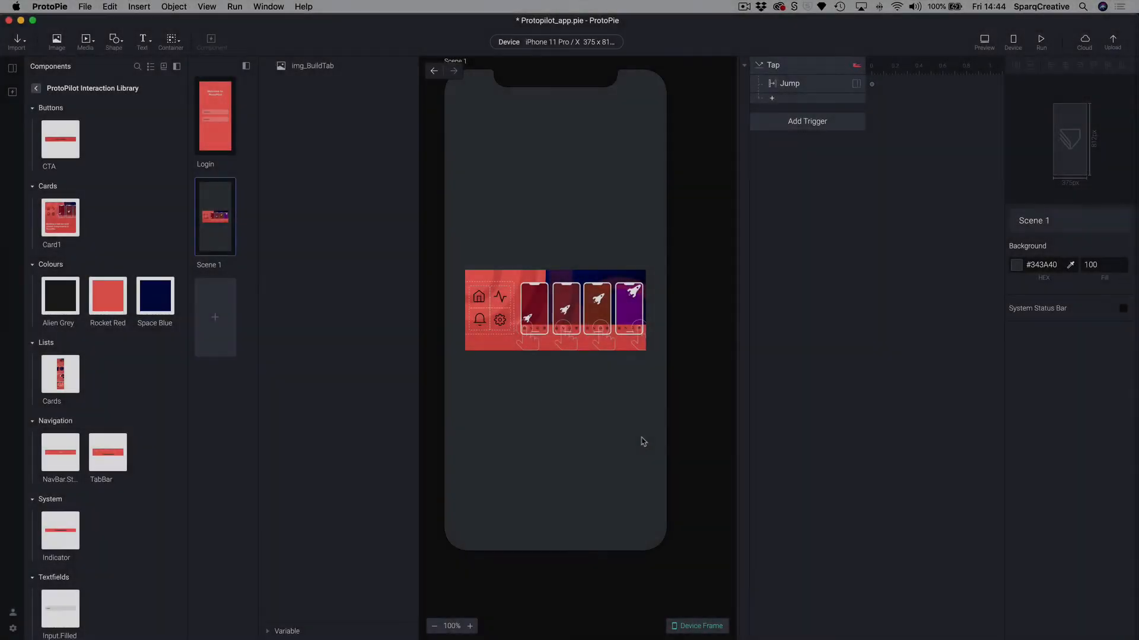
Inspect the img_BuildTab image layer in Scene 1 and the Tap trigger assigned to it.
click(547, 342)
click(539, 328)
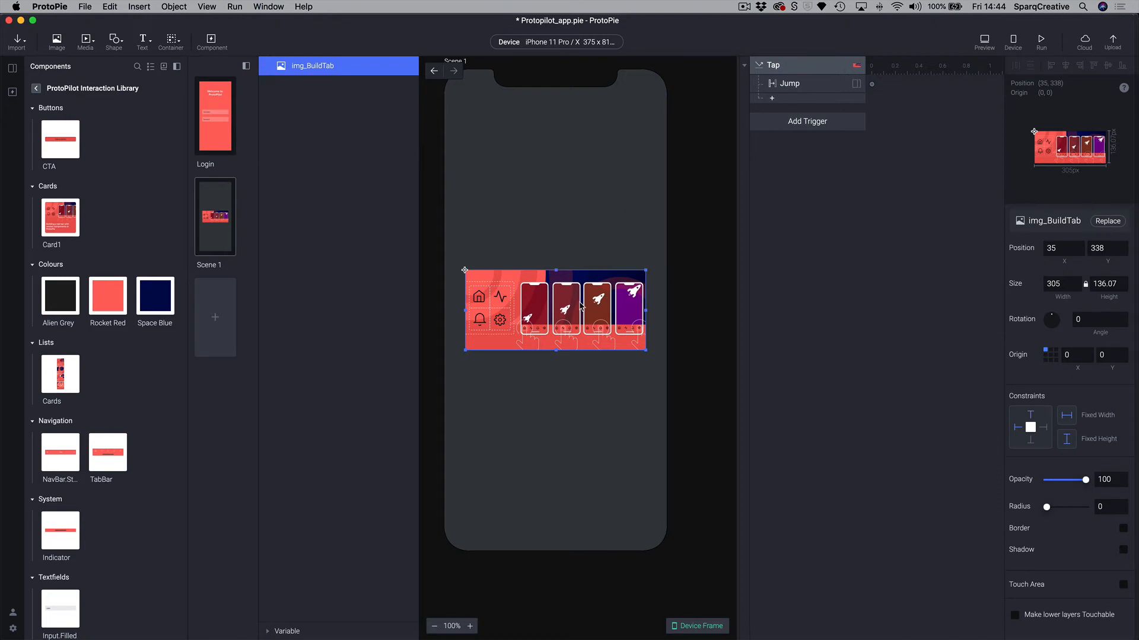
click(771, 65)
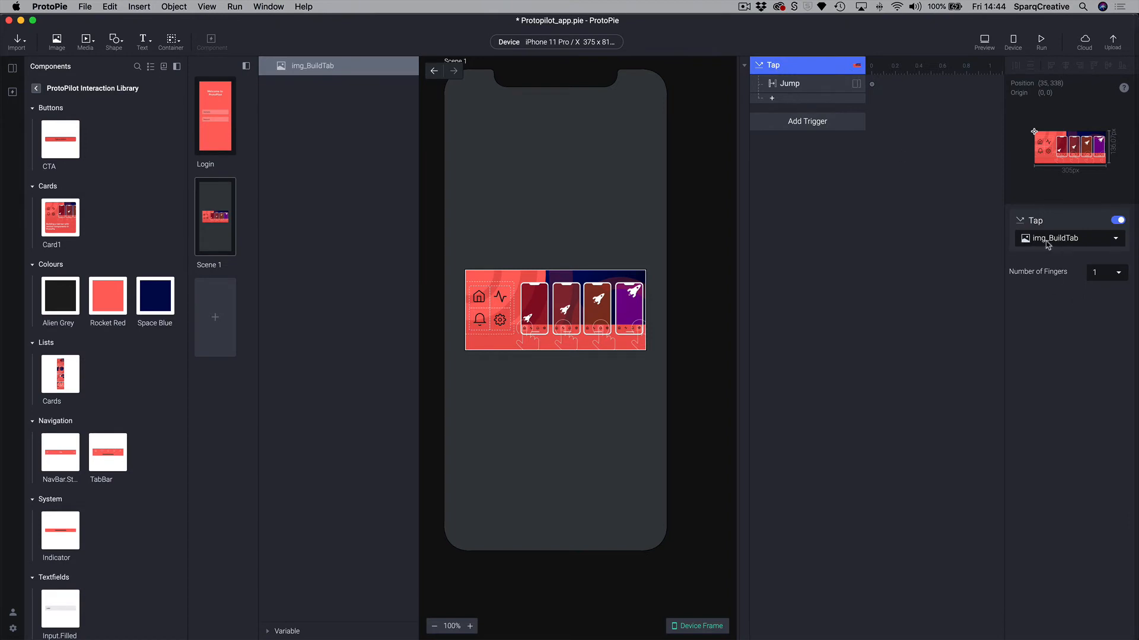
click(314, 67)
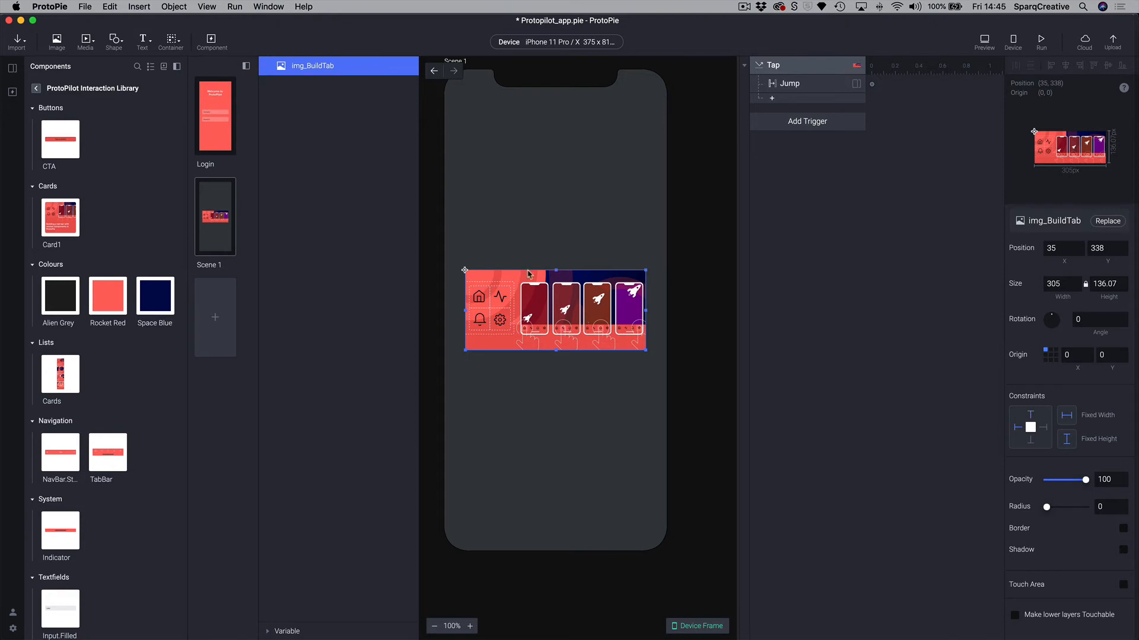
Insert img_MotherOfInvention.png and place it over the img_BuildTab image at 35, 338, scaled to about 306 by 136.
click(57, 40)
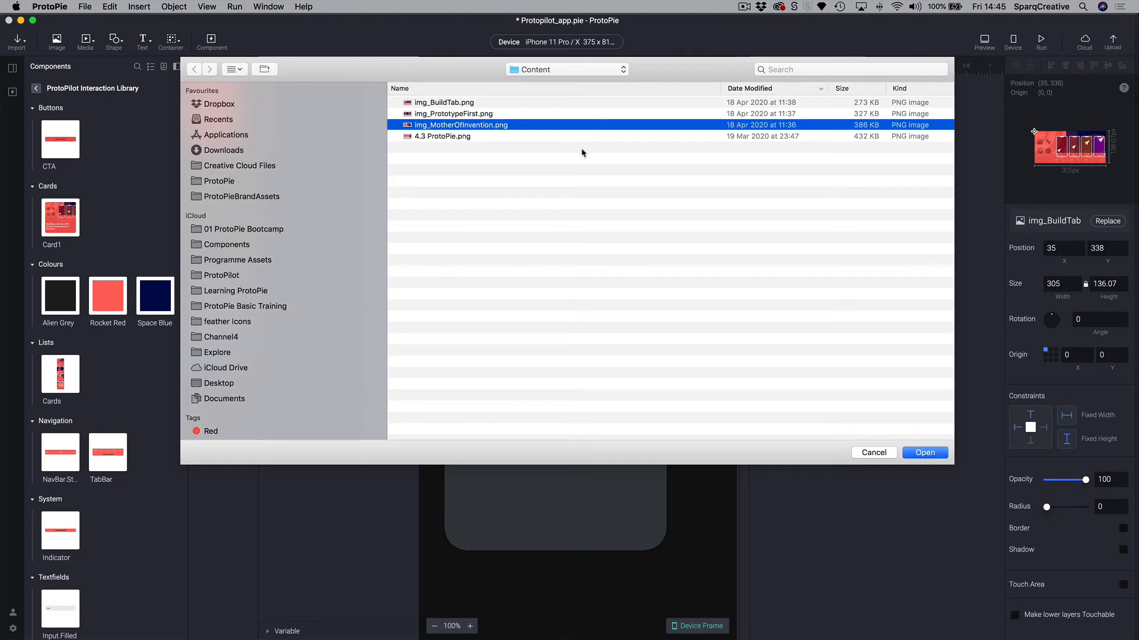
click(442, 125)
click(936, 459)
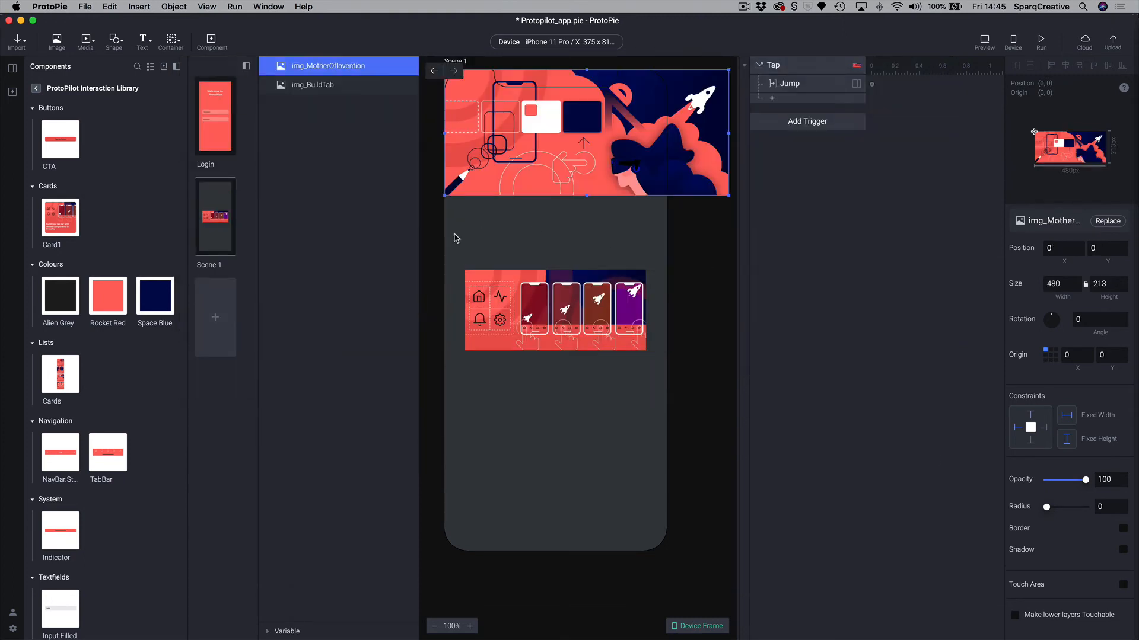
drag(527, 177, 534, 344)
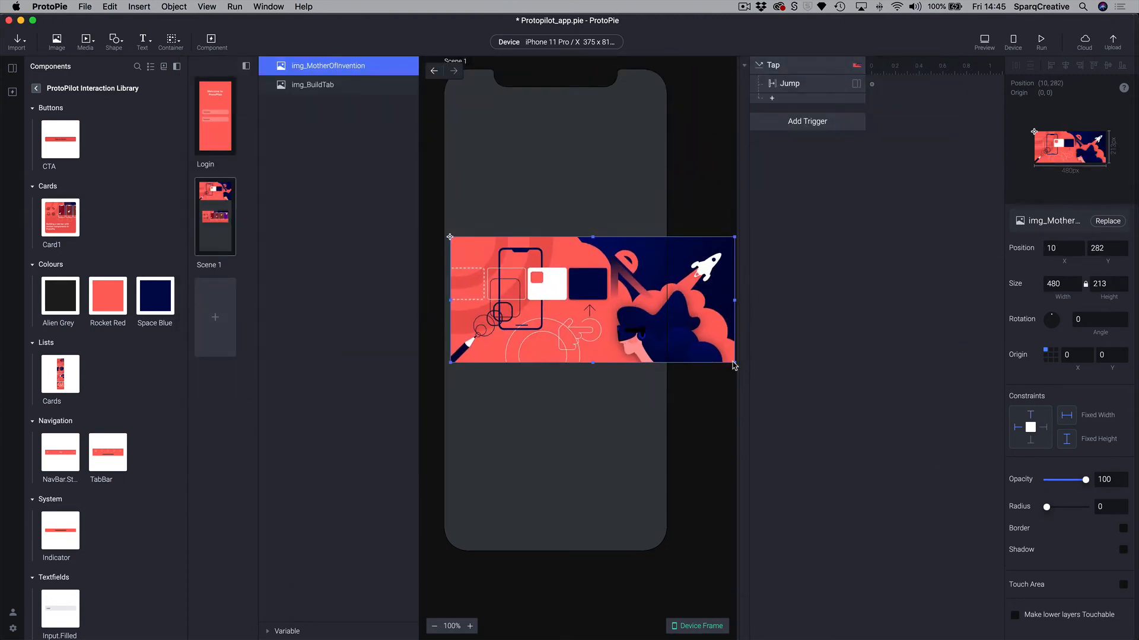
drag(734, 363, 646, 350)
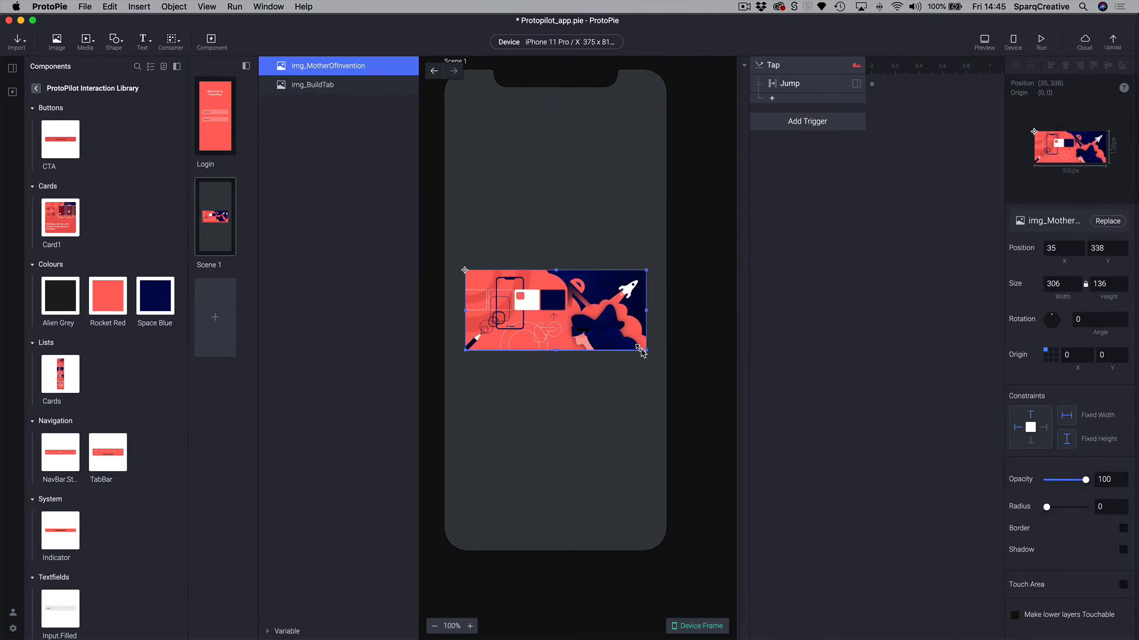
Retarget the Tap trigger from img_BuildTab to the img_MotherOfInvention layer.
click(323, 86)
click(313, 68)
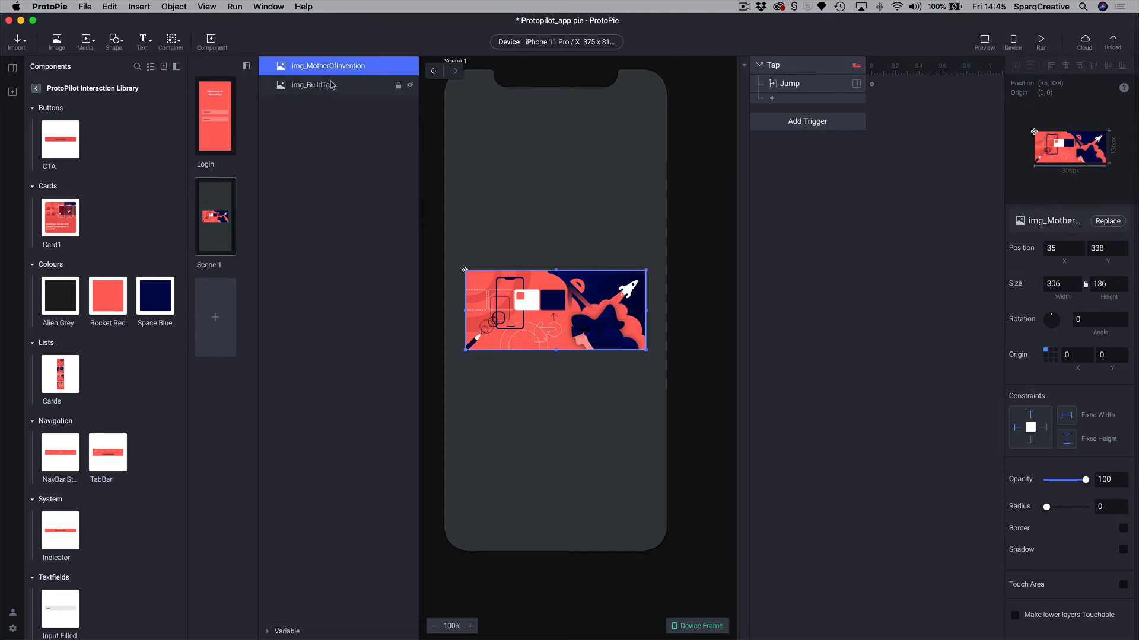
click(310, 85)
click(773, 67)
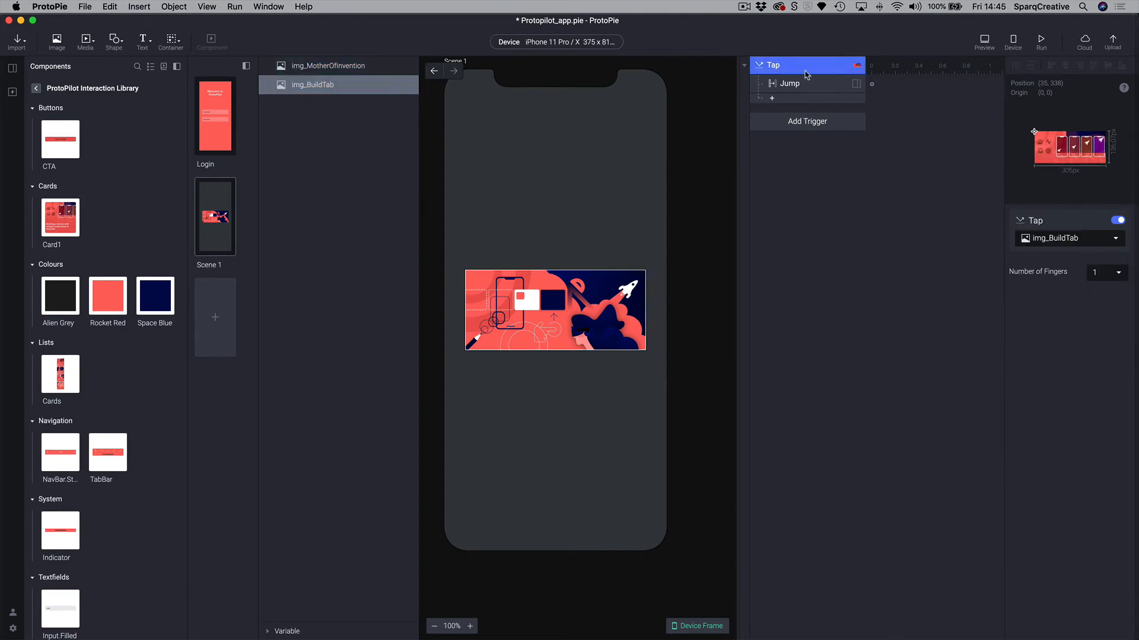
click(1068, 239)
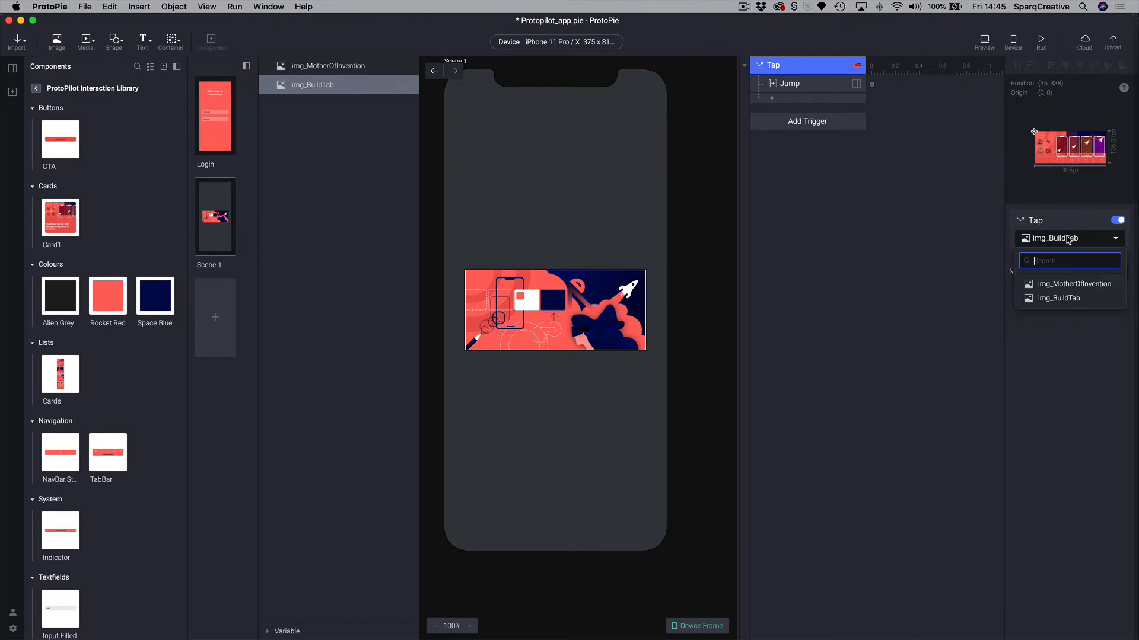
click(1078, 285)
click(332, 140)
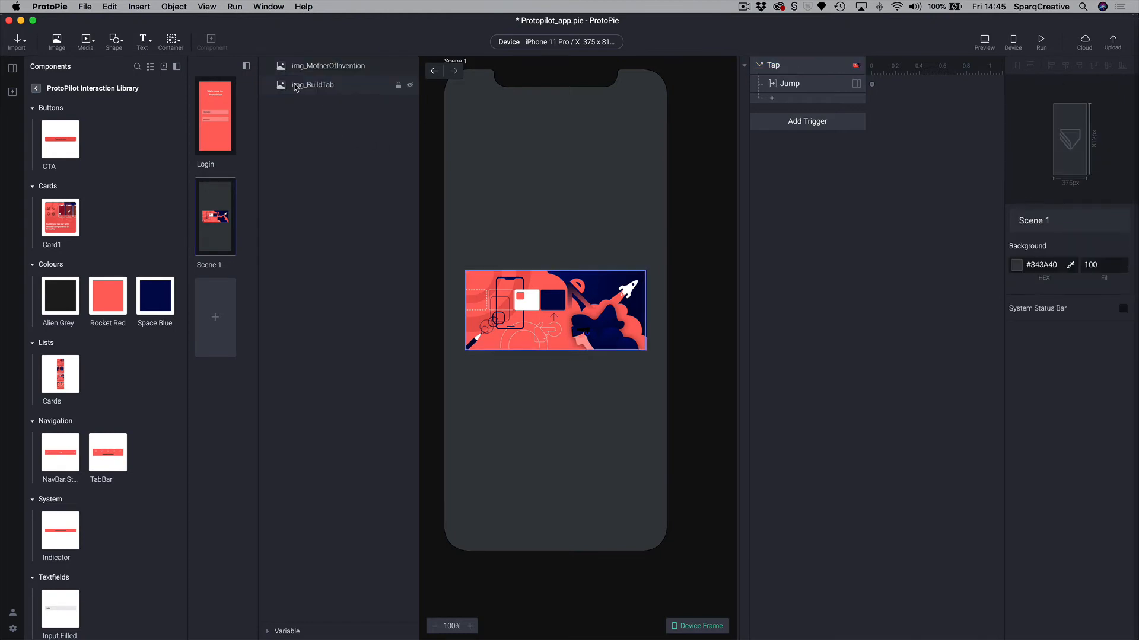
Delete the img_BuildTab layer and select the remaining img_MotherOfInvention layer.
click(296, 88)
key(Delete)
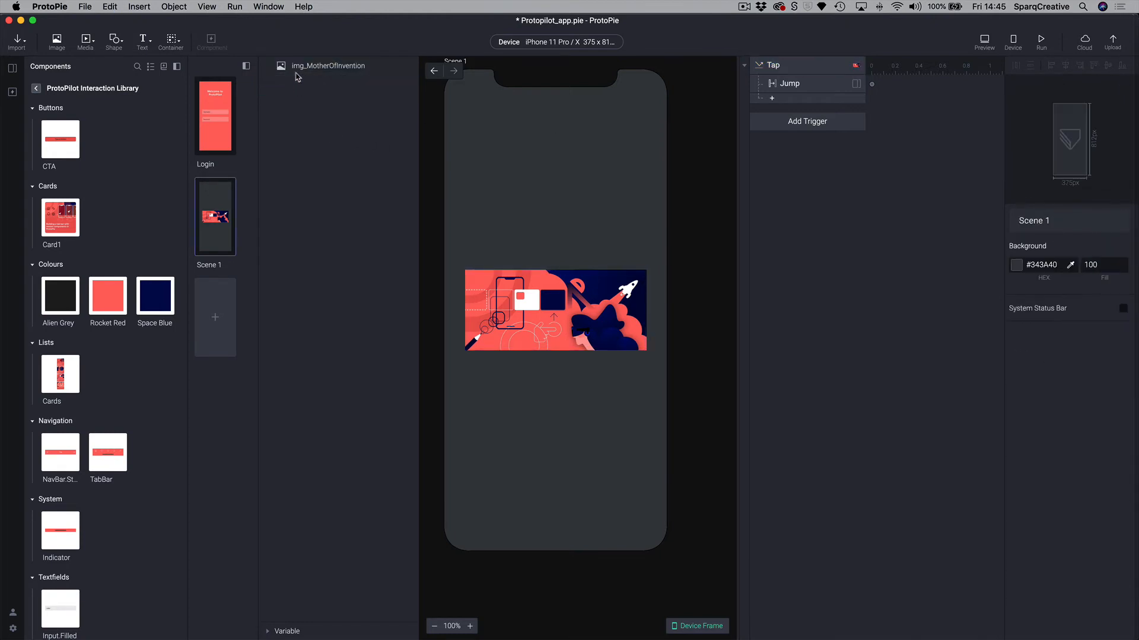
click(296, 69)
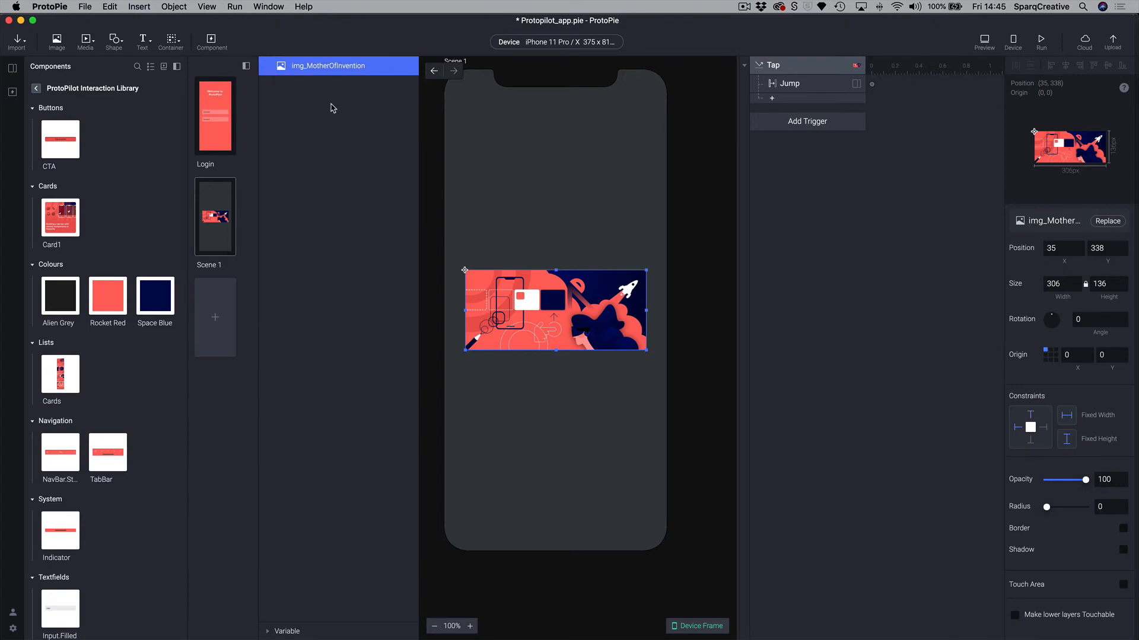
Replace the picture in the img_MotherOfInvention layer with img_PrototypeFirst.png.
click(557, 410)
click(516, 304)
click(1109, 223)
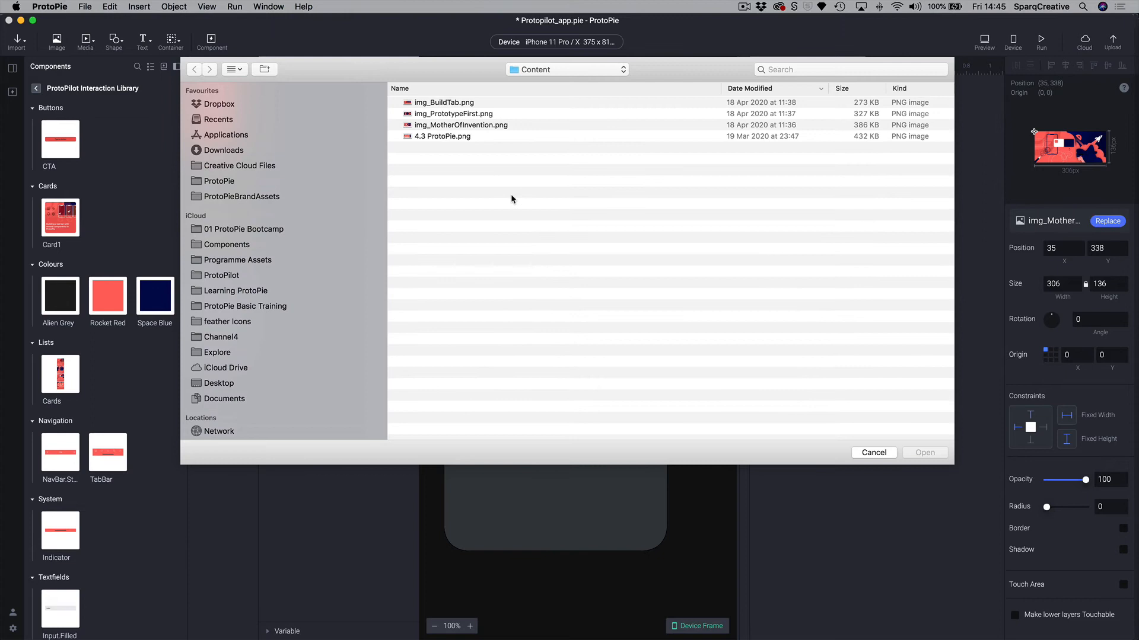
click(432, 126)
click(424, 114)
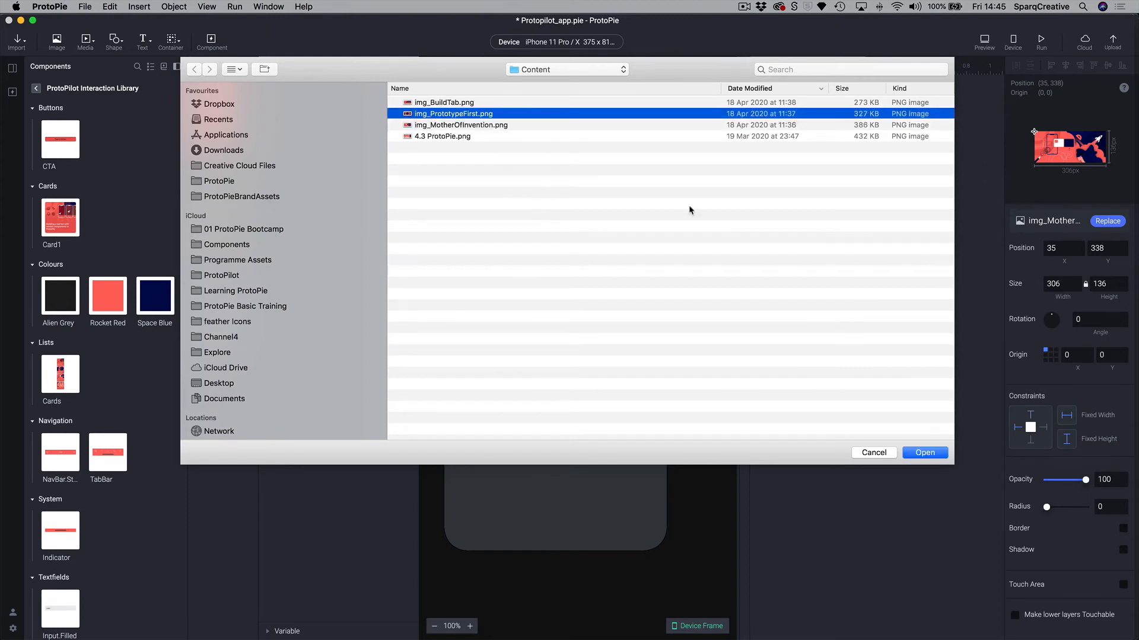
click(924, 454)
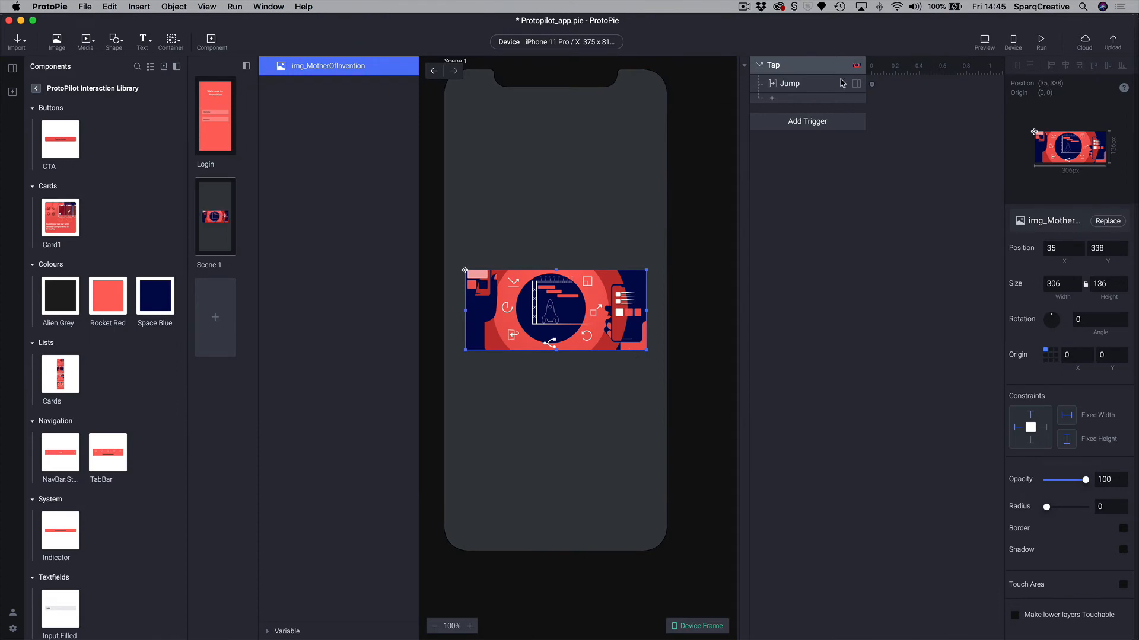
Check the target layer of the Tap trigger and the destination scene of its Jump response after the image replacement.
click(798, 67)
click(789, 84)
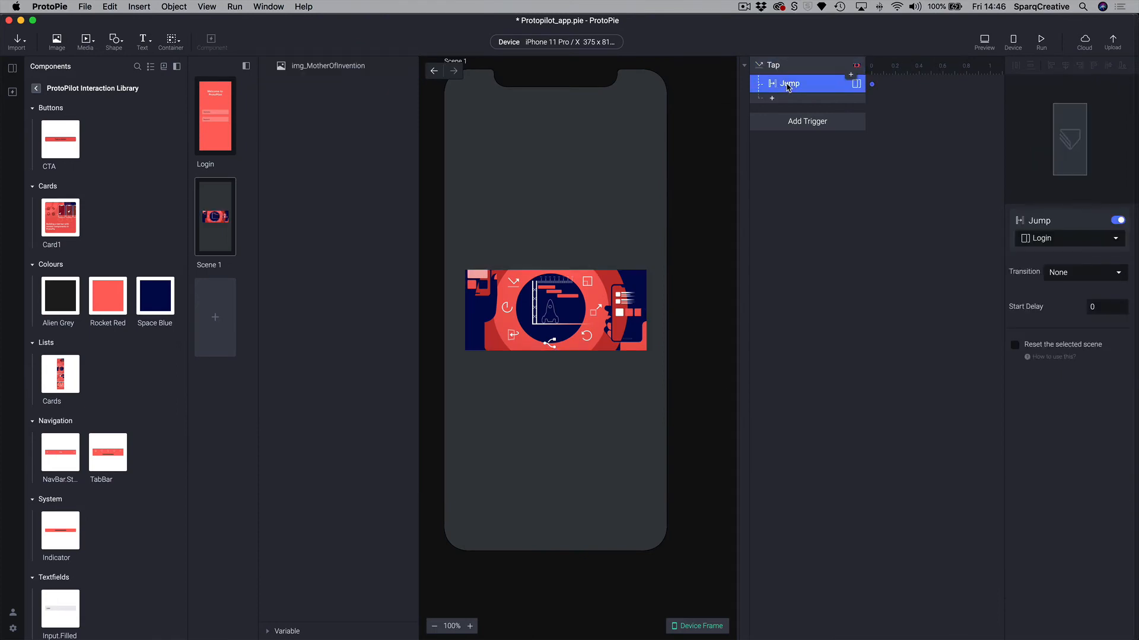
click(784, 68)
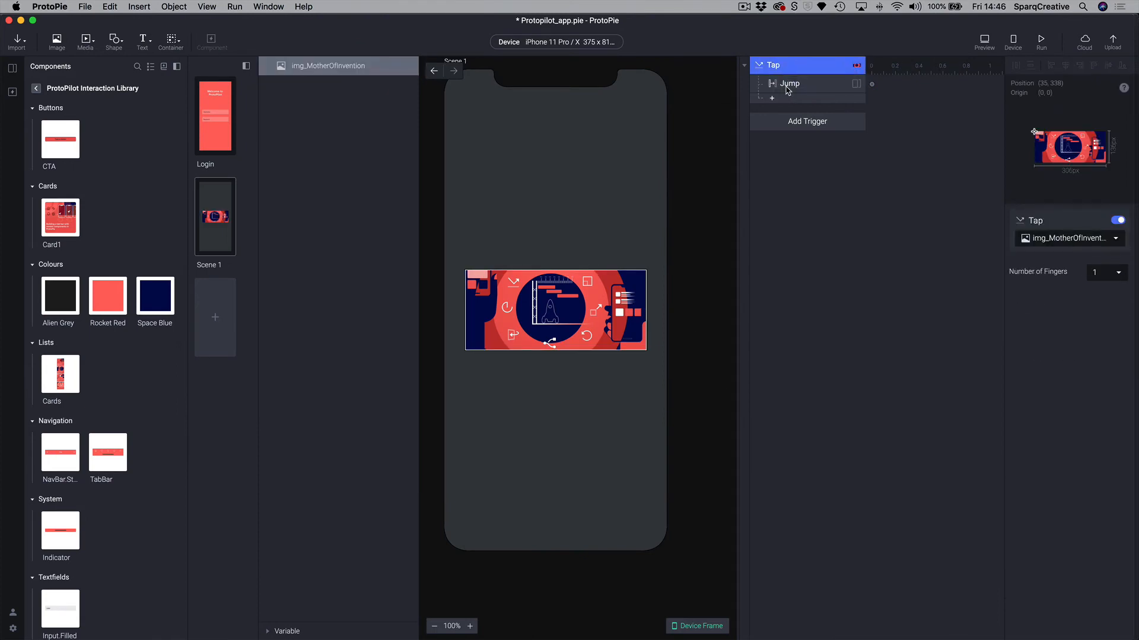
click(317, 70)
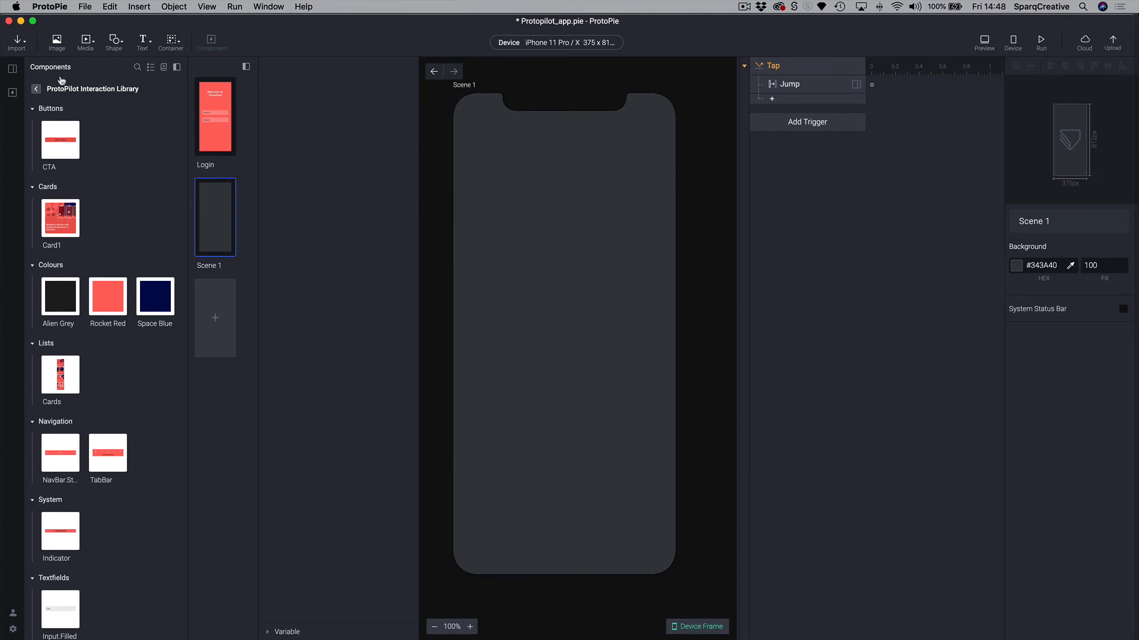
click(20, 47)
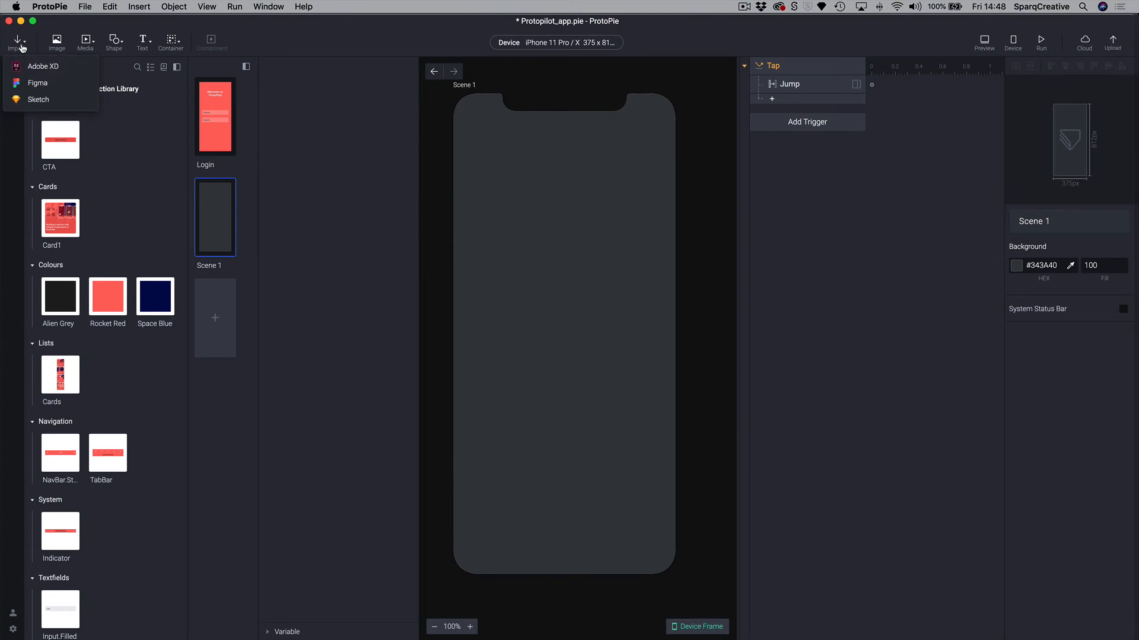
click(33, 89)
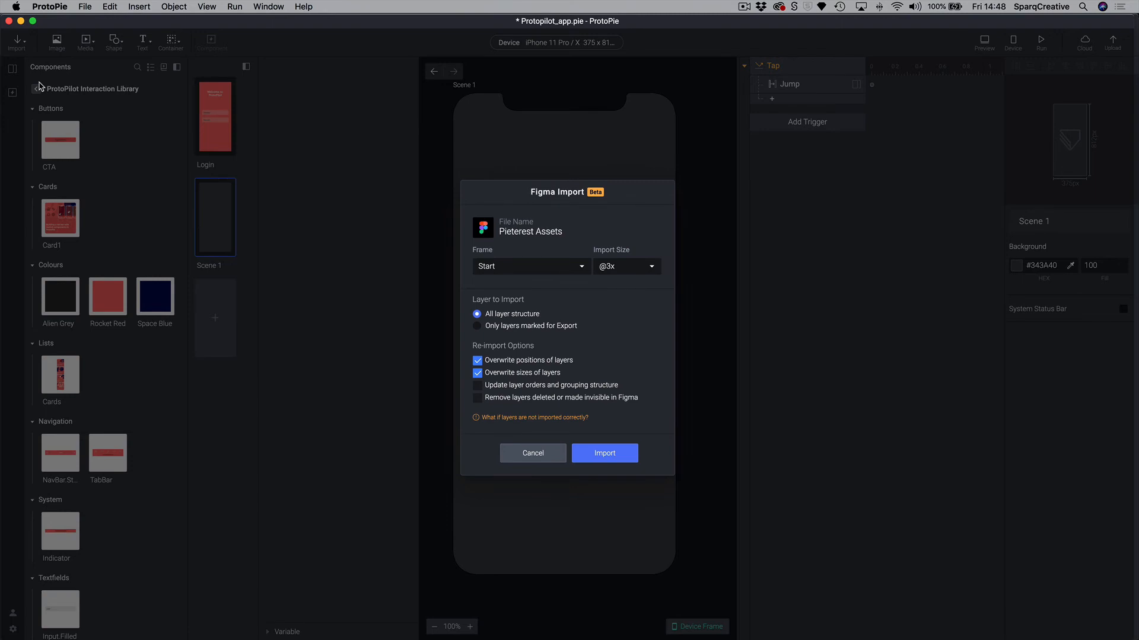
click(477, 386)
click(478, 398)
click(524, 272)
click(515, 276)
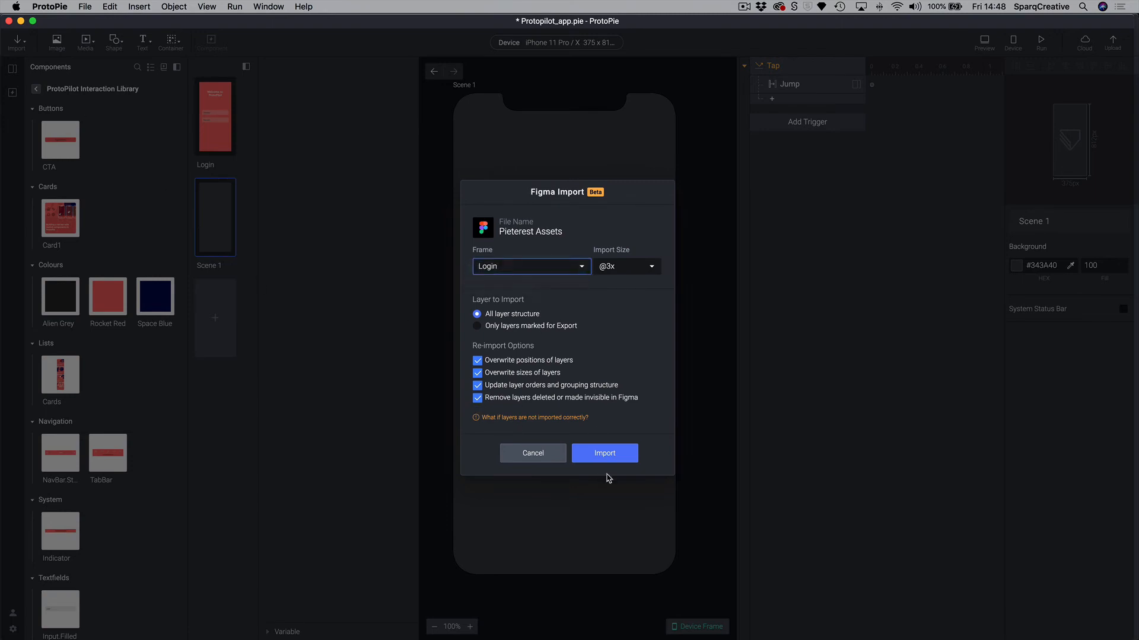
click(597, 455)
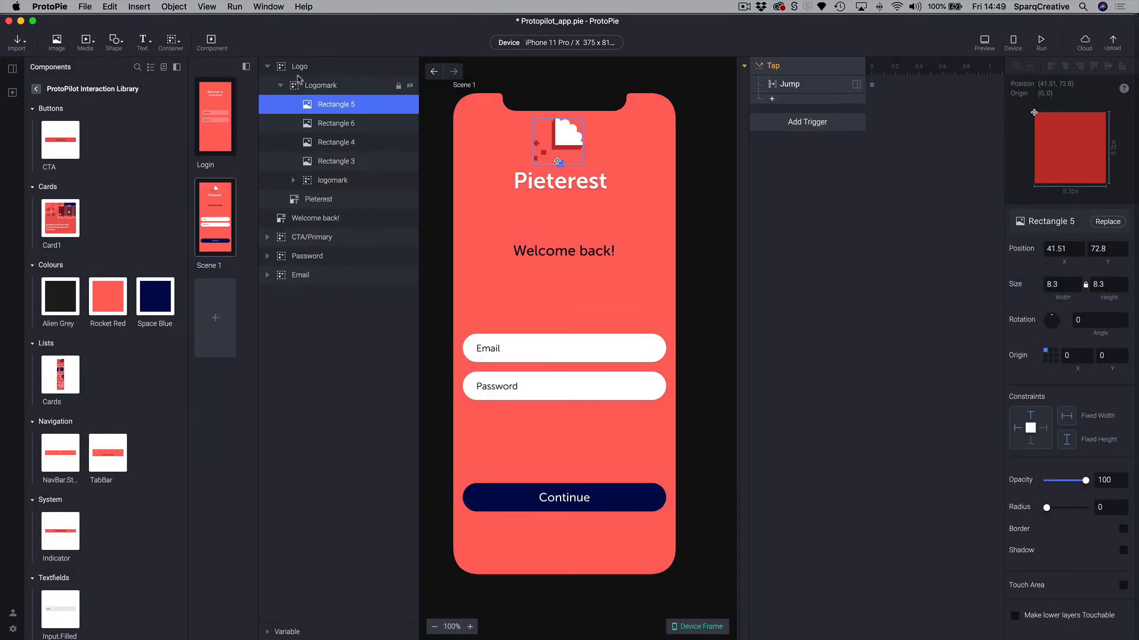
Inspect the imported Logo, CTA/Primary, Email and Password layers in Scene 1, and switch to the Pieterest Assets file in Figma.
click(267, 67)
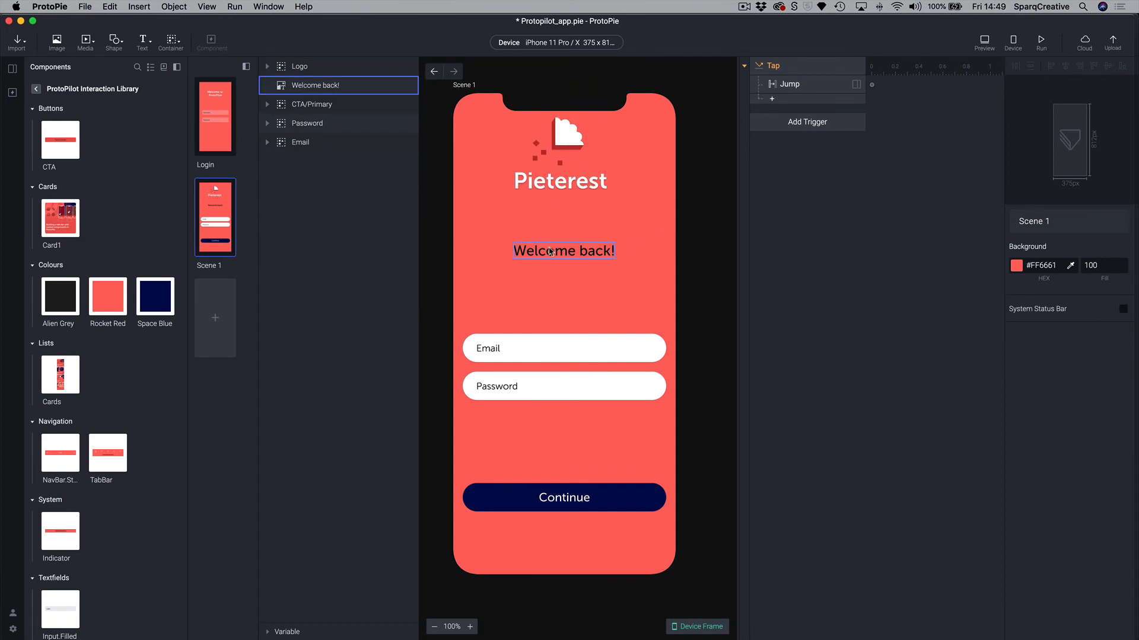
click(298, 109)
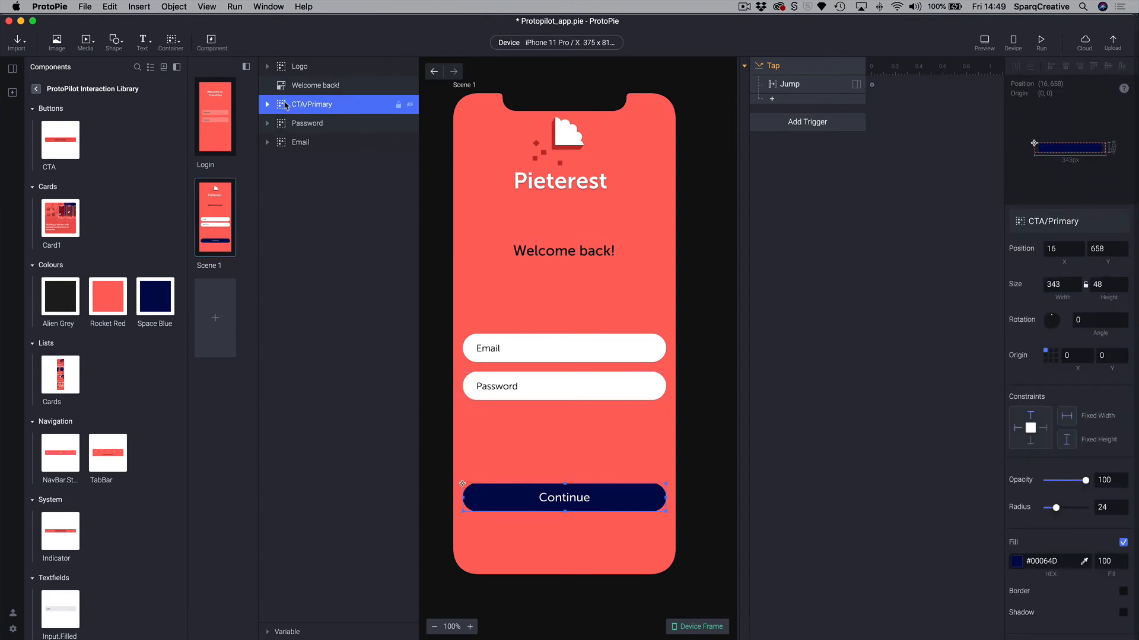
scroll(439, 293, down, 1)
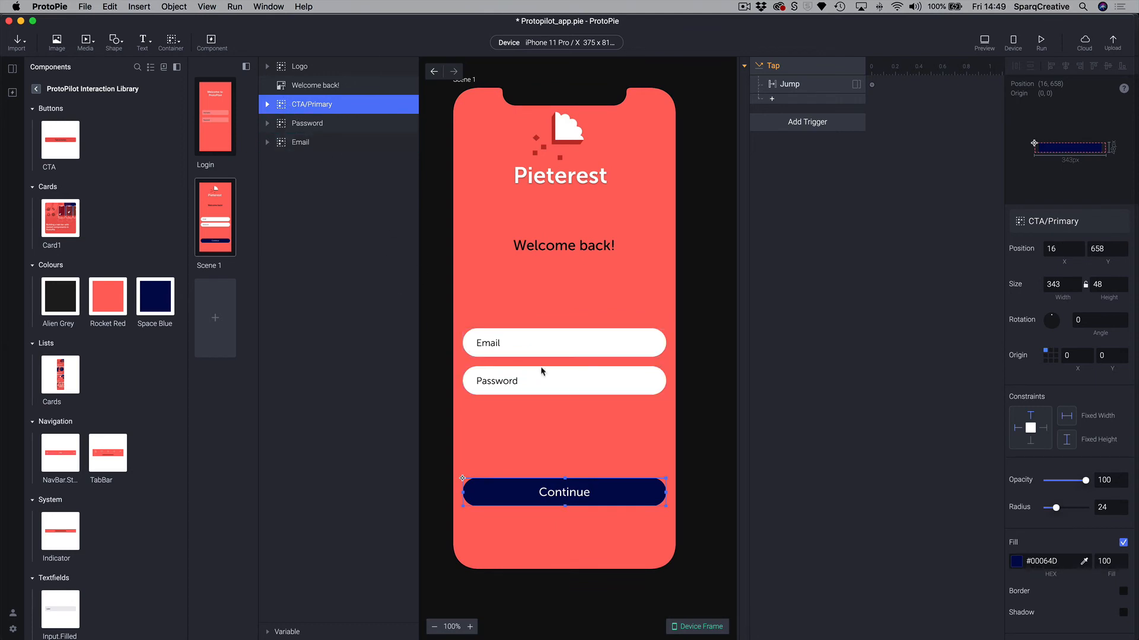
click(507, 345)
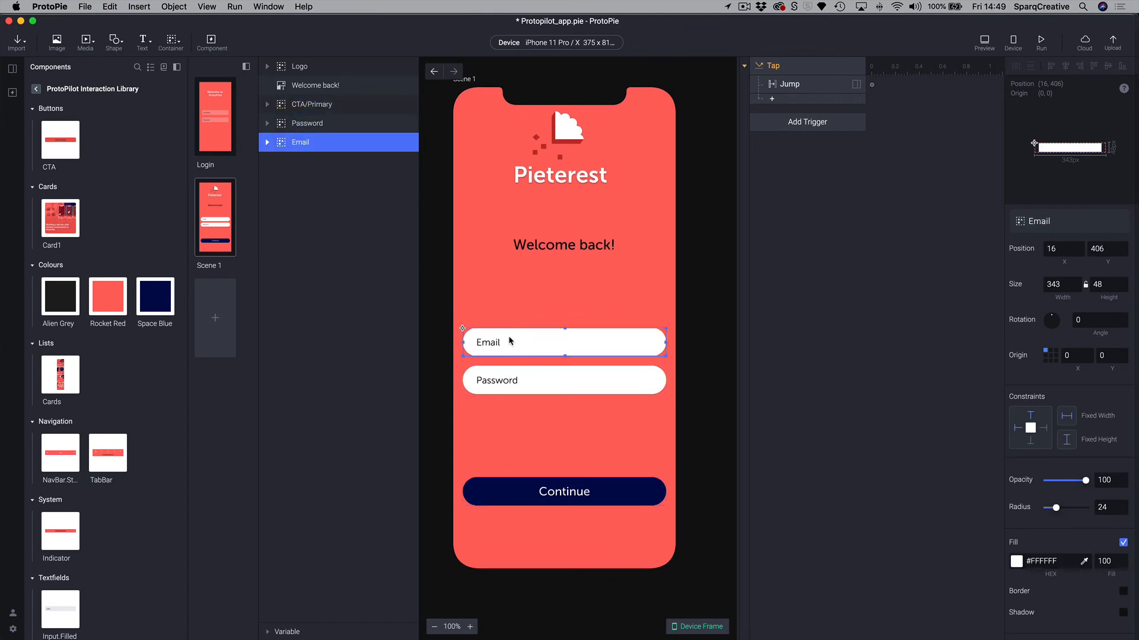
scroll(509, 342, right, 1)
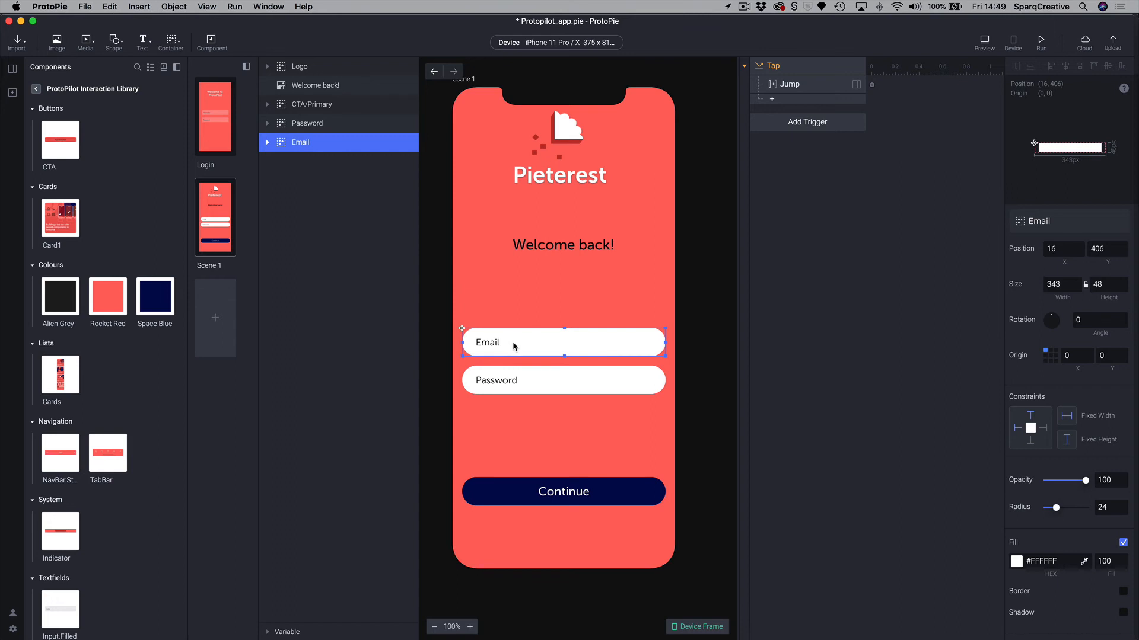
click(516, 394)
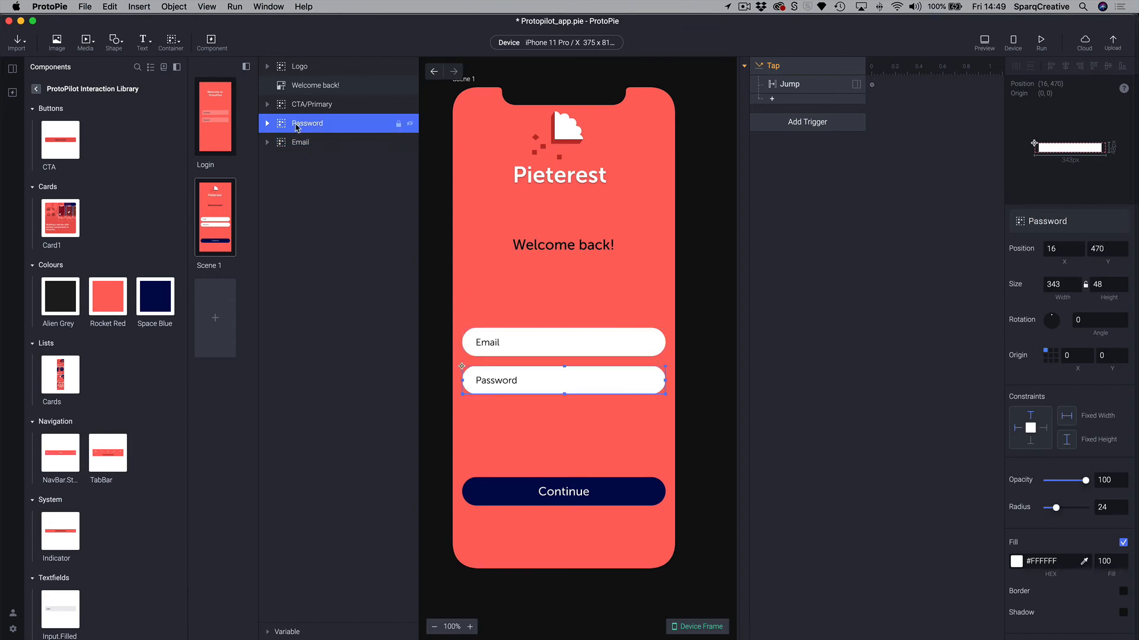
click(528, 500)
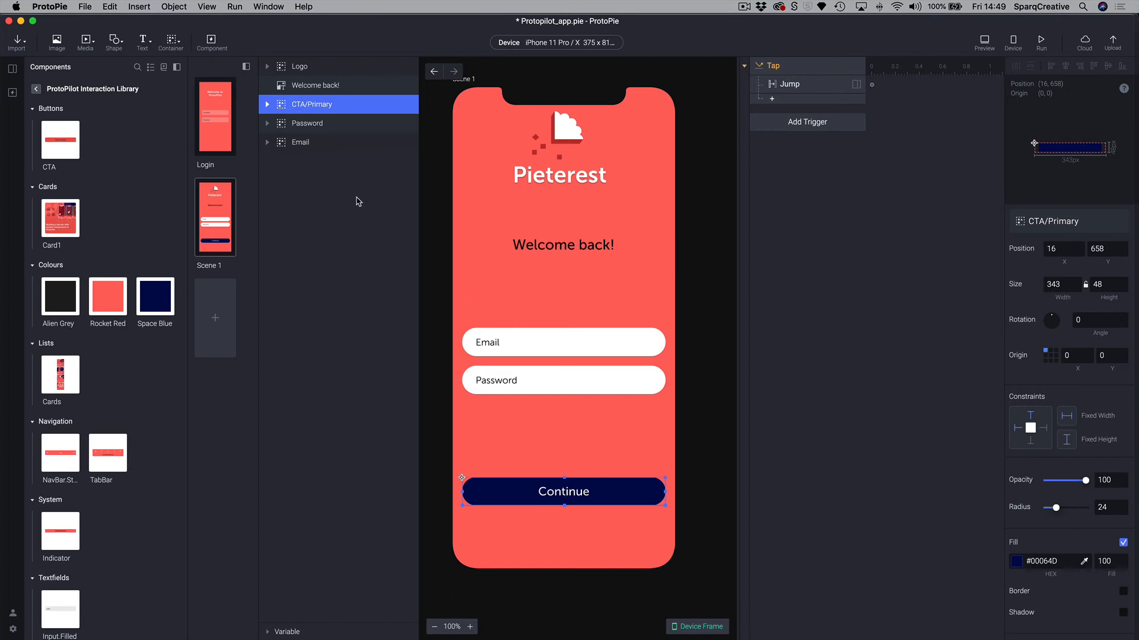
key(super+Tab)
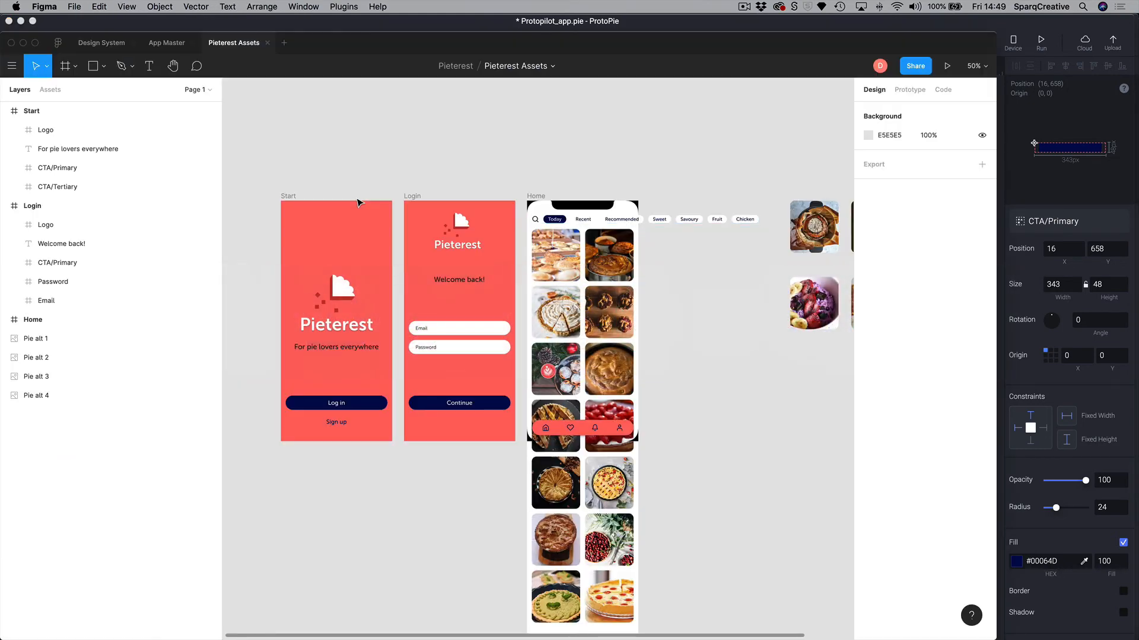
Move the Logo in the Login frame down to Y 105, just above the Welcome back! text.
click(447, 329)
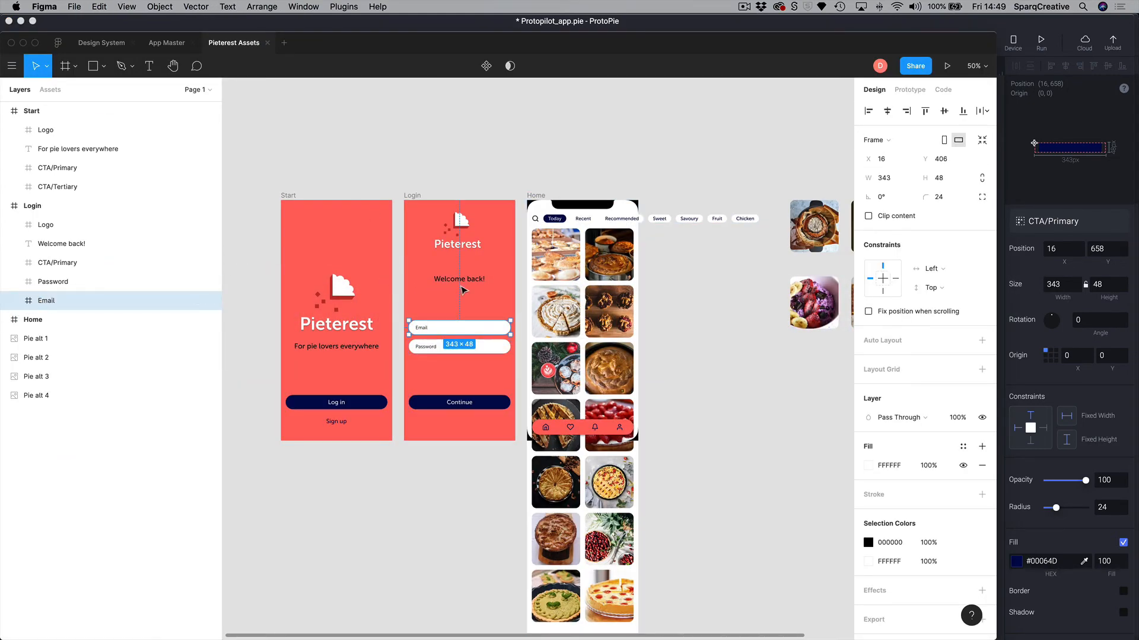
click(460, 229)
drag(460, 228, 458, 248)
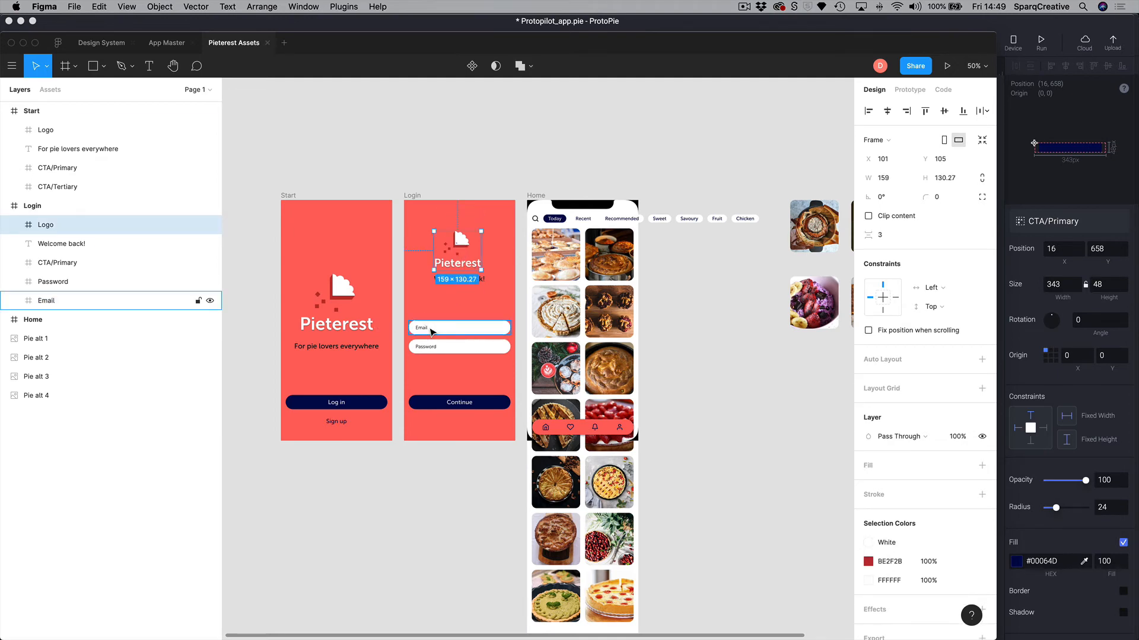
Reorder the Login frame's layers so that Email and Password come directly after Welcome back! and before CTA/Primary.
click(119, 301)
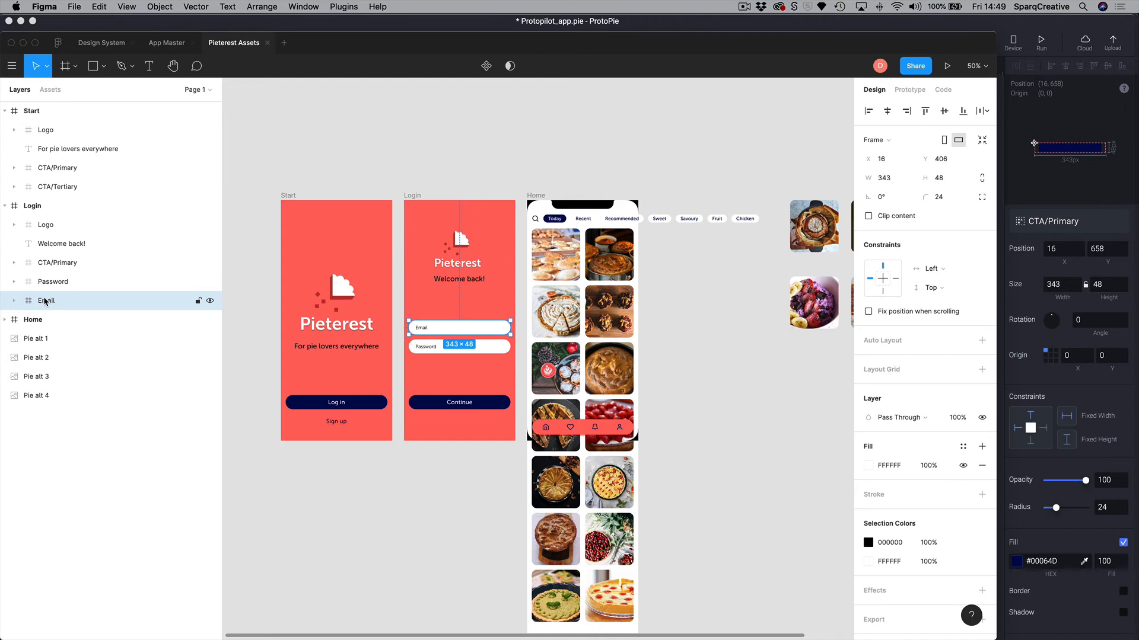
drag(45, 300, 52, 256)
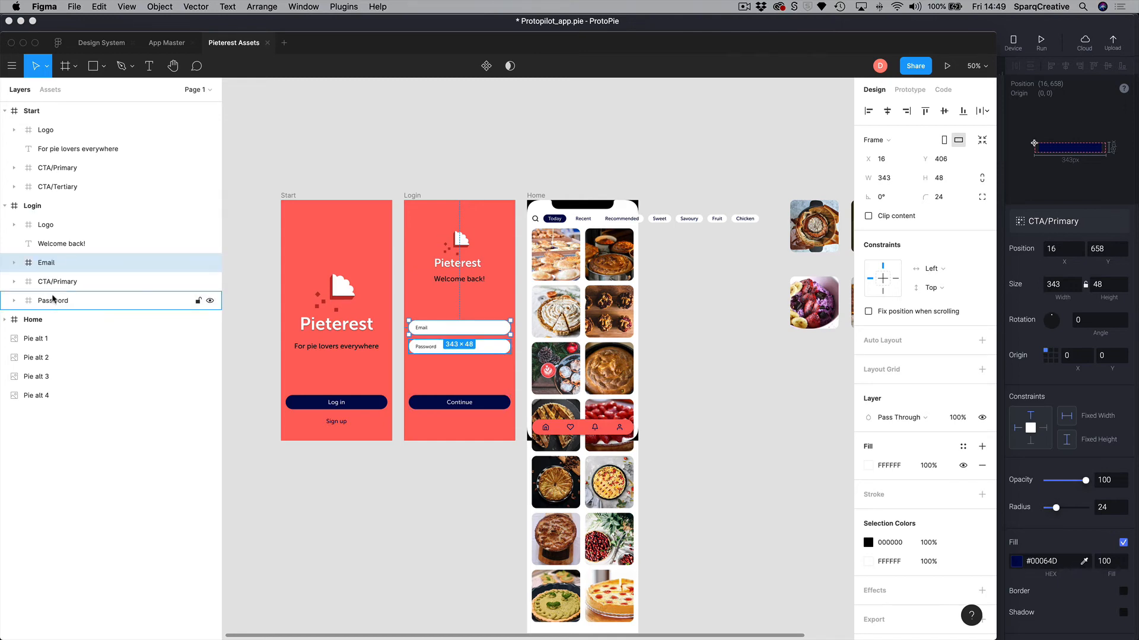
drag(52, 299, 55, 282)
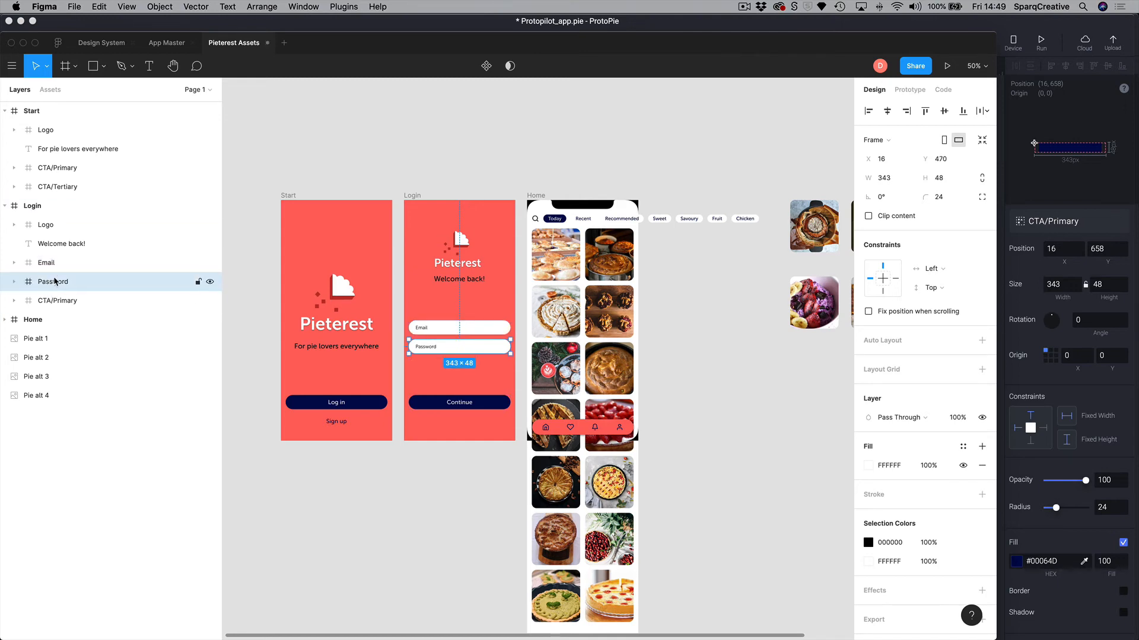
Go through the Login frame's layers from Logo to CTA/Primary to check that their order matches the design.
click(53, 300)
click(43, 226)
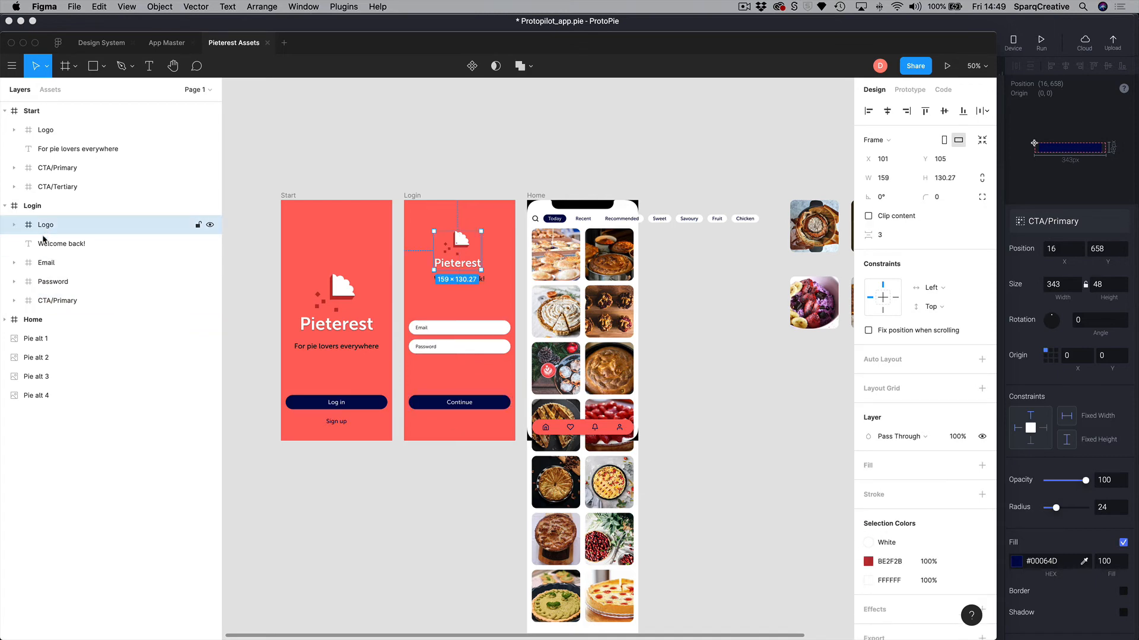
click(44, 243)
click(45, 263)
click(43, 283)
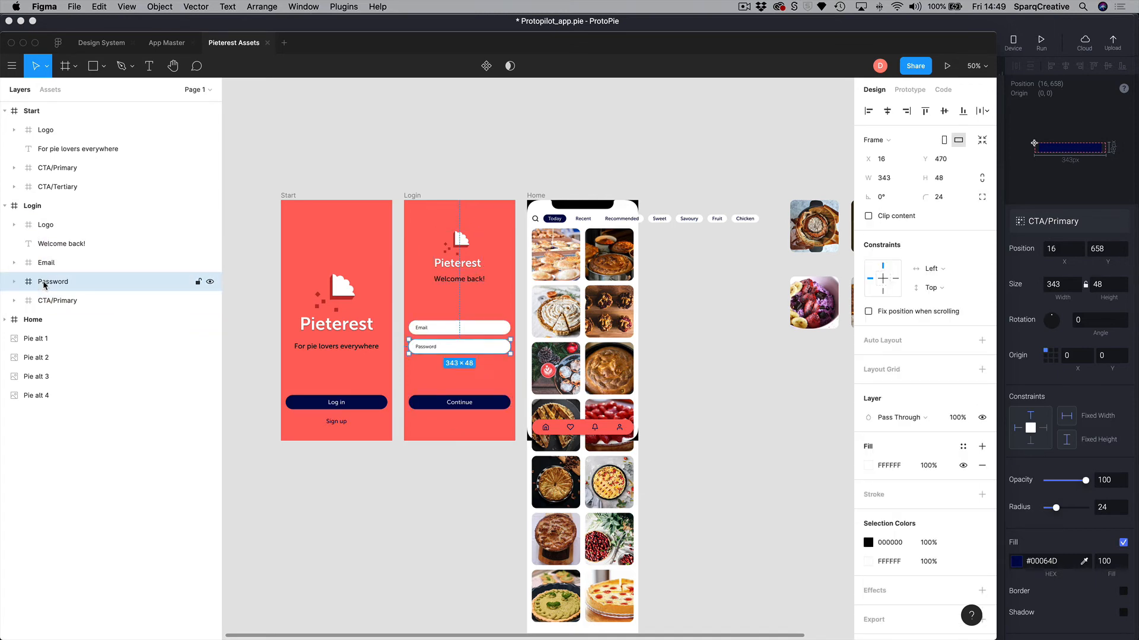
click(44, 300)
click(317, 170)
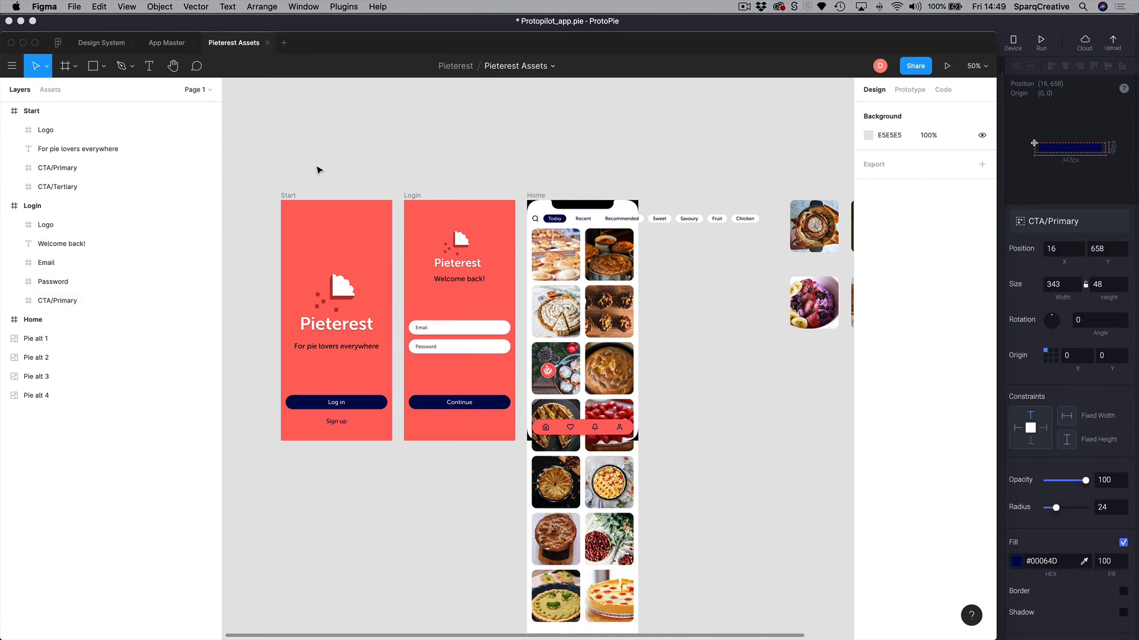
Switch to ProtoPie and re-import the Login frame from the recently used Figma source.
key(cmd+Tab)
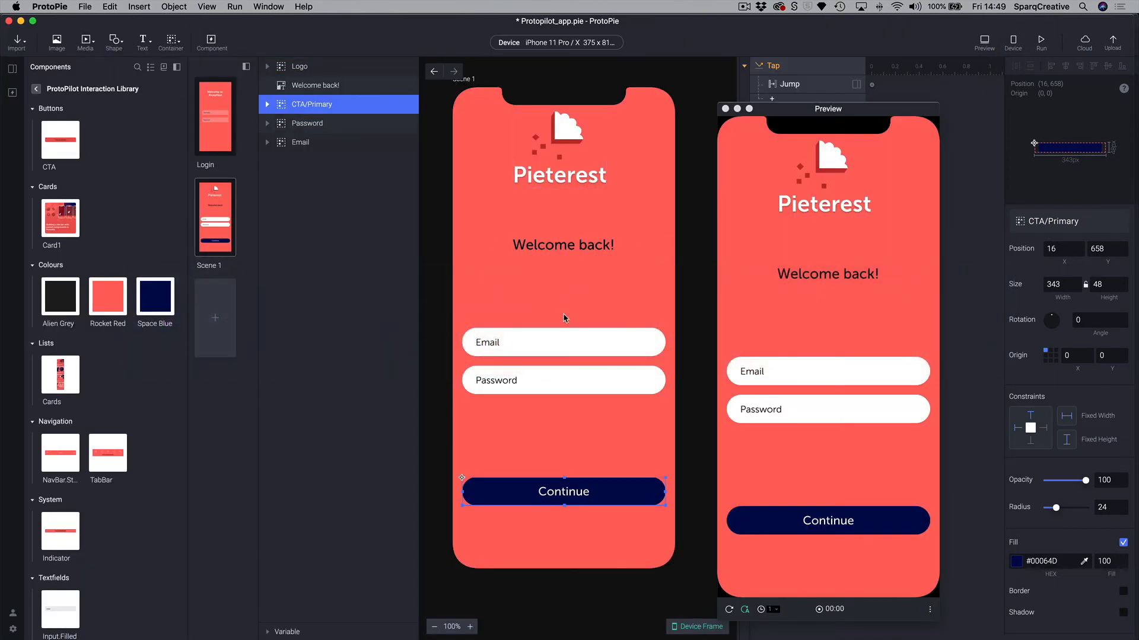
scroll(563, 318, up, 2)
scroll(563, 319, left, 1)
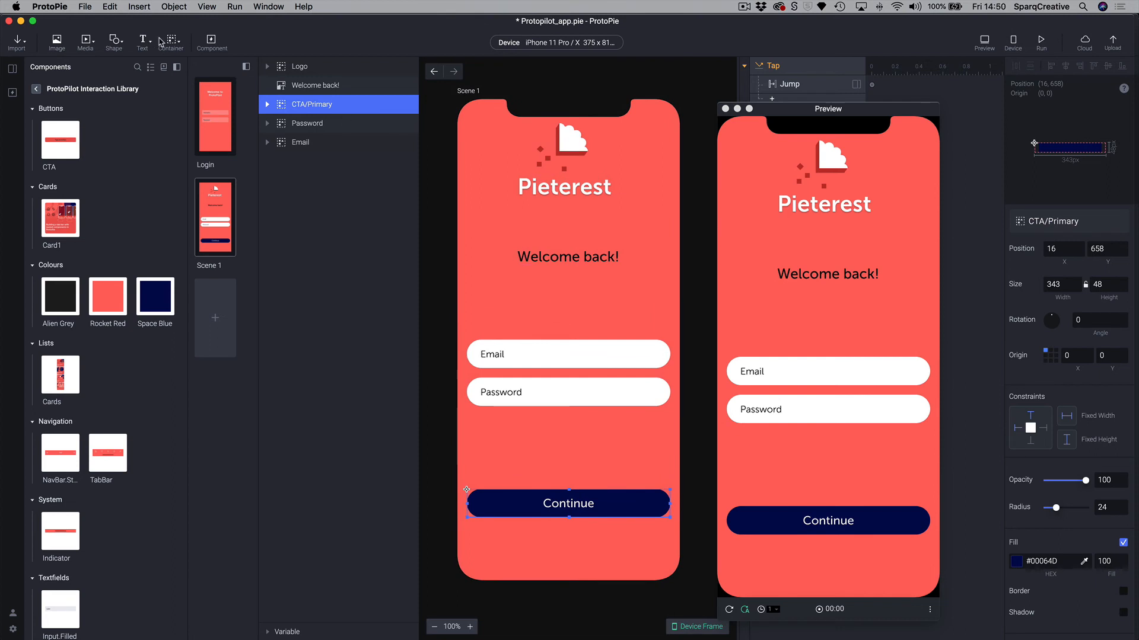
click(86, 8)
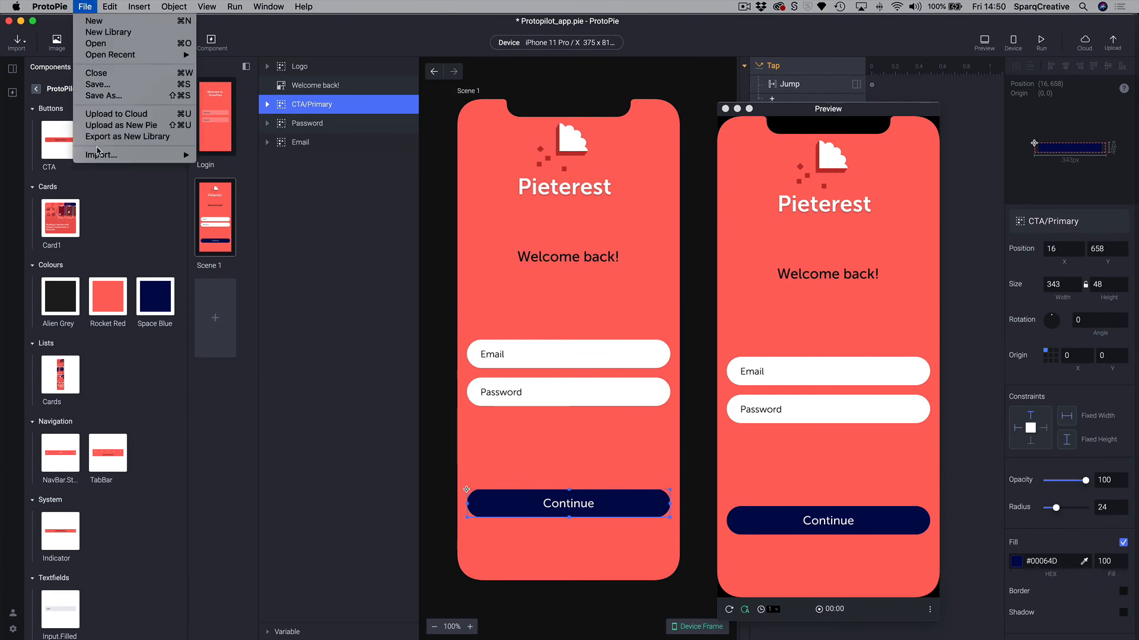
mouse_move(100, 155)
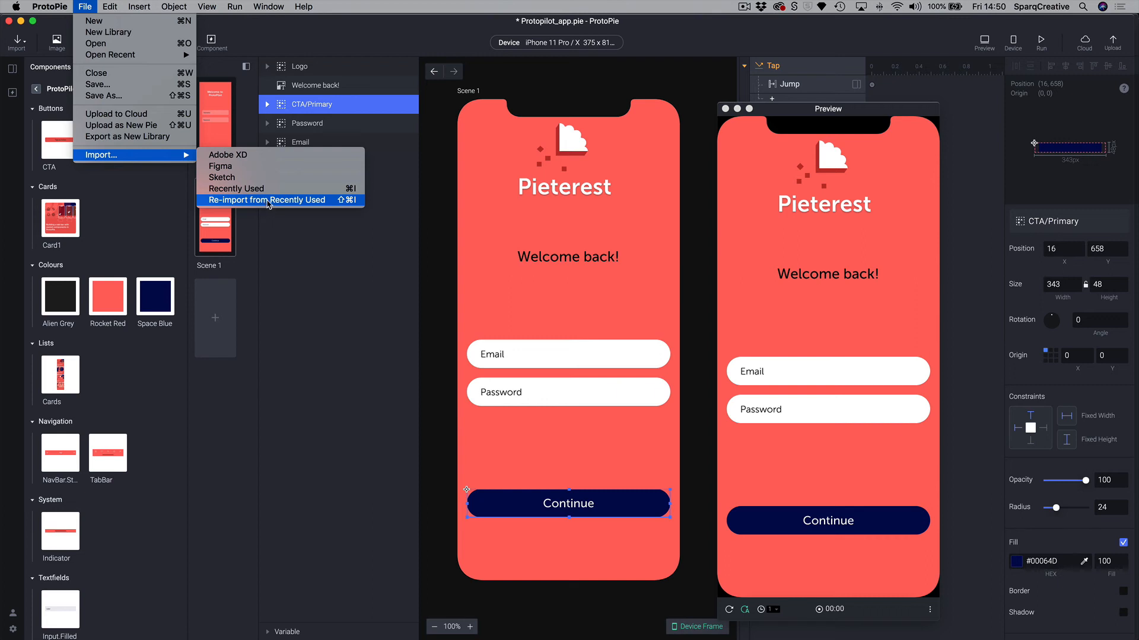
click(268, 201)
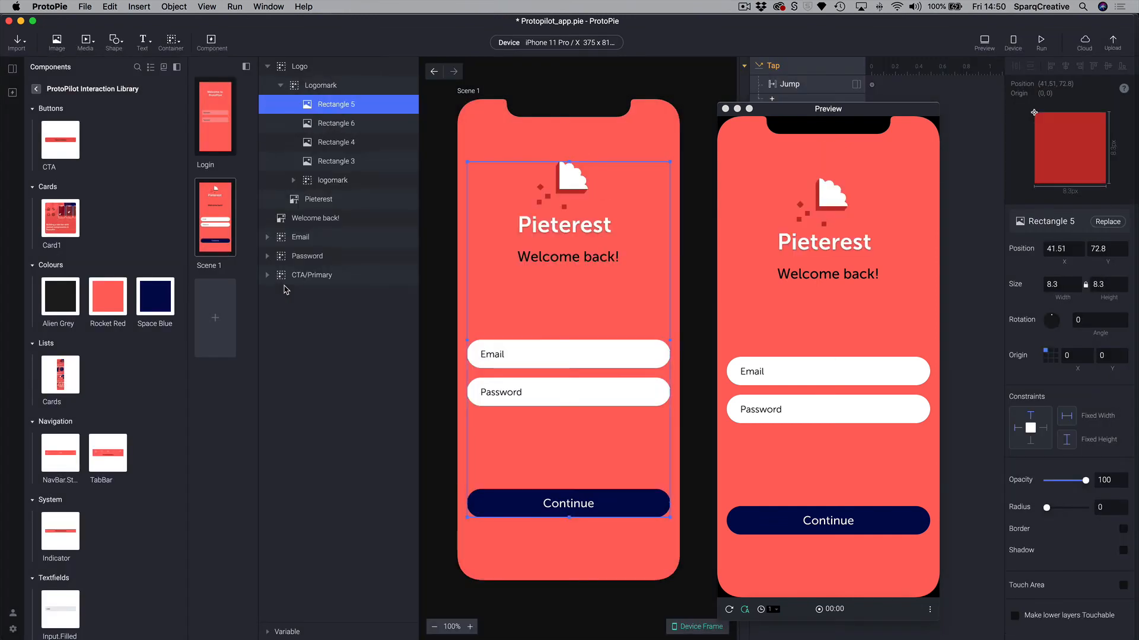
Check the re-imported layer order of Email, Password and CTA/Primary in Scene 1, and inspect the Logo image layer.
click(279, 87)
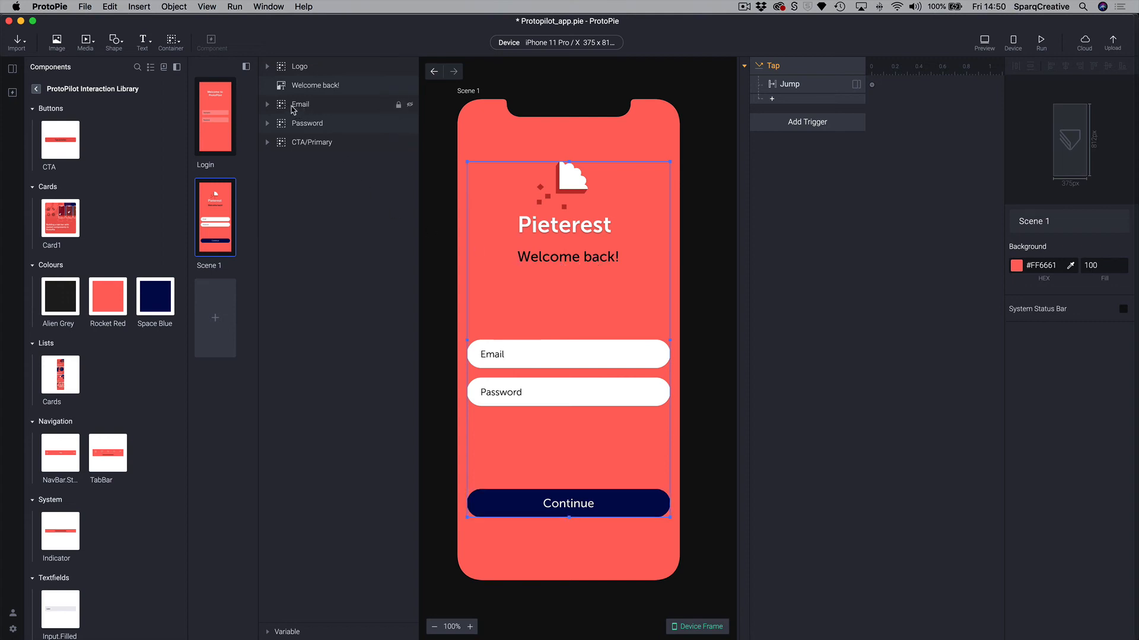
click(291, 106)
click(286, 124)
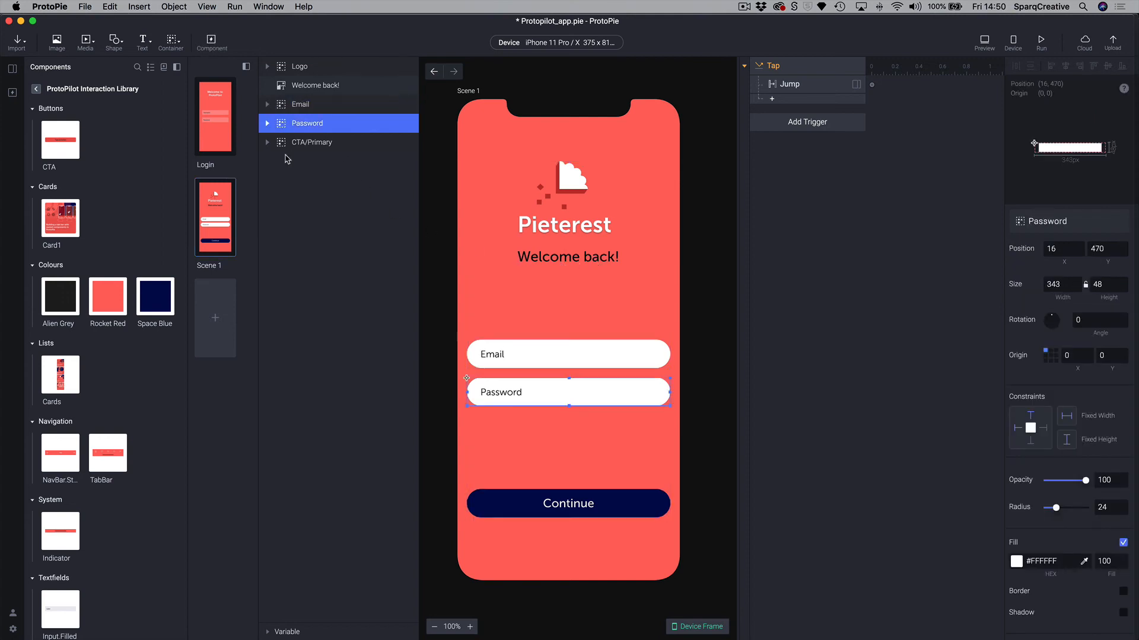
click(285, 144)
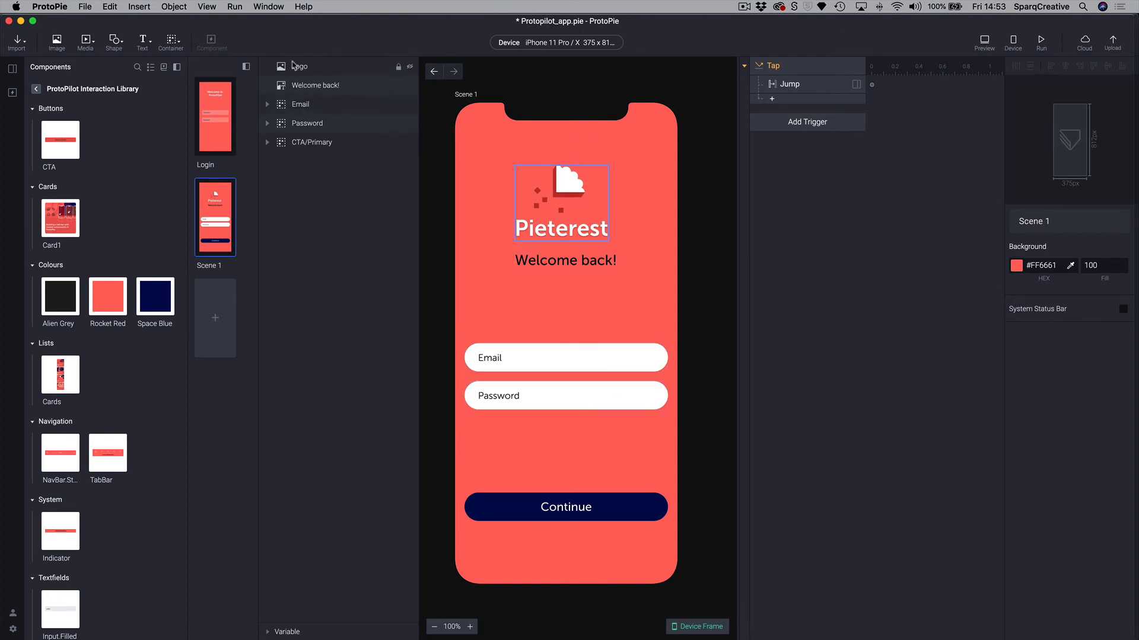
click(283, 73)
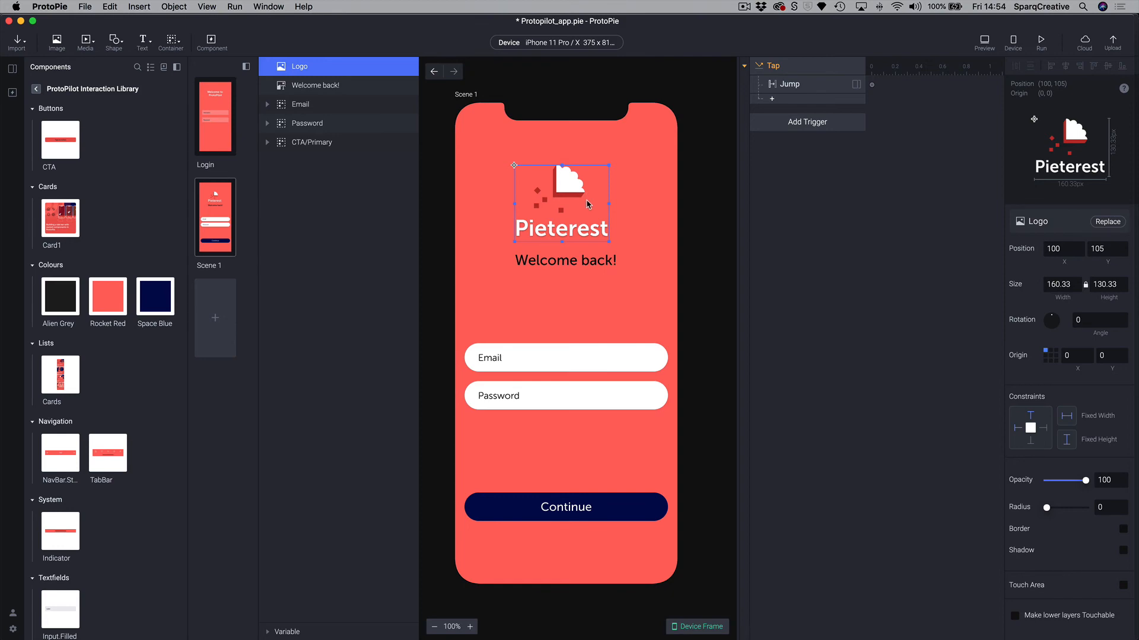
Switch to Figma and copy the Login frame's Logo as SVG.
key(cmd+Tab)
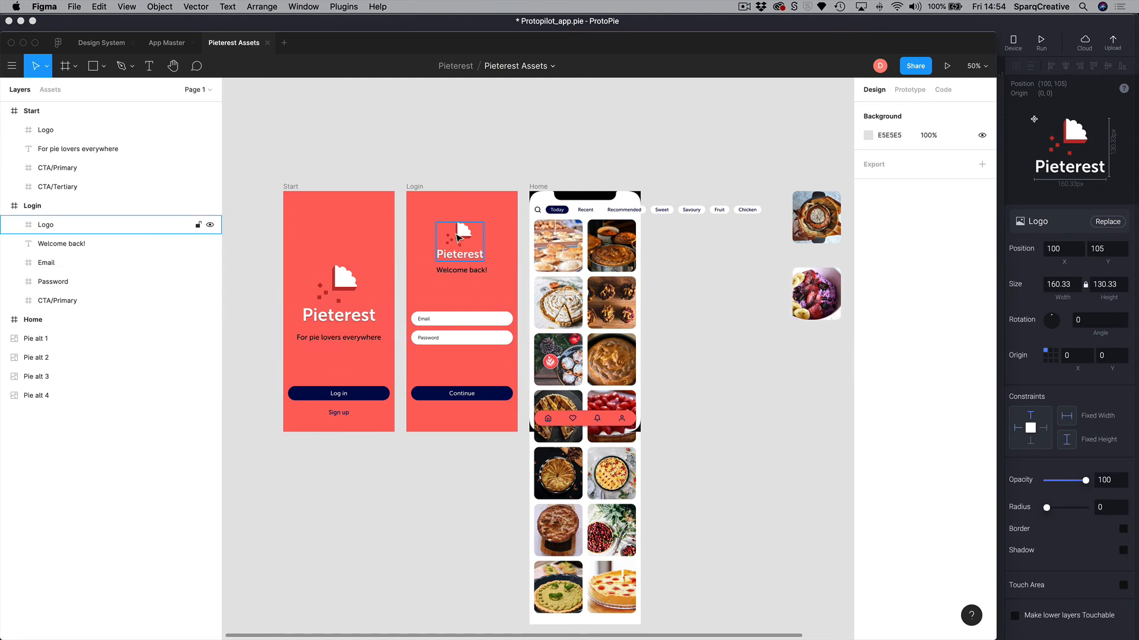
click(457, 237)
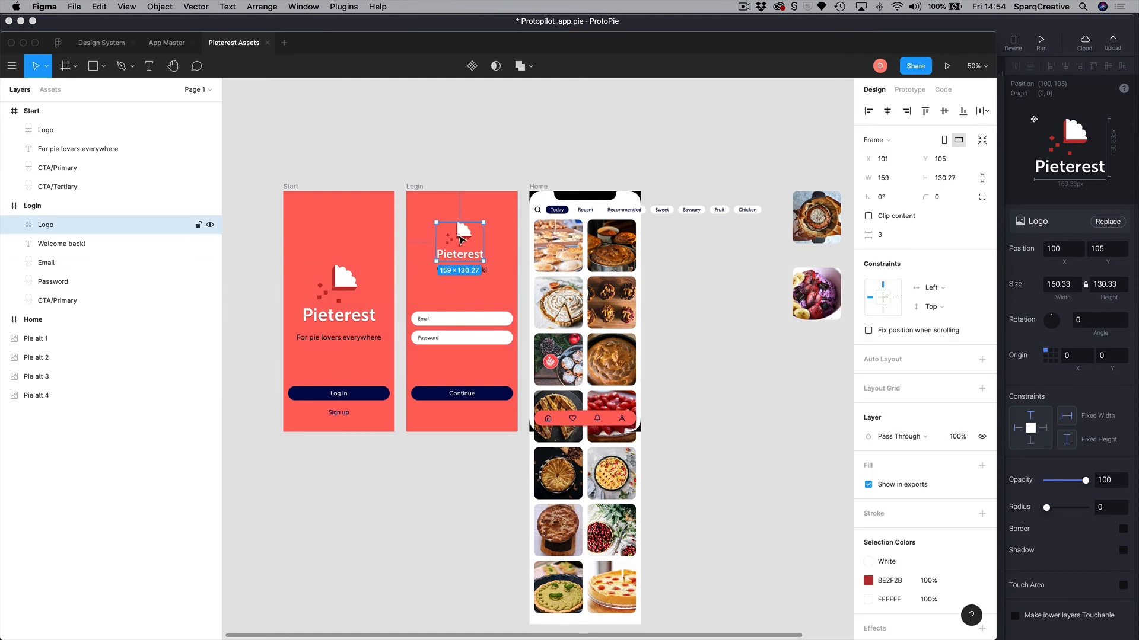
right_click(460, 238)
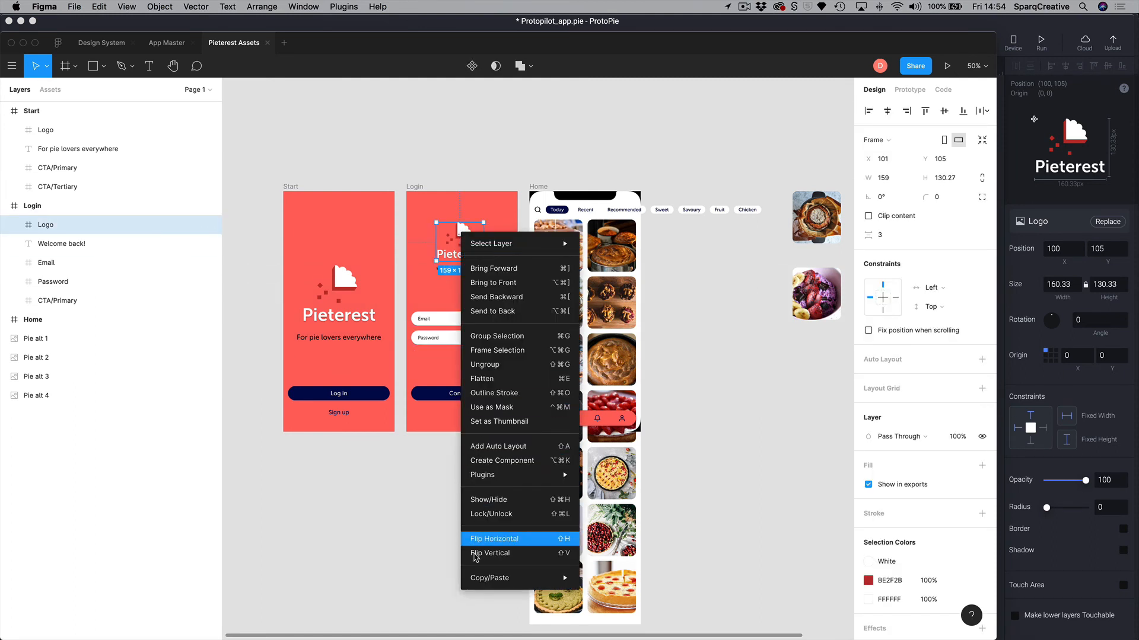
mouse_move(480, 578)
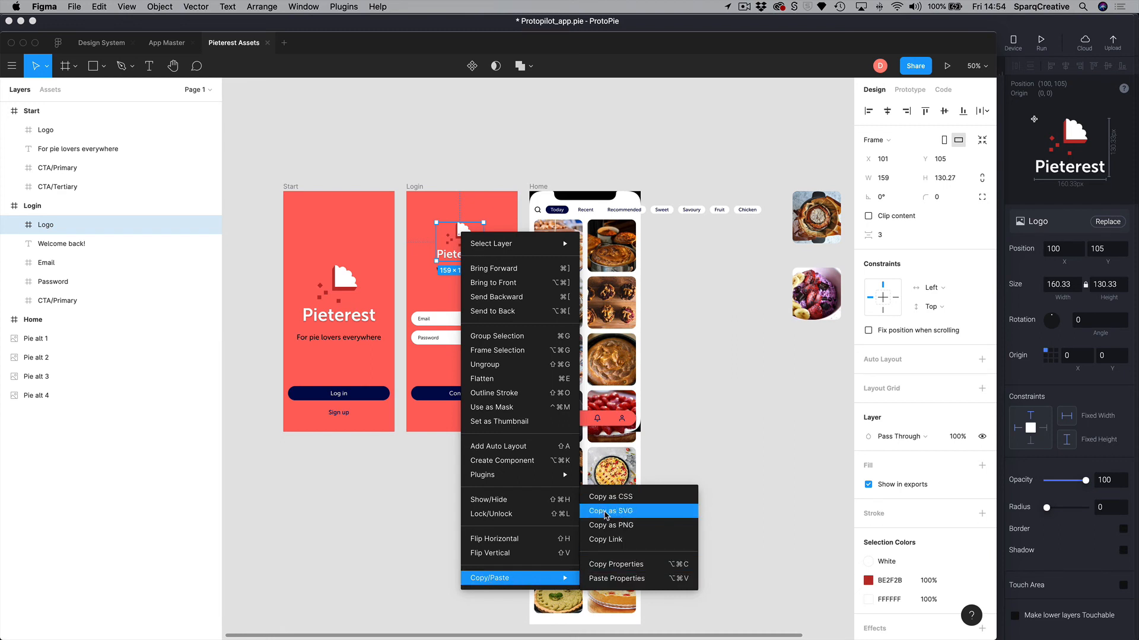
click(602, 514)
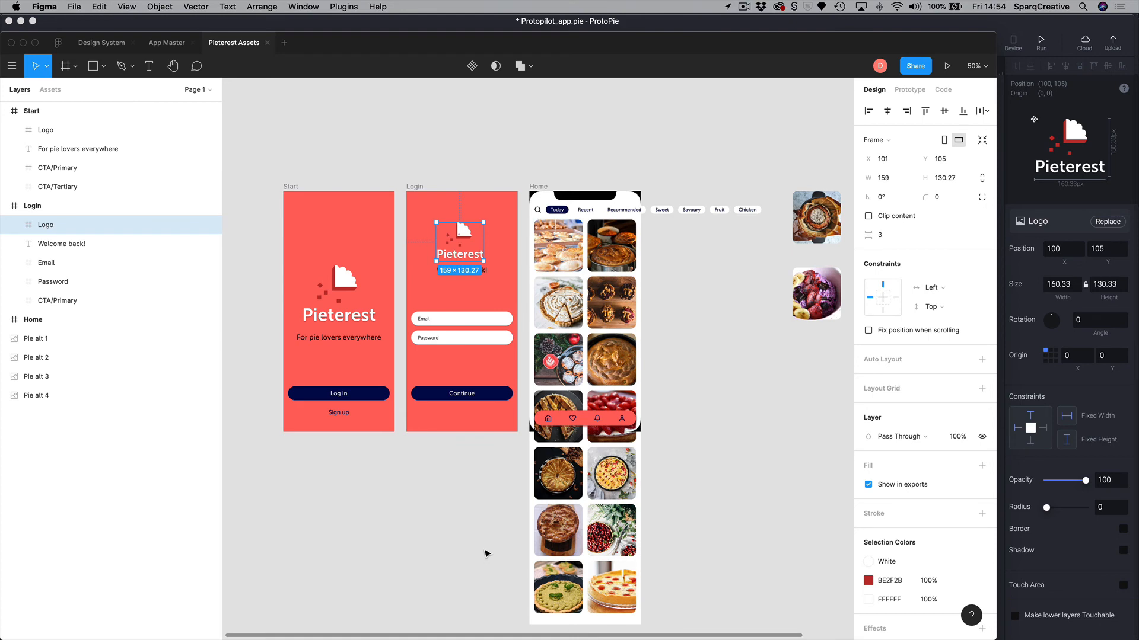
Switch to ProtoPie, paste the SVG logo into Scene 1 and place it below Welcome back! at about X 187, Y 306.
key(super+Tab)
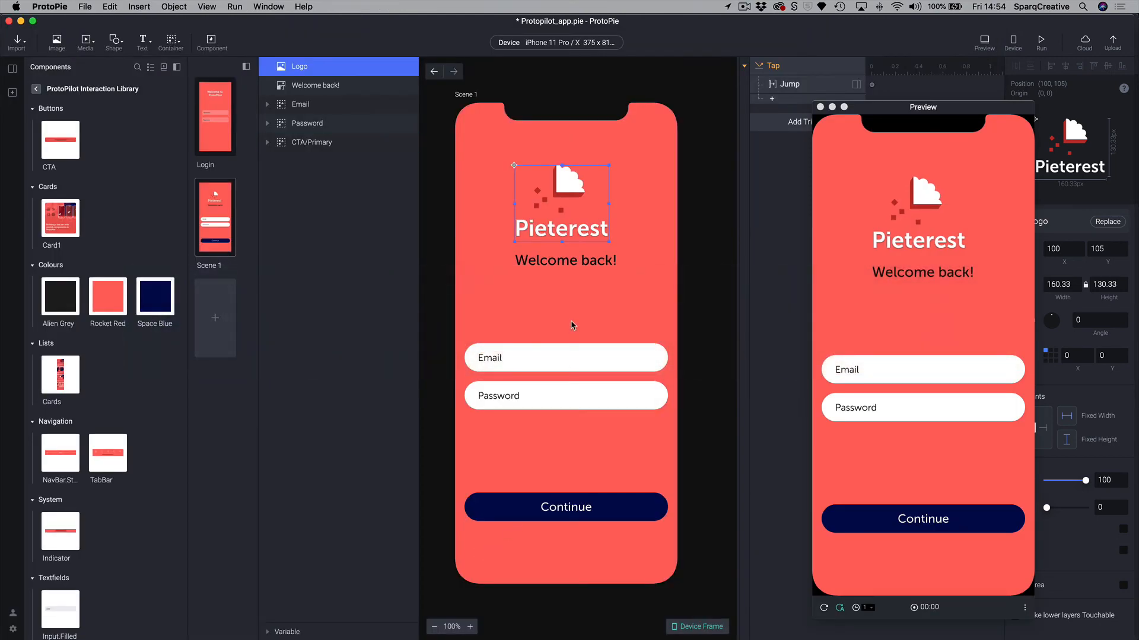
key(super+v)
drag(580, 348, 594, 284)
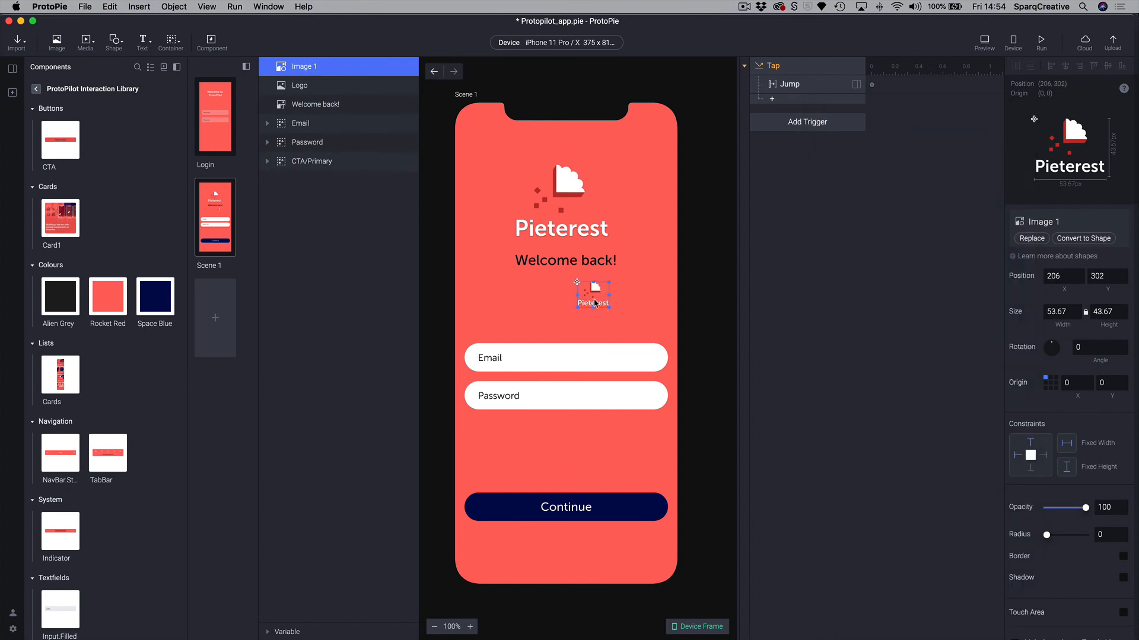
drag(595, 289, 583, 291)
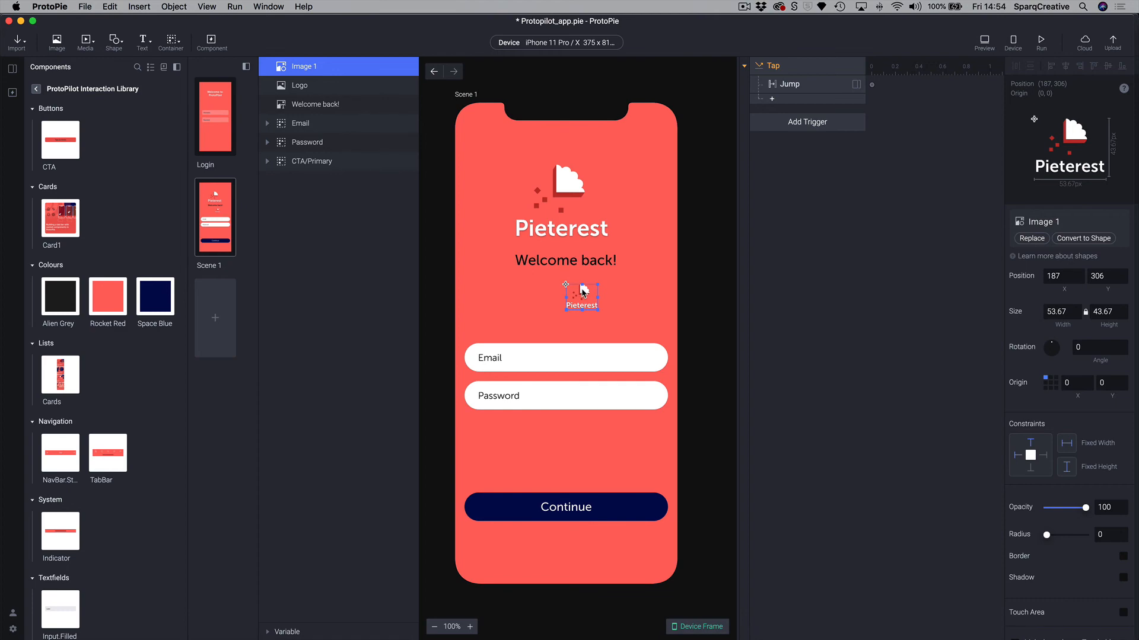
Check the device's pixel density, and scale the pasted logo proportionally to a width of 161.01.
click(574, 48)
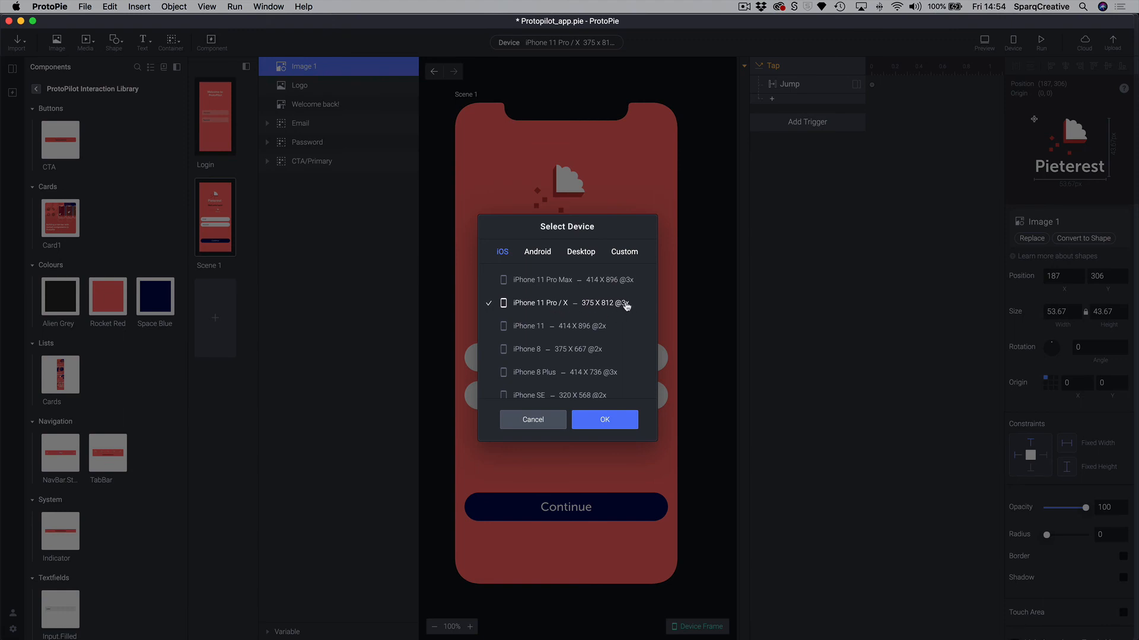
click(533, 420)
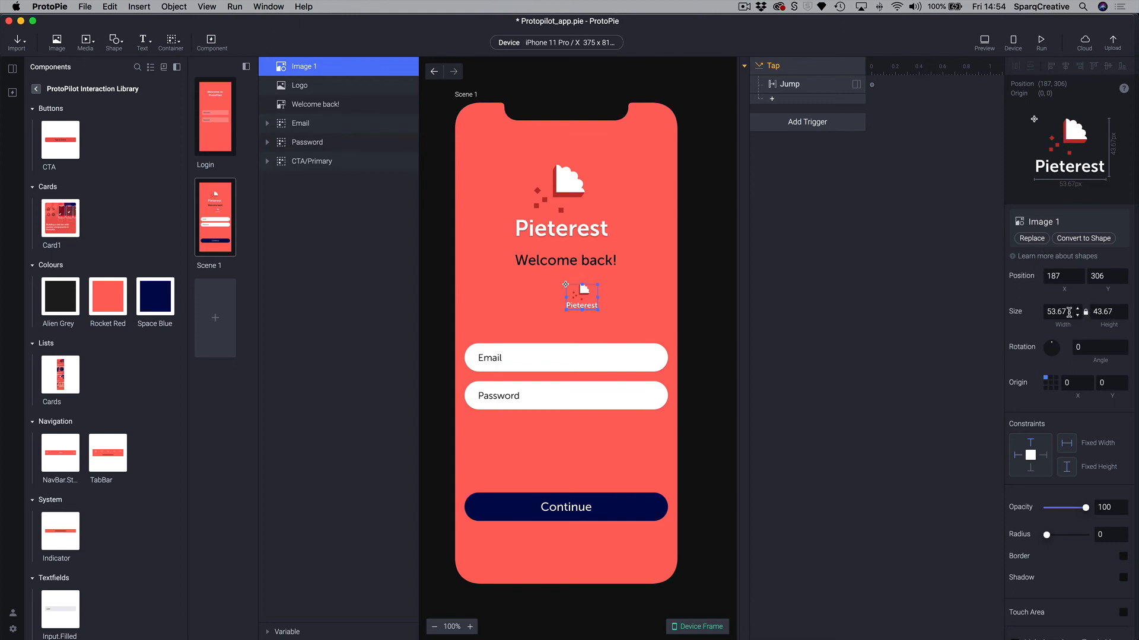
click(1060, 318)
key(Return)
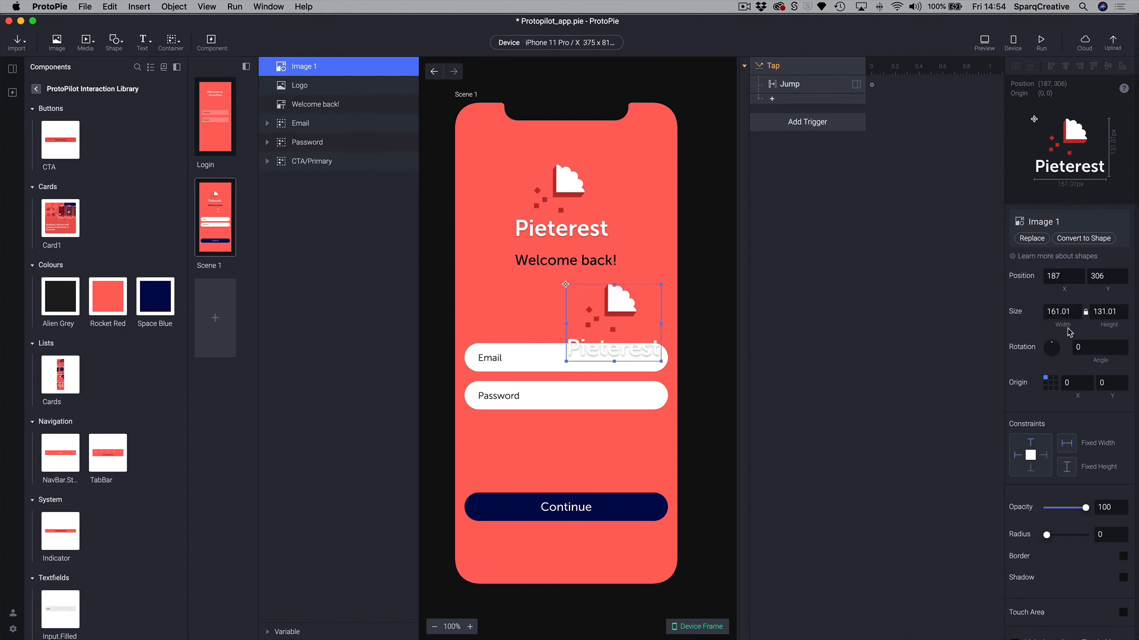
Overlay the pasted SVG logo on the existing Logo to compare them, and delete the pasted copy.
drag(619, 310, 564, 184)
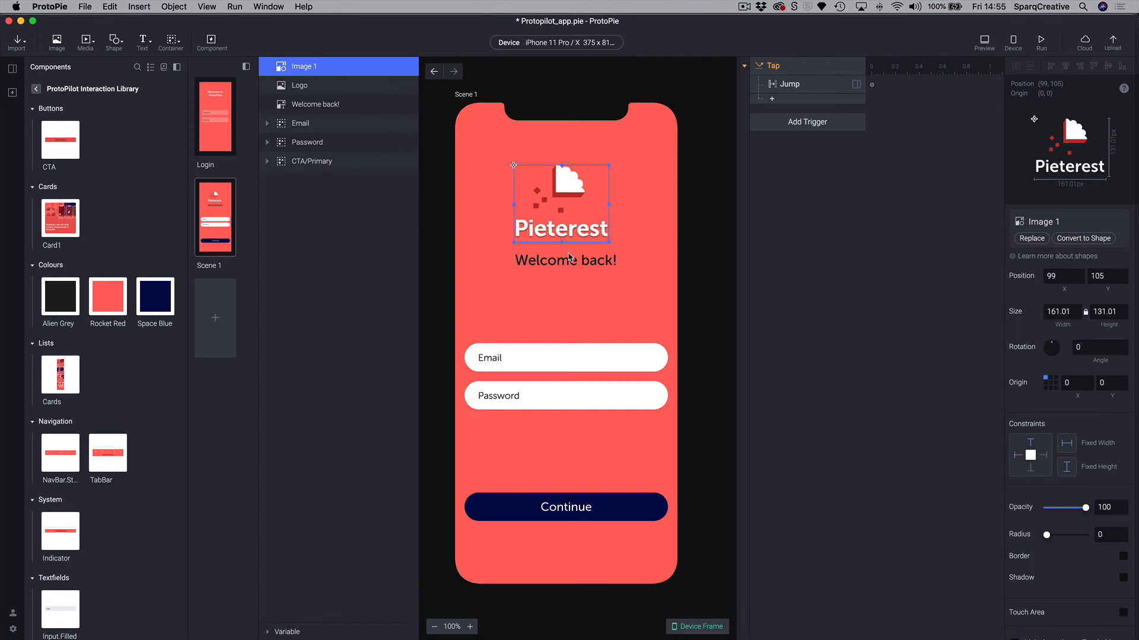
drag(571, 189, 578, 197)
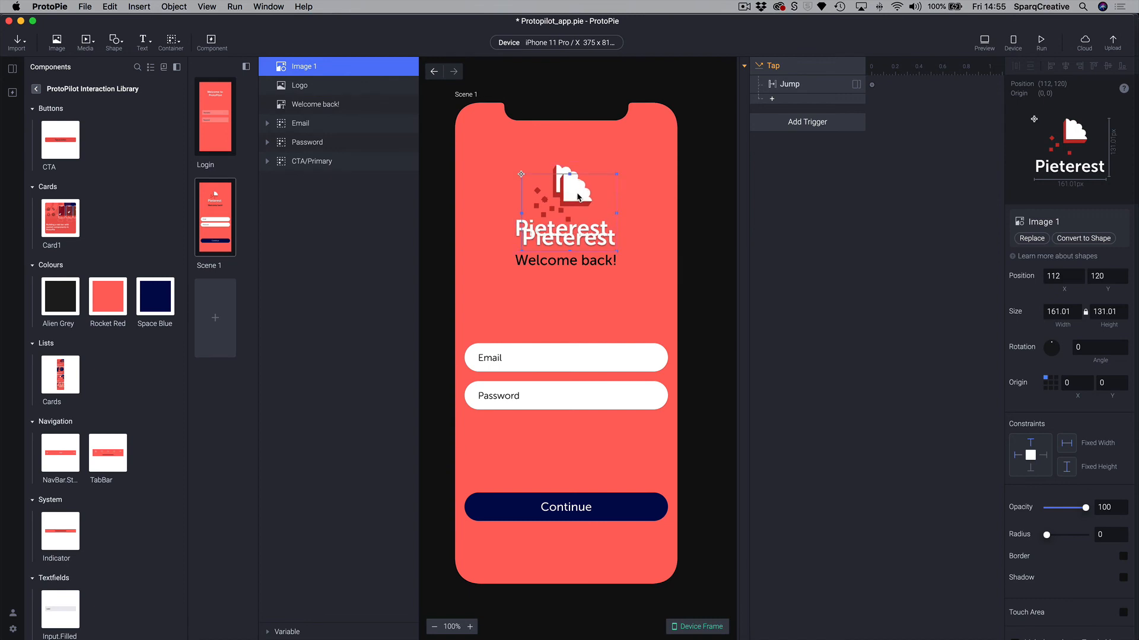
key(Delete)
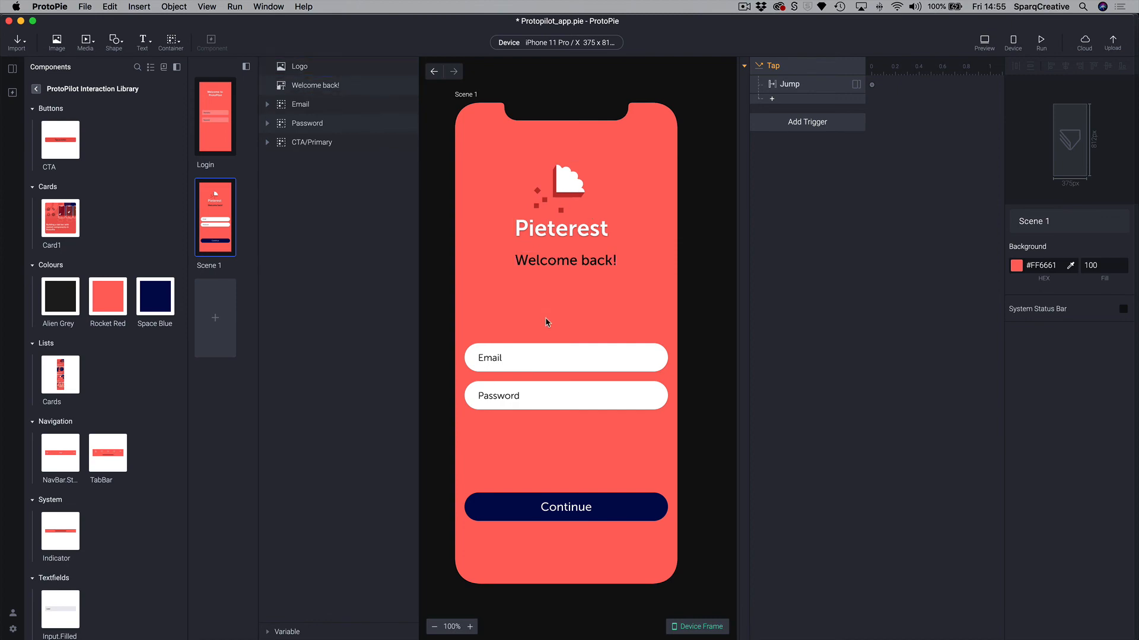
Switch to Figma, change the export format of the Login frame's Logo, and return to ProtoPie.
key(super+Tab)
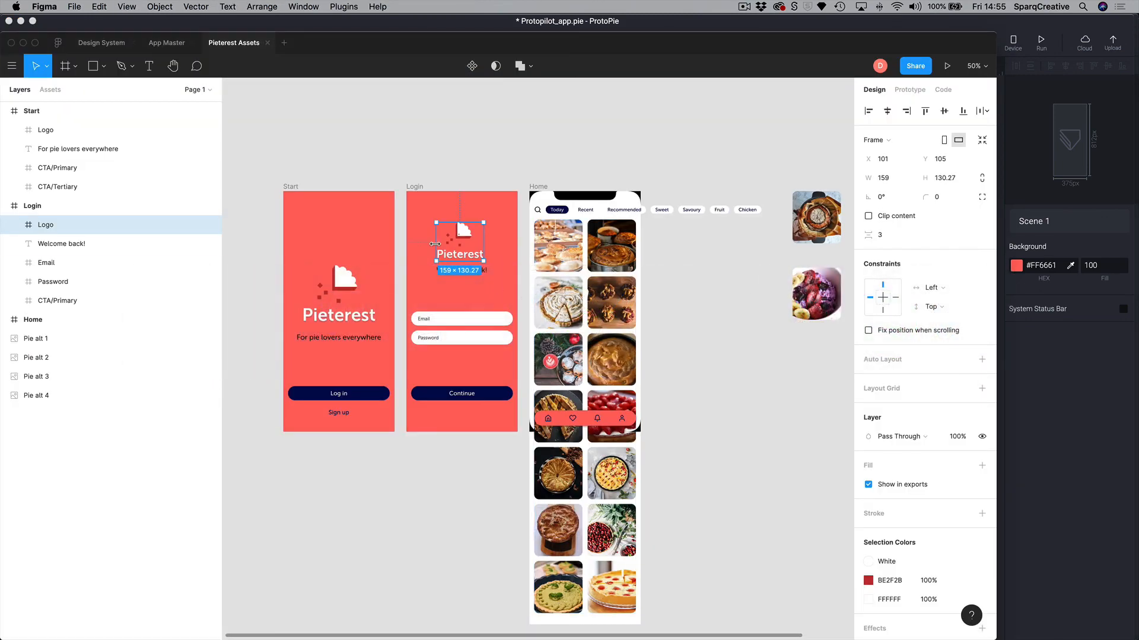
scroll(954, 605, down, 5)
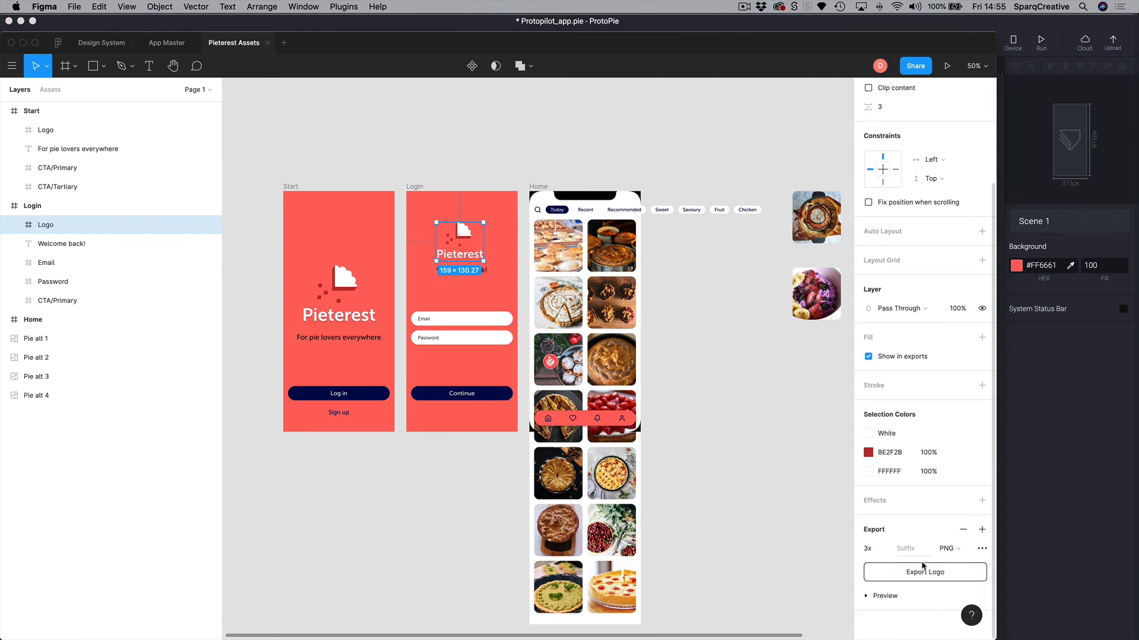
click(946, 549)
click(960, 580)
click(778, 543)
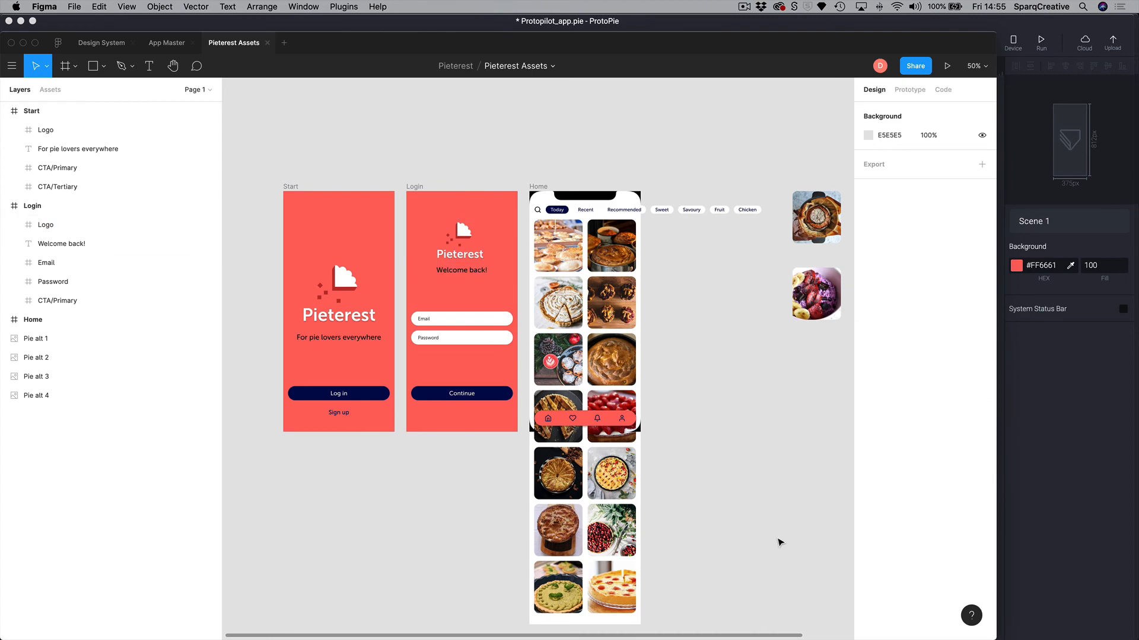
key(super+Tab)
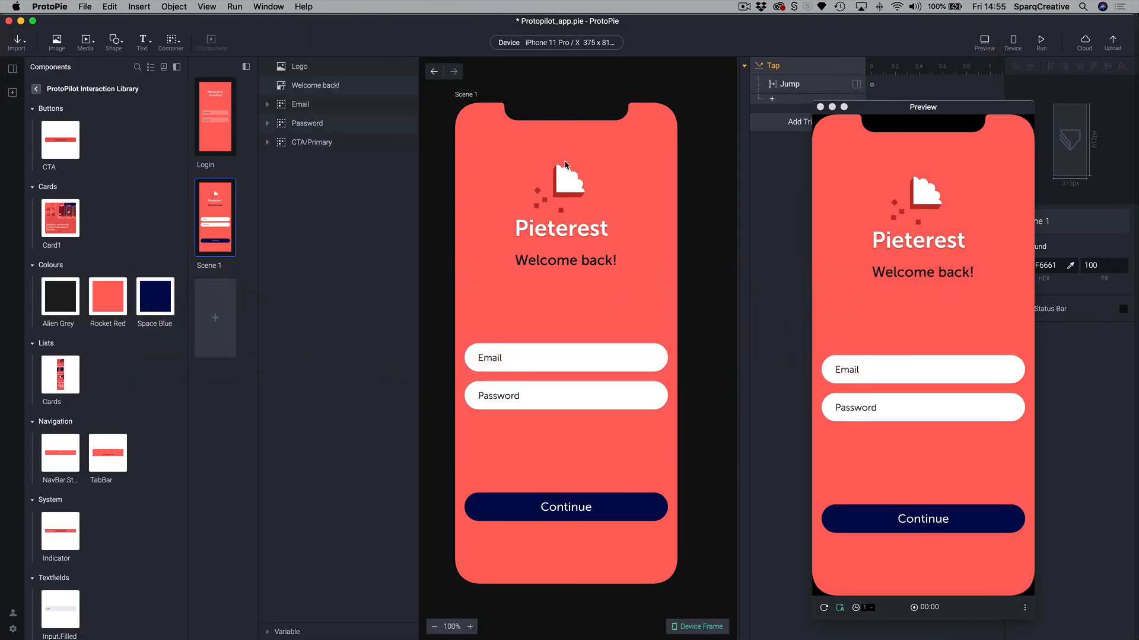
Replace the Logo image in Scene 1 with Logo.svg from the Assets folder.
click(564, 197)
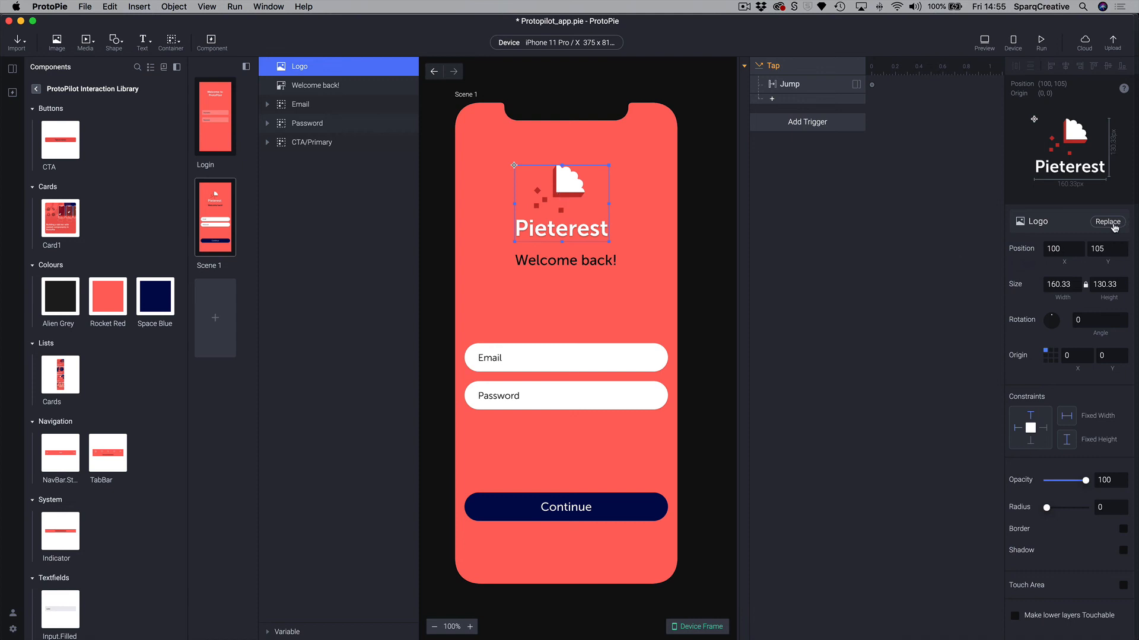
click(1108, 222)
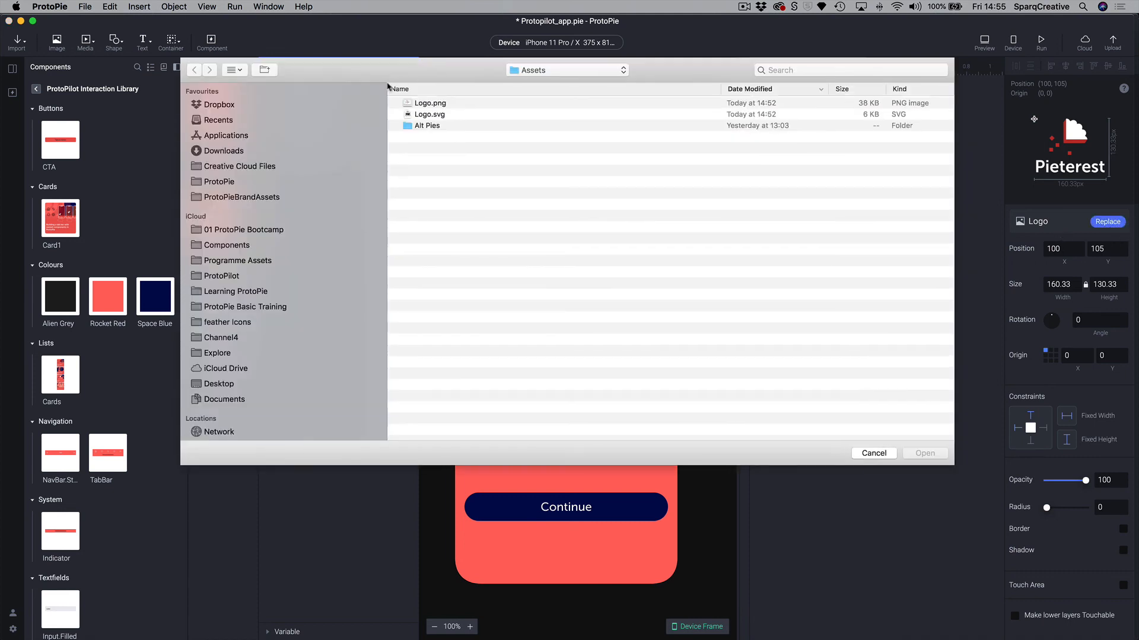
click(432, 115)
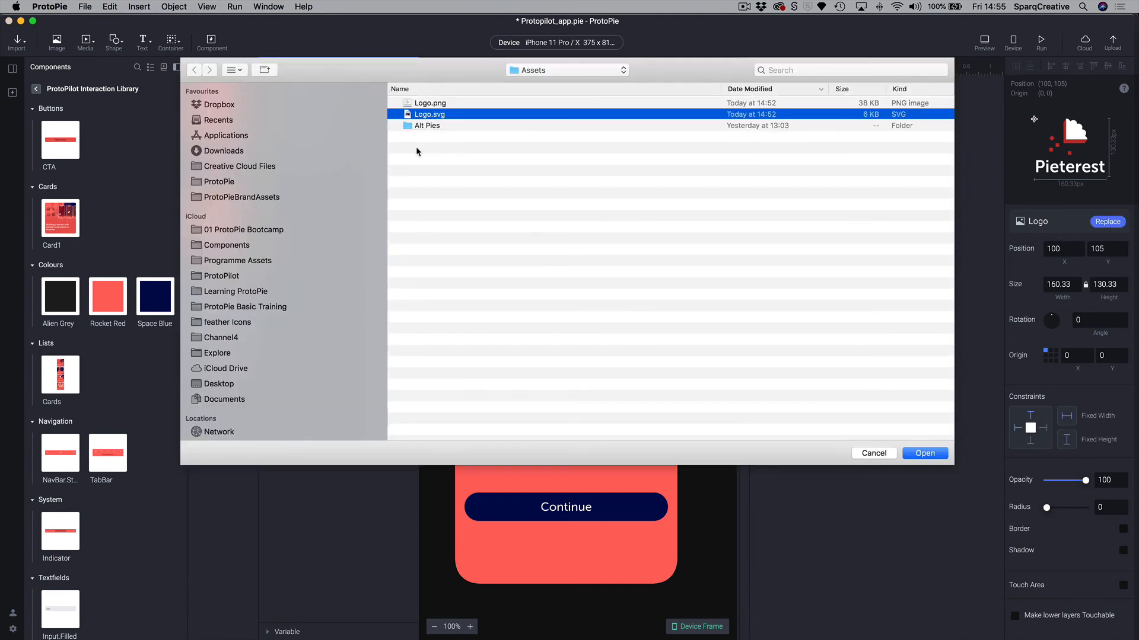
click(926, 455)
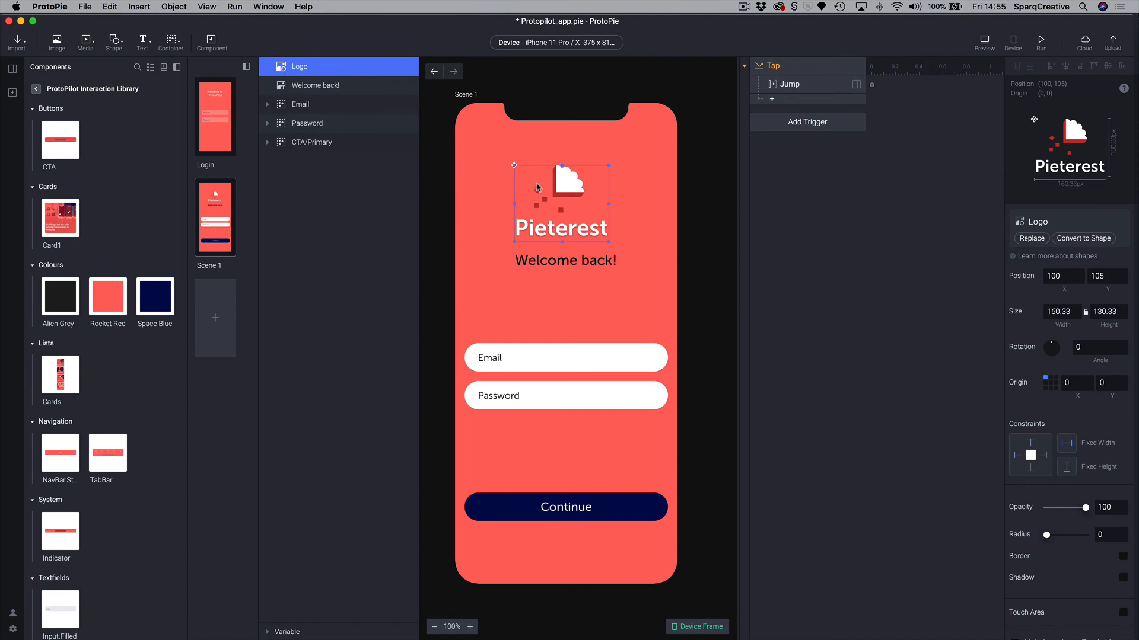
scroll(693, 256, right, 1)
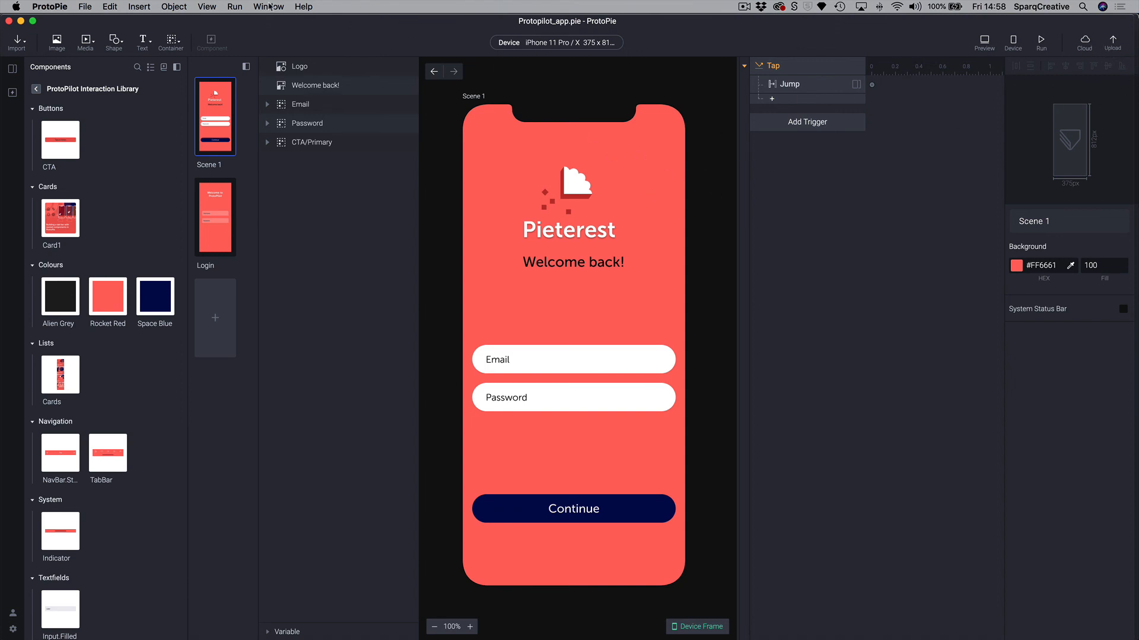
Switch to ProtoPie Cloud in Chrome and replace the pie's description with "Prototype updated with the following changes:" and "Change 1 - updated button colour".
key(super+Tab)
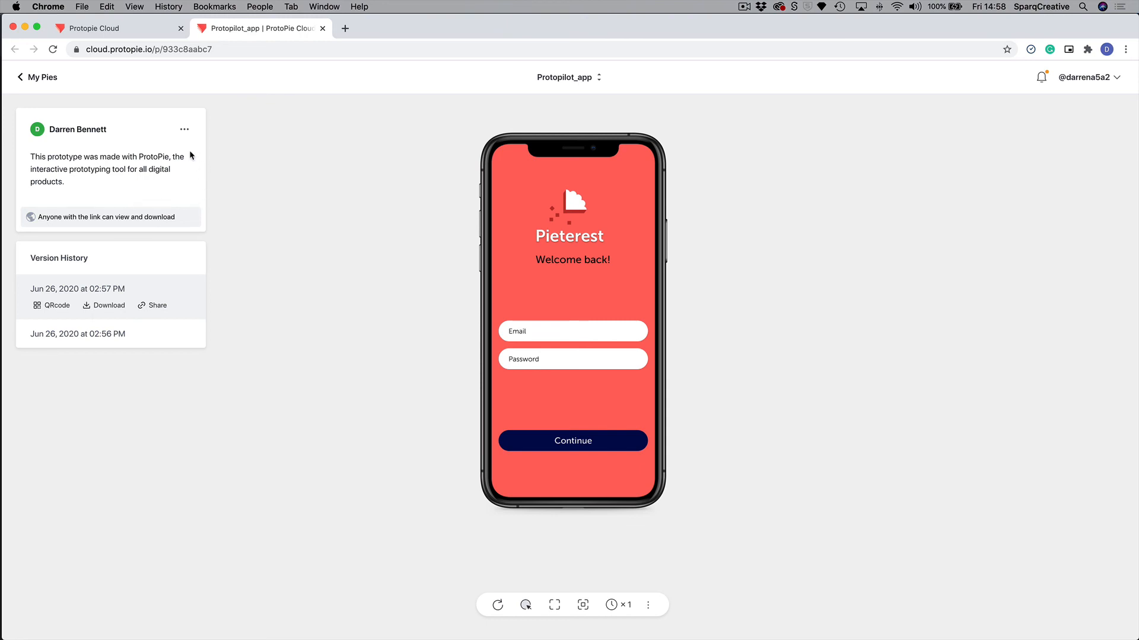
click(185, 131)
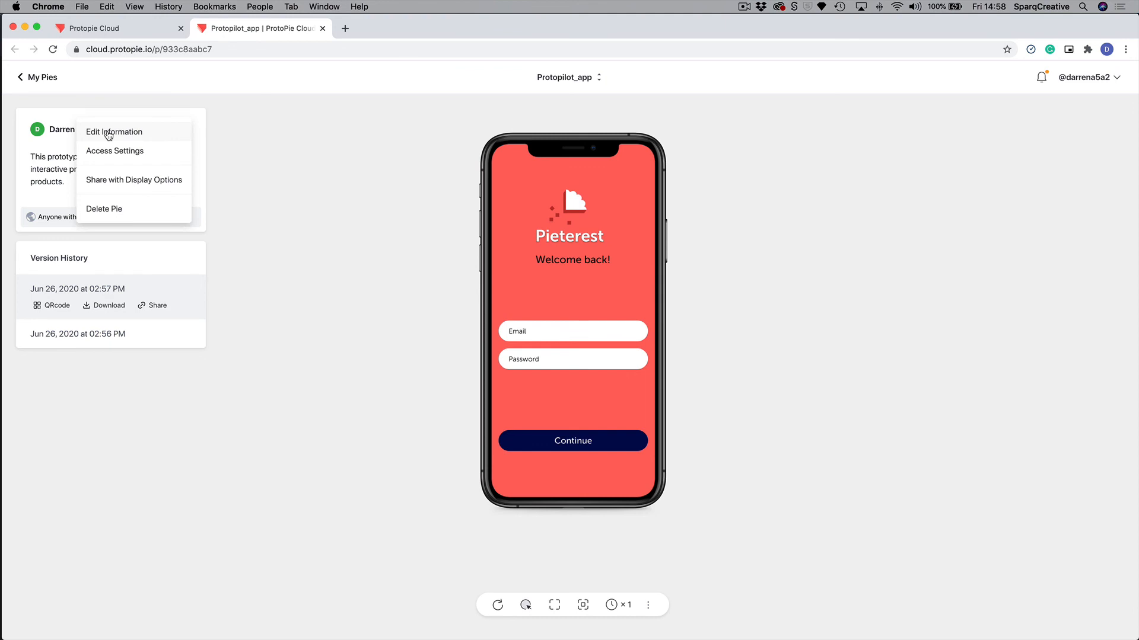
click(108, 133)
drag(542, 401, 482, 358)
key(BackSpace)
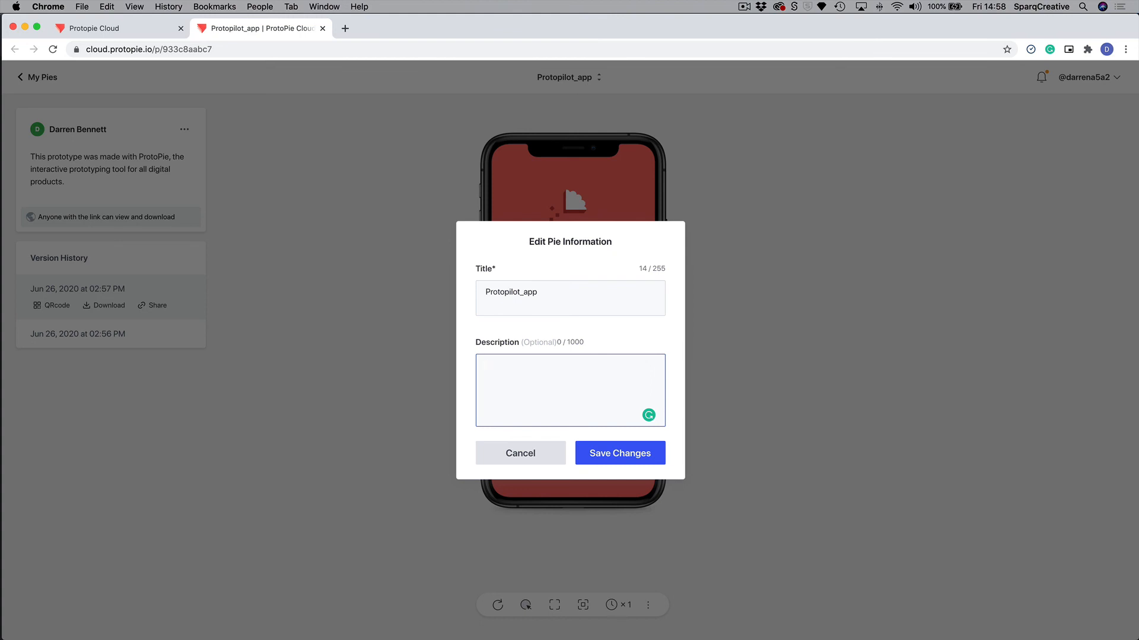
text(Prototype updated with the following changes:  )
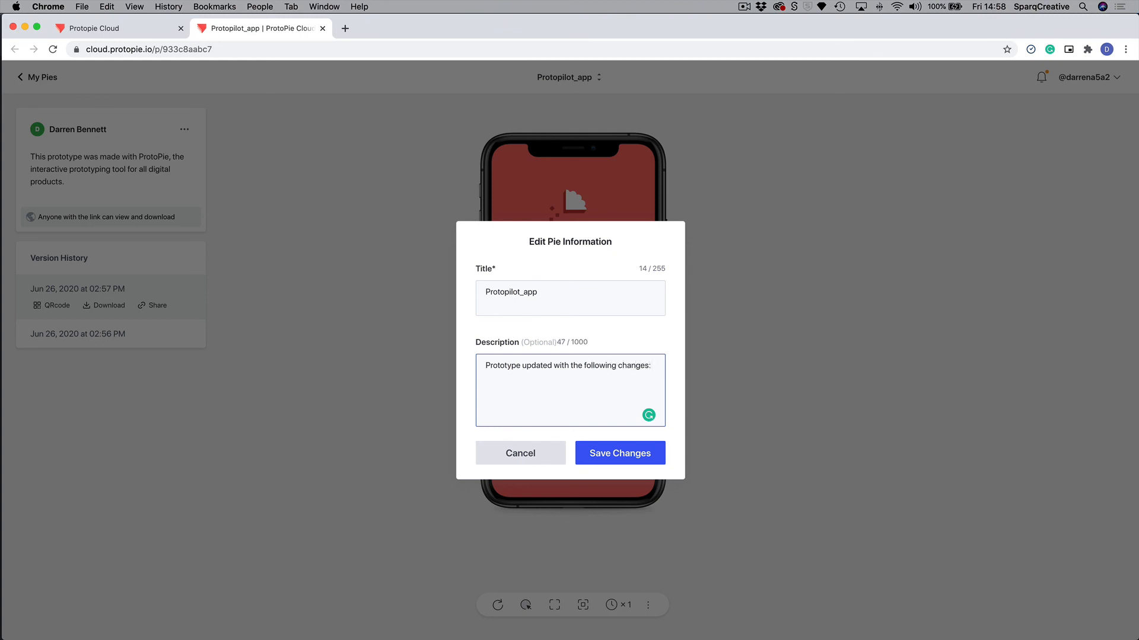
text(Change 1 - updated button colour)
key(Return)
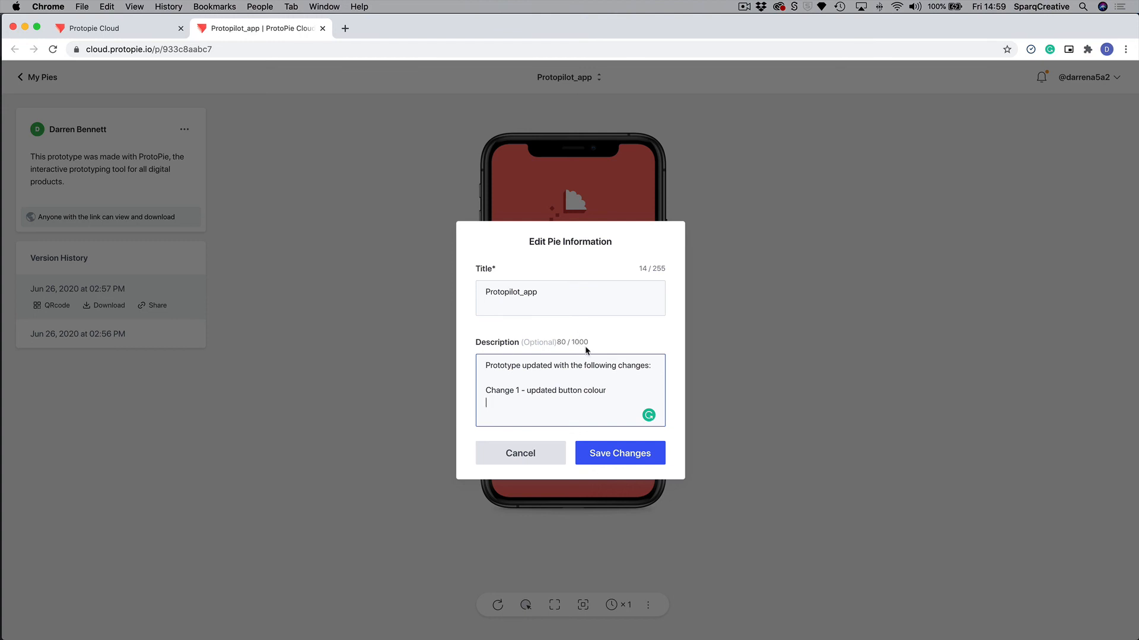
click(622, 459)
Change the pie's title to "ProtoPilot App version 1" and save the edited information.
drag(554, 296, 460, 291)
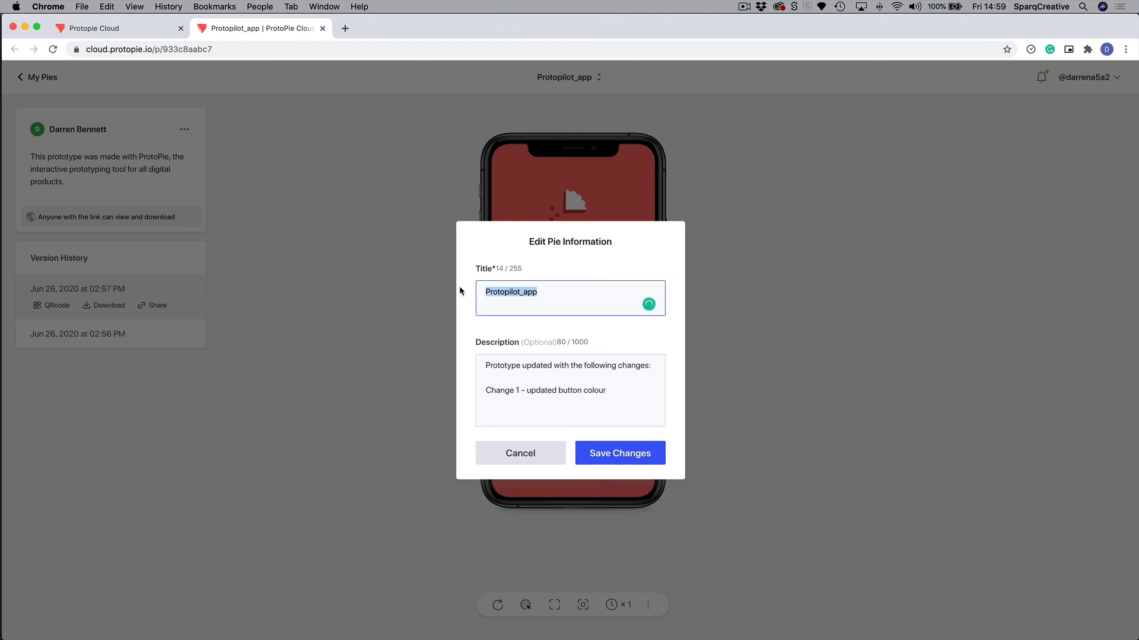
text(Proto)
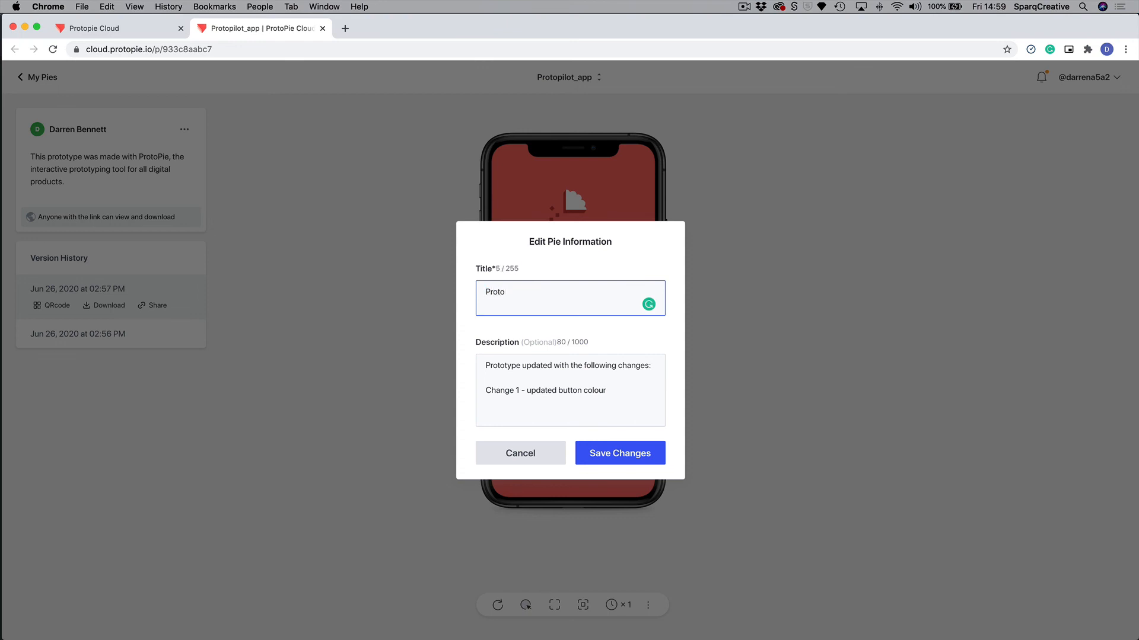
text(Pilot App version 1)
click(612, 460)
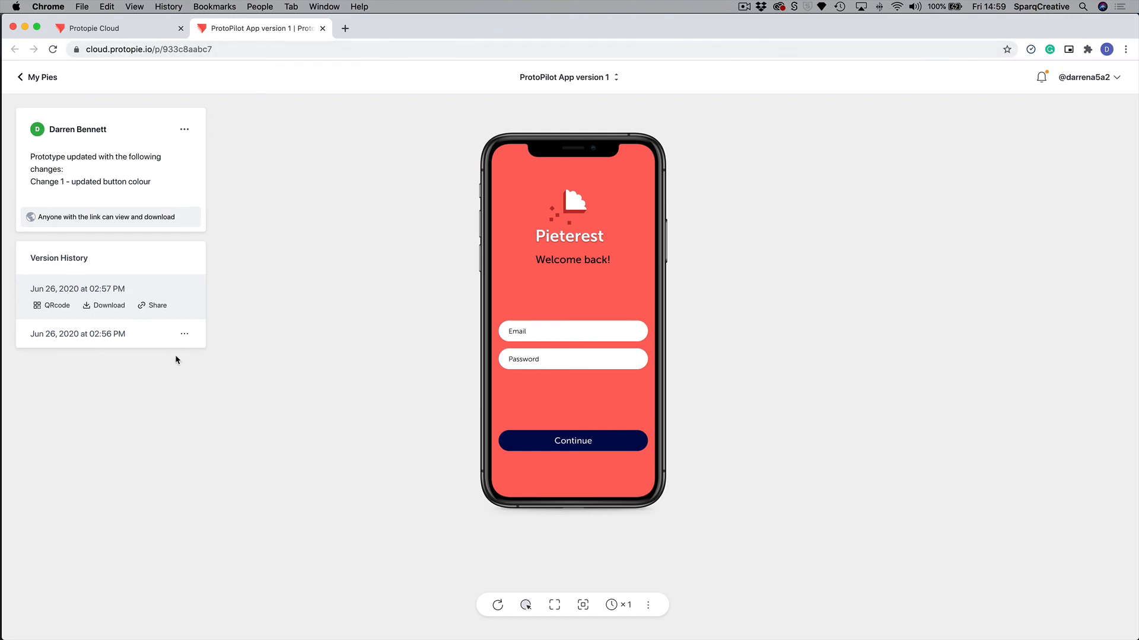
Review the sharing link and display options for the 02:57 PM version, and close them without copying the link.
click(153, 306)
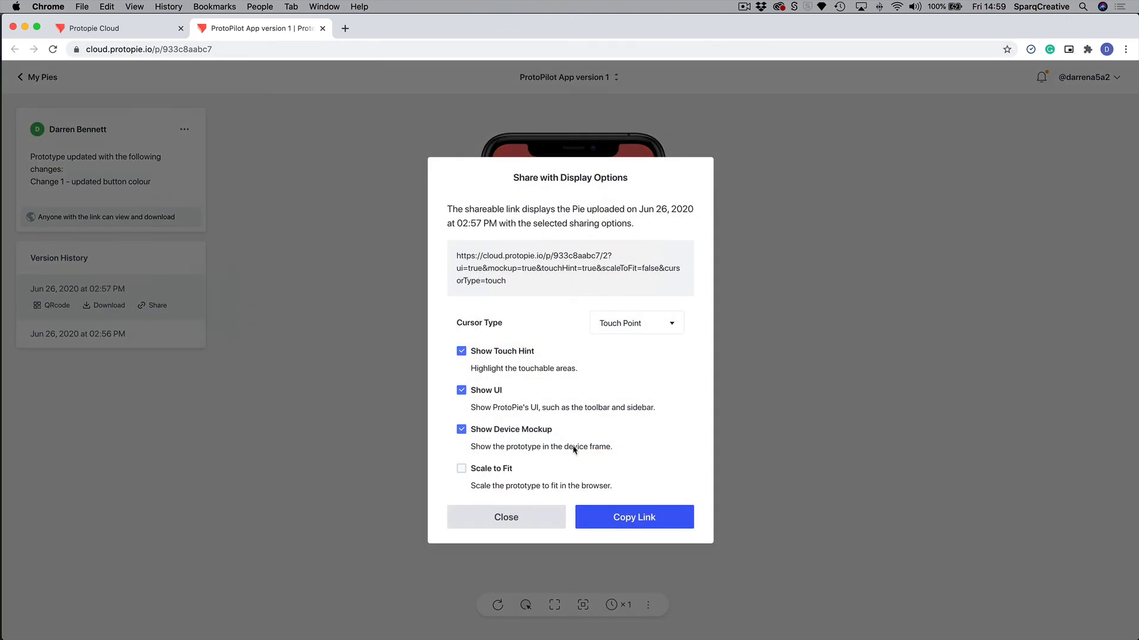
click(514, 518)
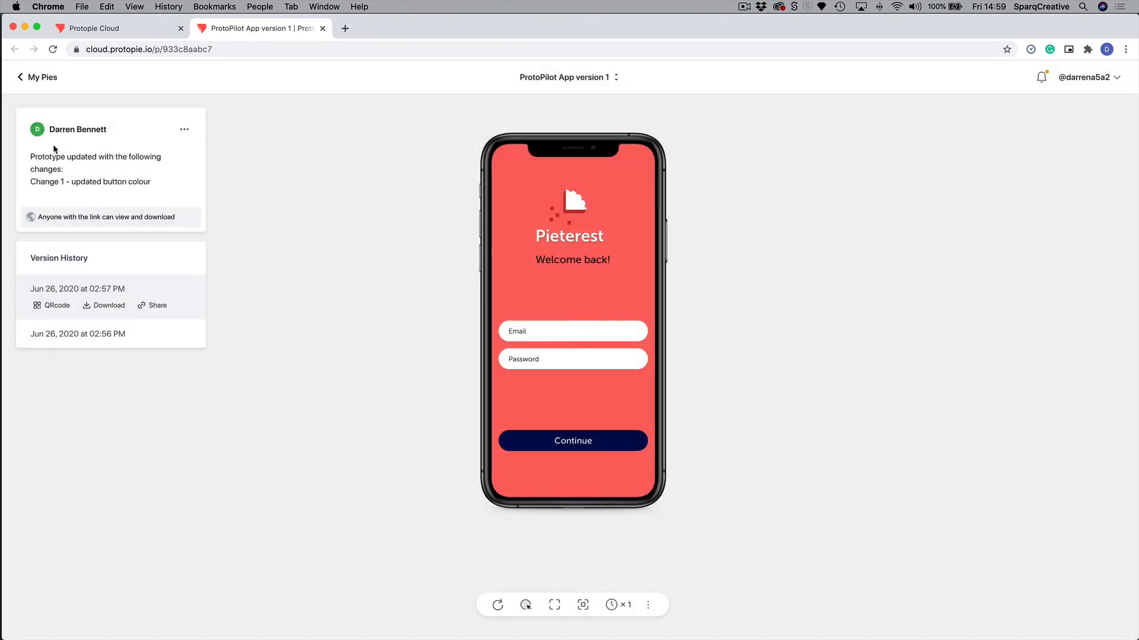